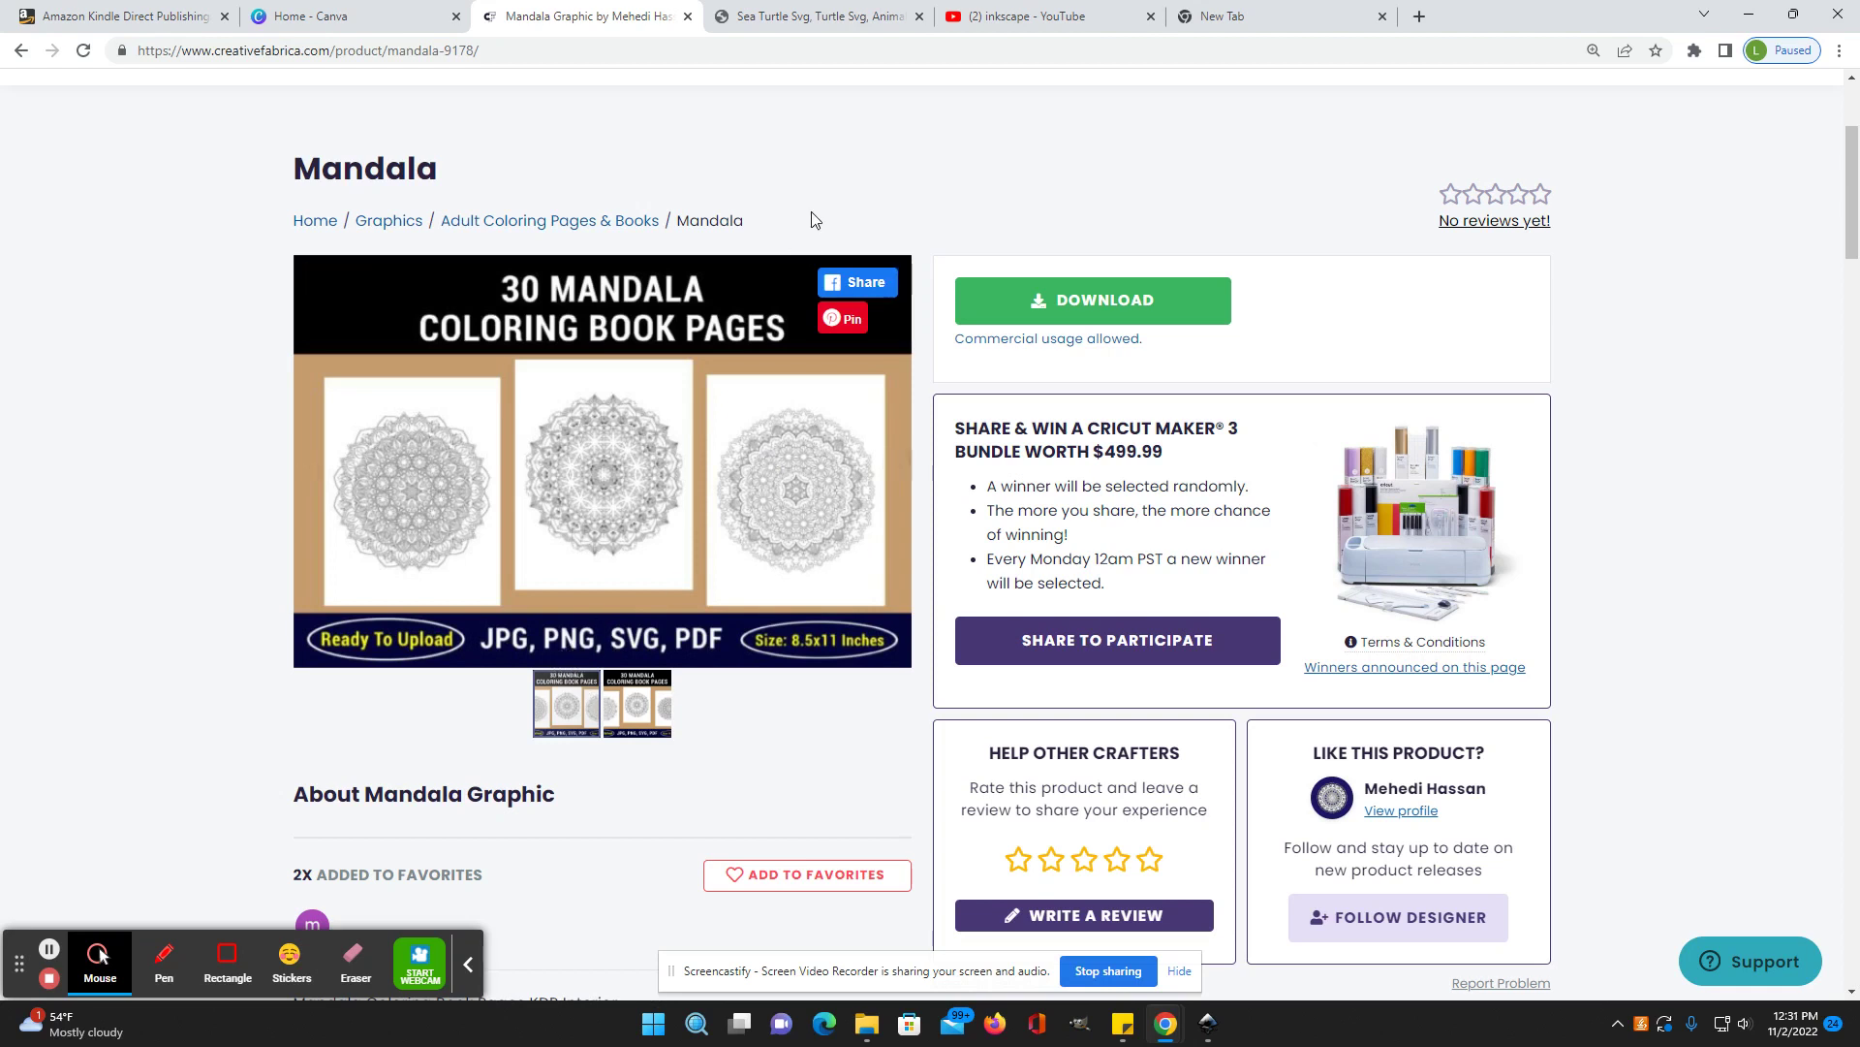
# - Switch to Inkscape and import Sea Turtle 3.svg as editable objects at 96 DPI
pyautogui.click(807, 12)
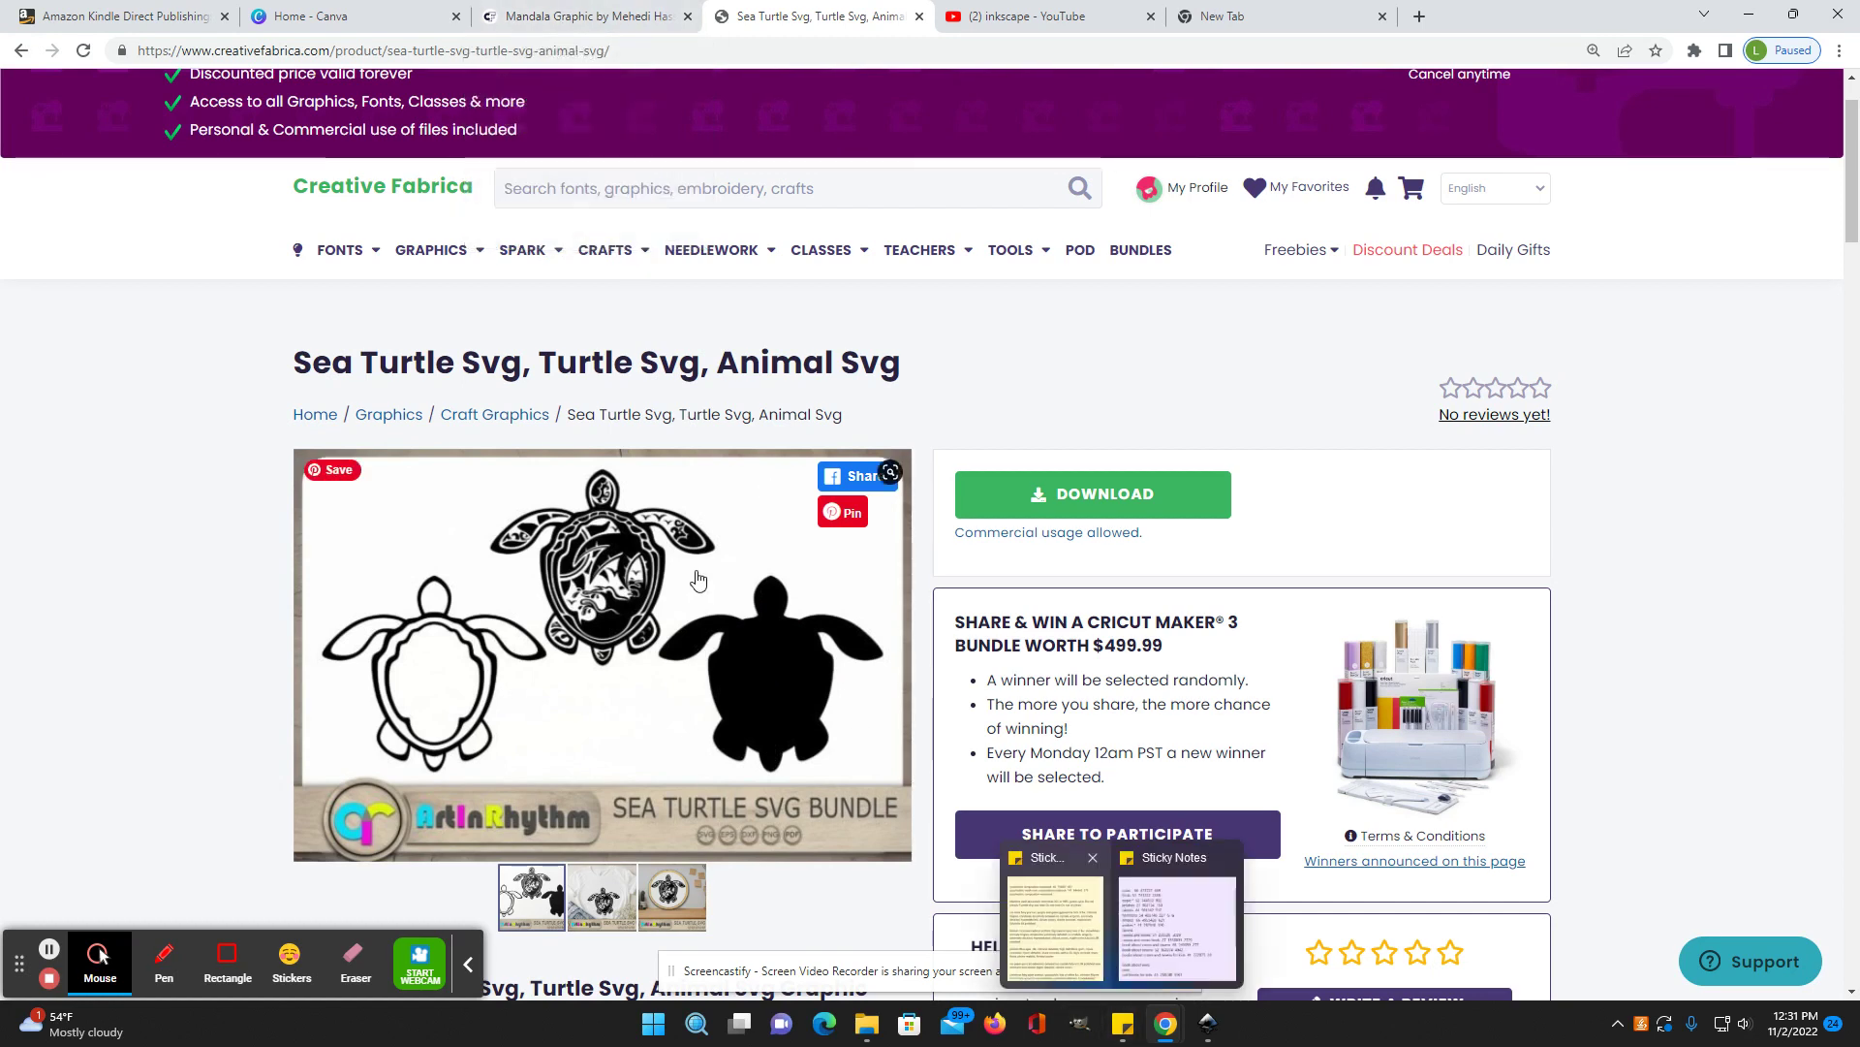
pyautogui.click(1208, 1022)
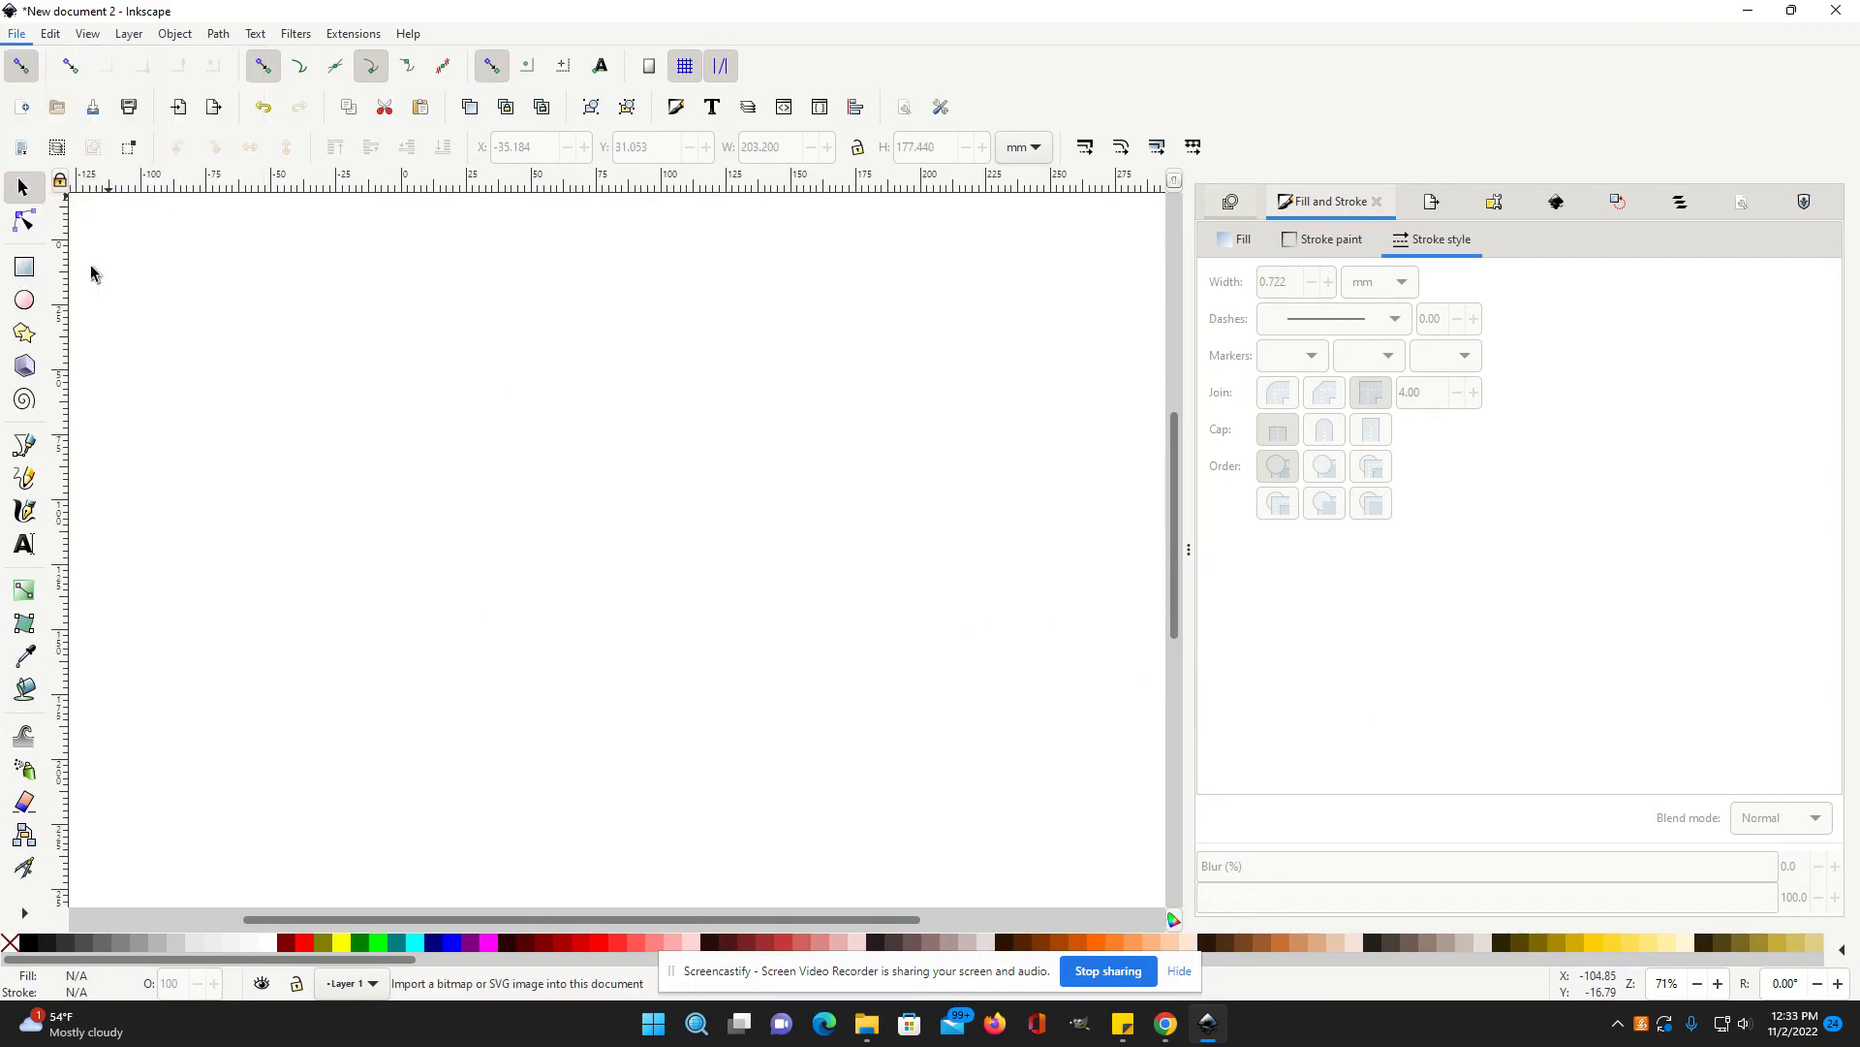
pyautogui.hotkey('ctrl', 'i')
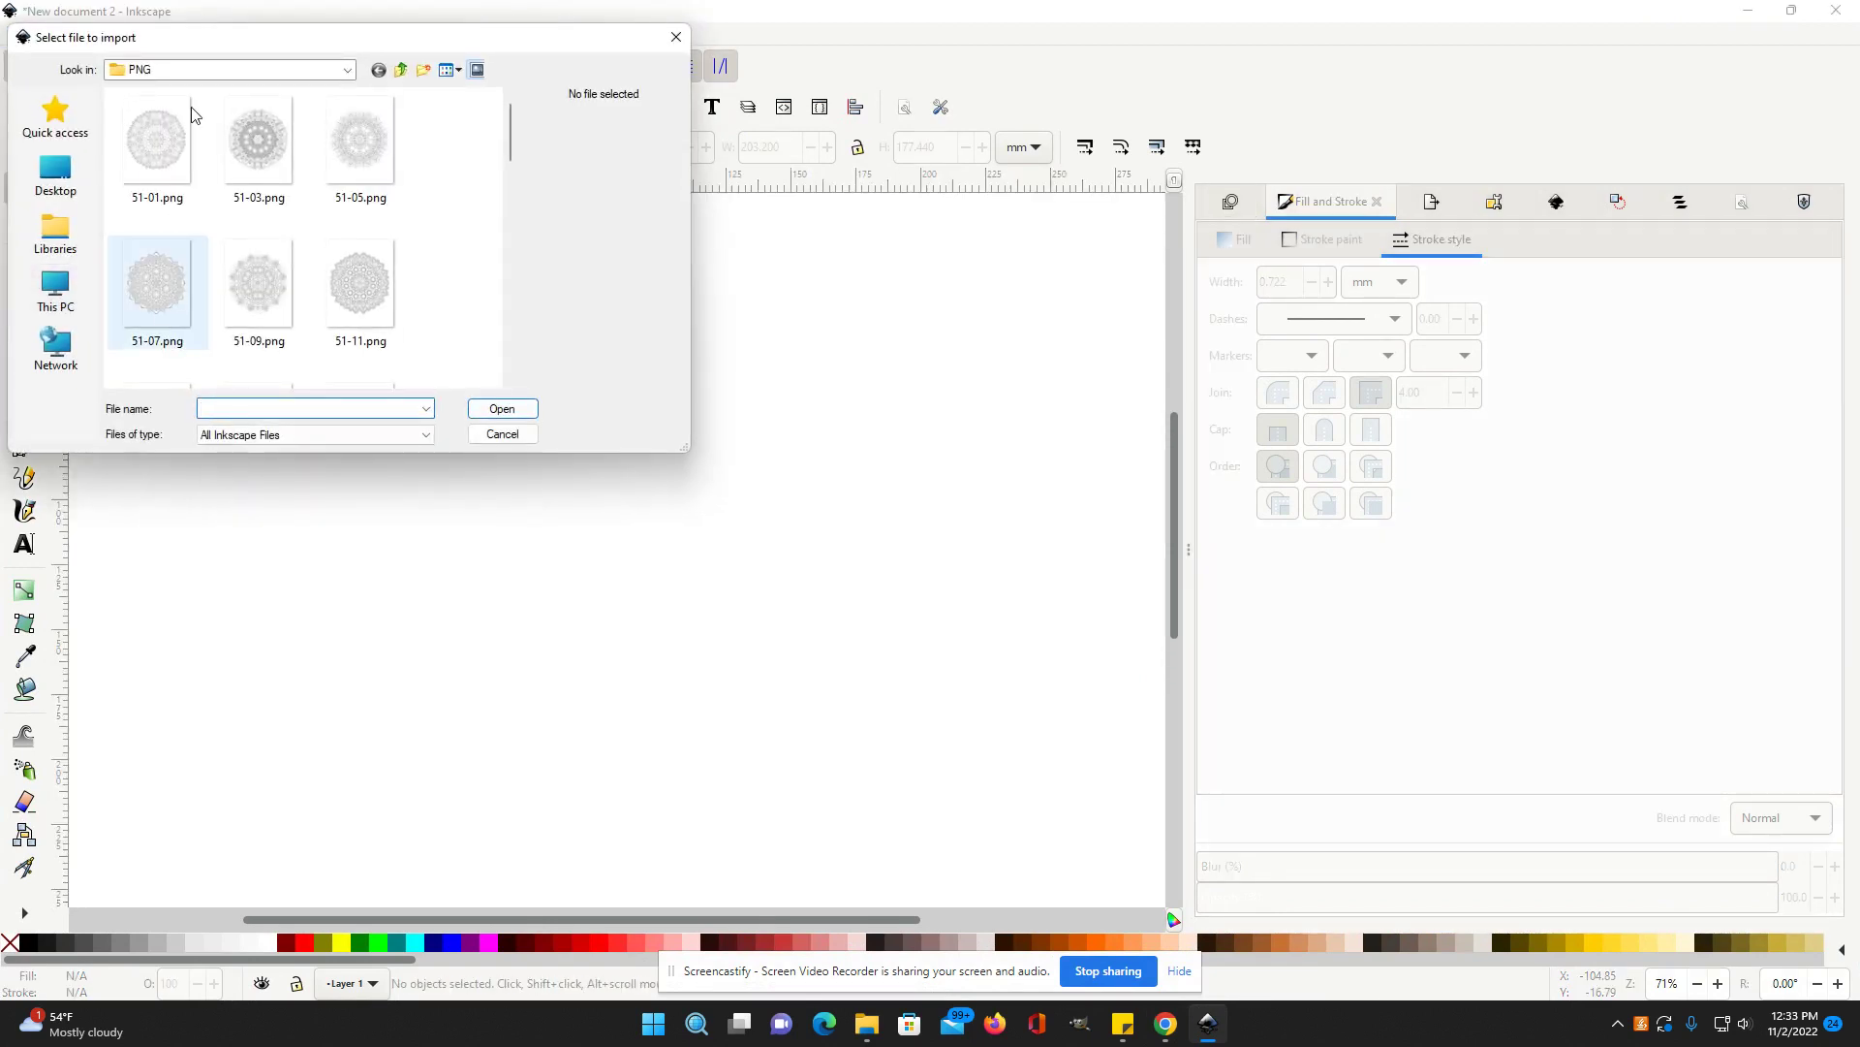
pyautogui.click(400, 70)
pyautogui.doubleClick(155, 145)
pyautogui.doubleClick(163, 176)
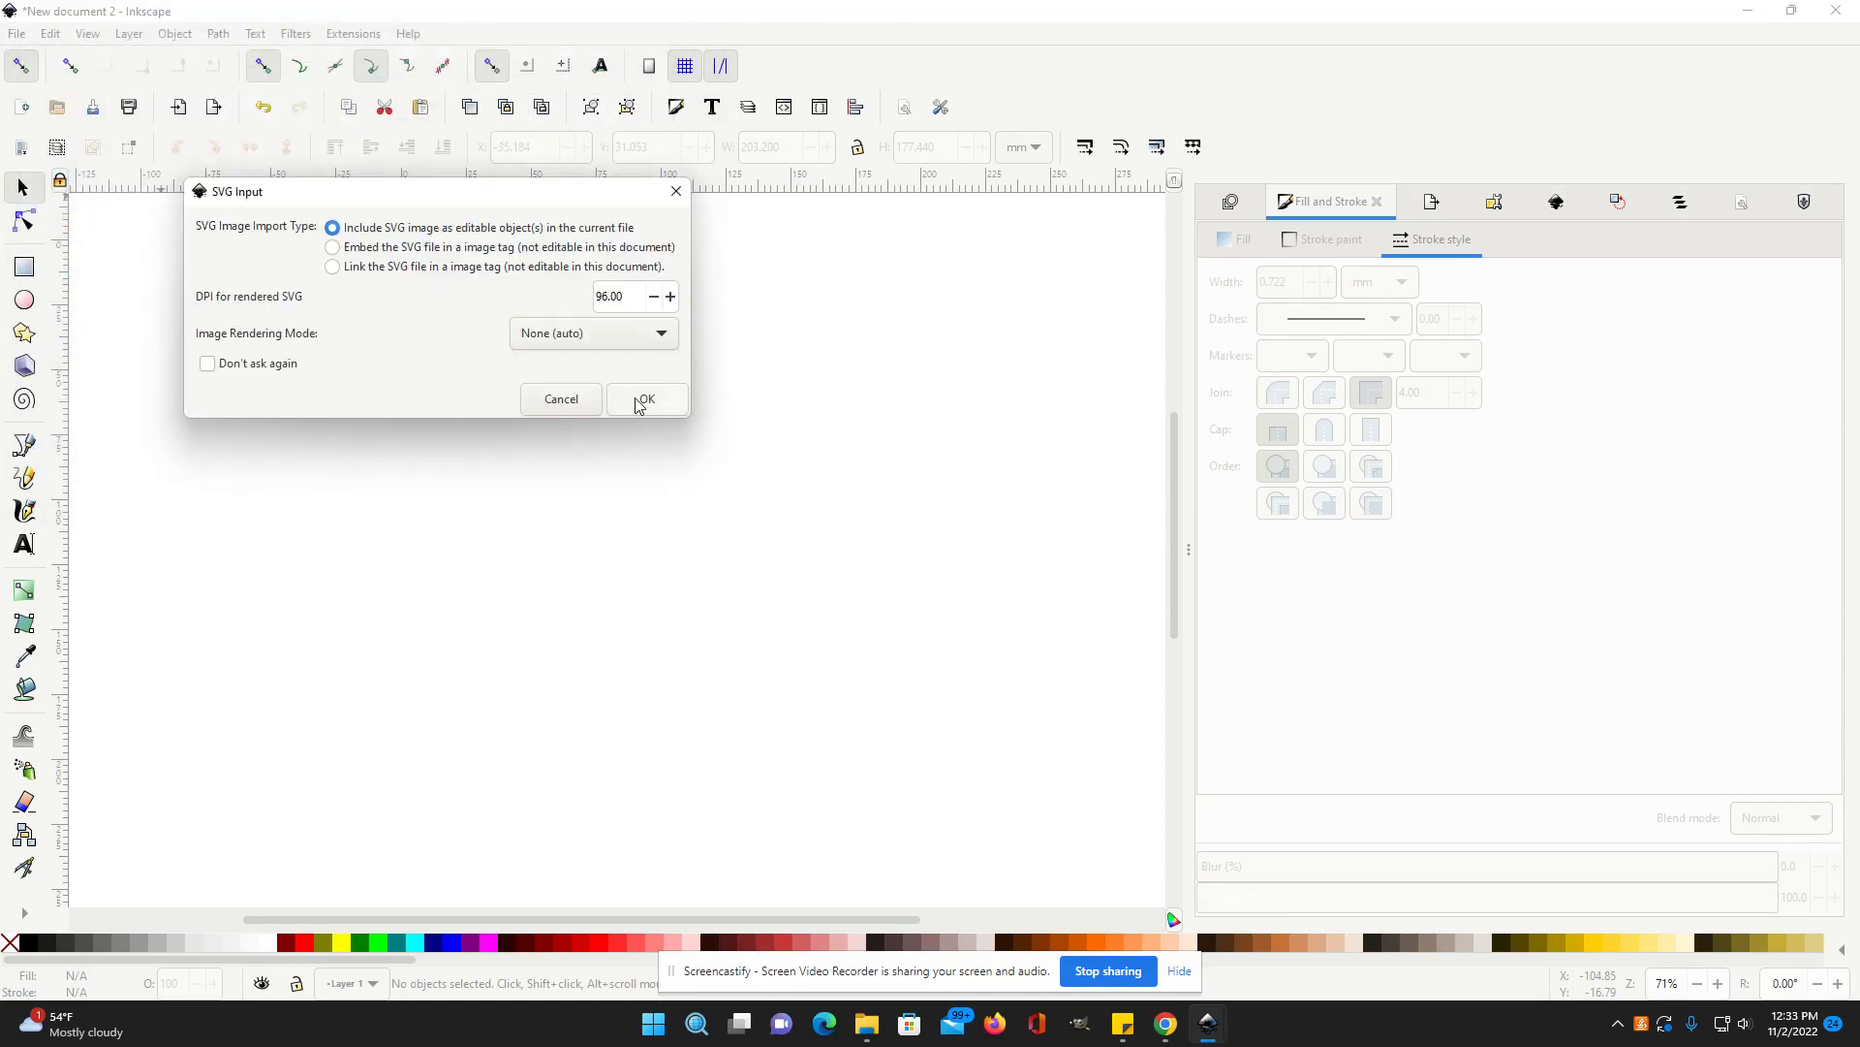
pyautogui.click(642, 401)
# - Reposition the turtle silhouette, duplicate it, and place one copy beside the other on the same level
pyautogui.moveTo(200, 358); pyautogui.dragTo(415, 556)
pyautogui.rightClick(459, 562)
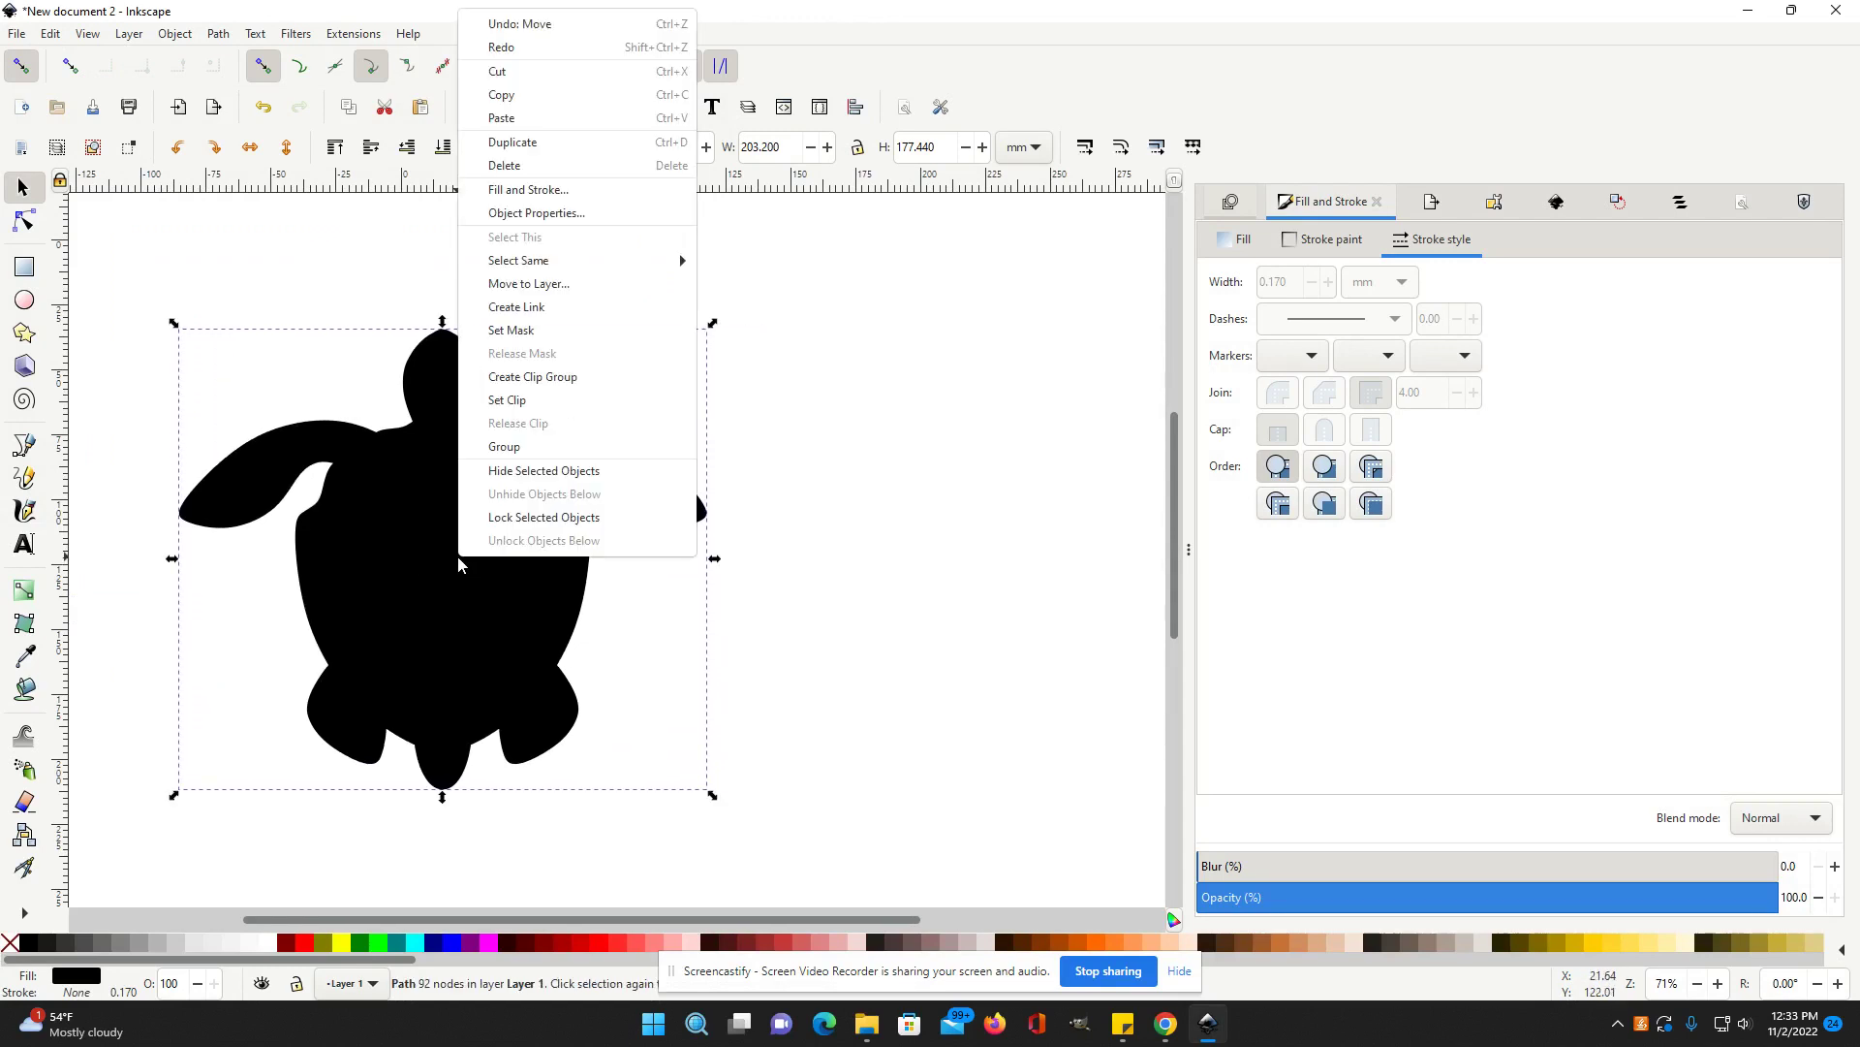
pyautogui.click(557, 143)
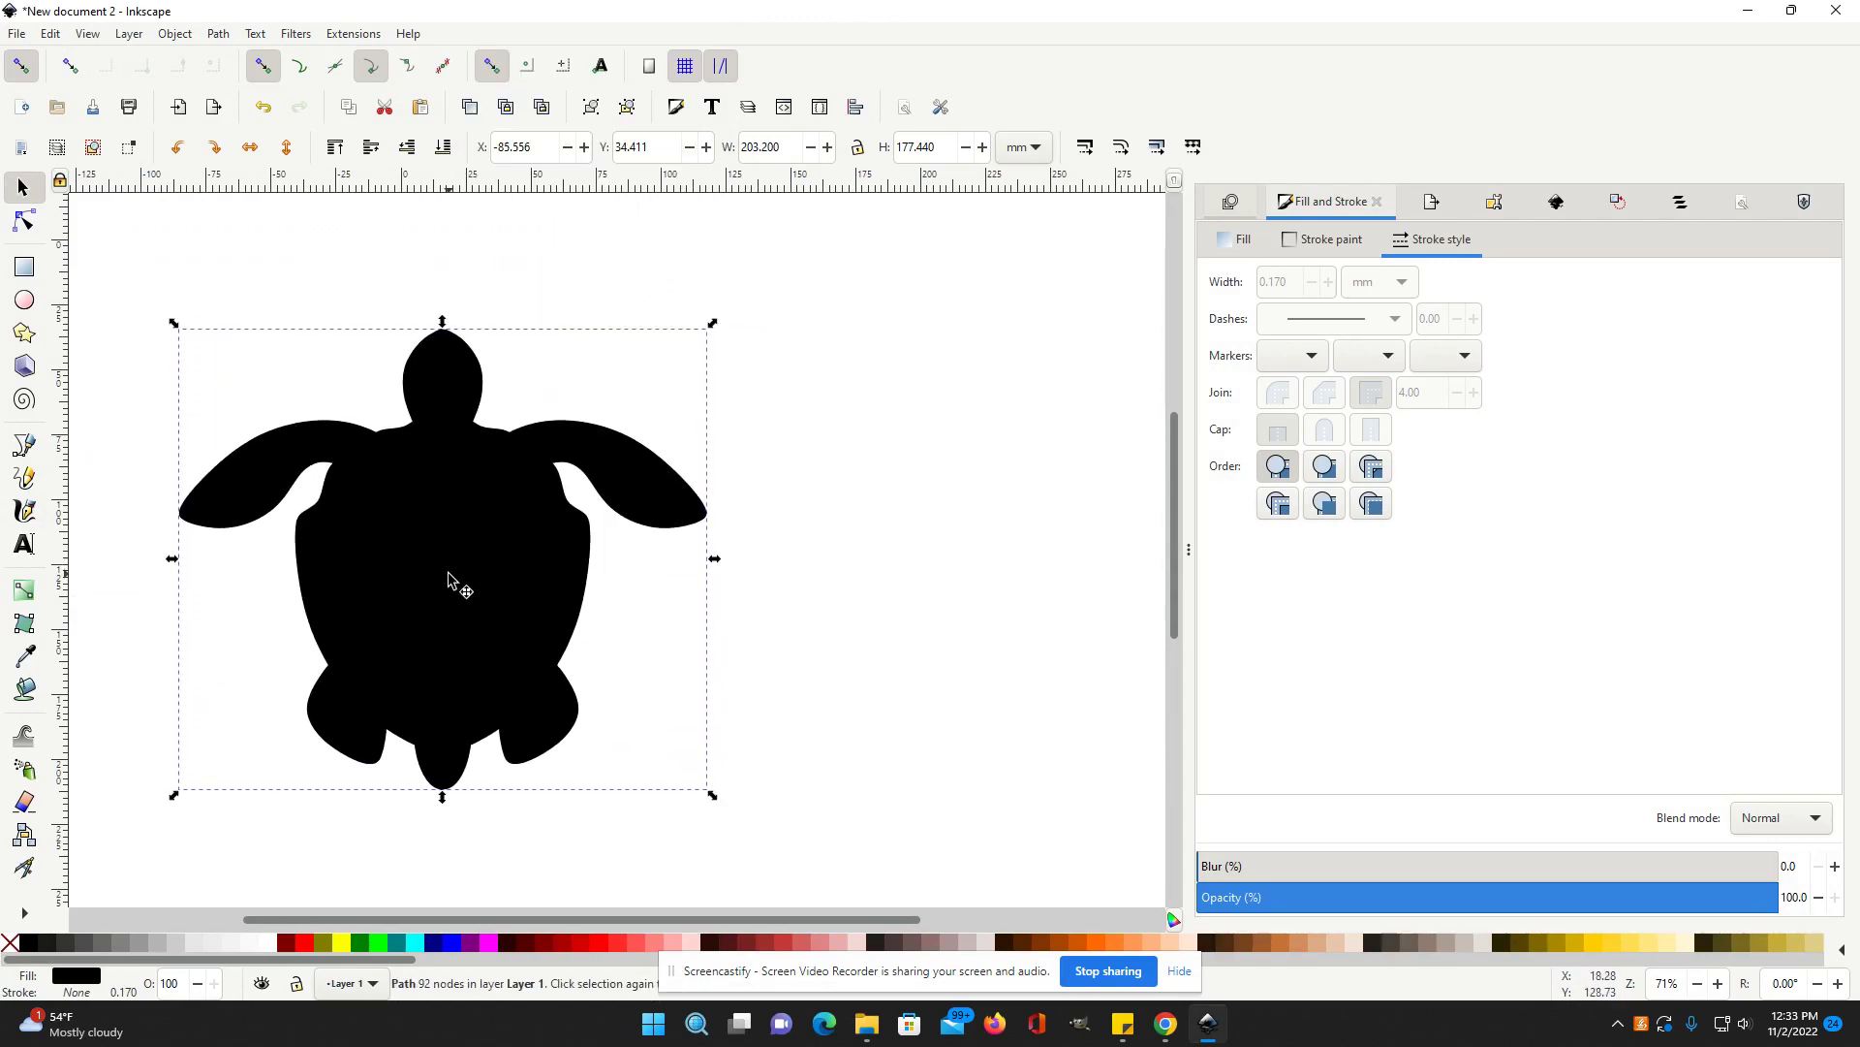
pyautogui.moveTo(397, 616); pyautogui.dragTo(1047, 625)
pyautogui.moveTo(408, 606)
pyautogui.mouseDown()
pyautogui.moveTo(436, 614)
pyautogui.moveTo(407, 614)
pyautogui.mouseUp()
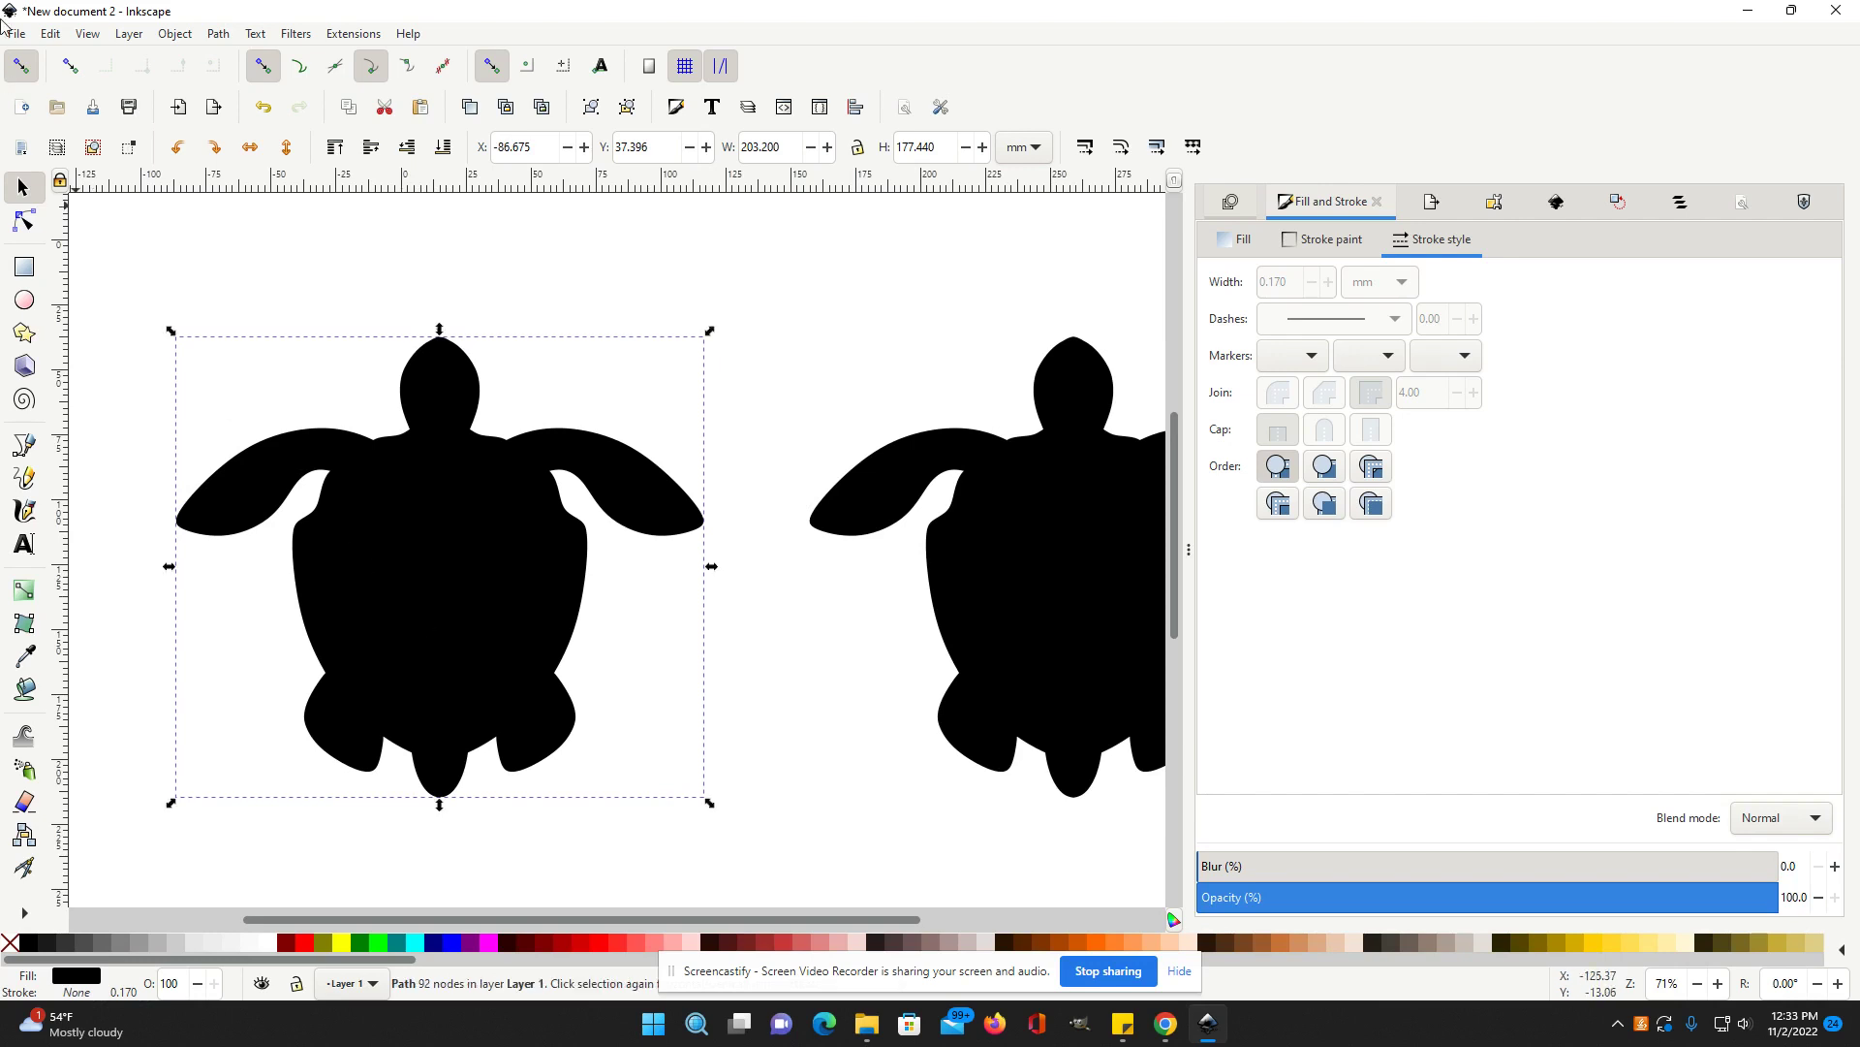
# - Import a mandala PNG from the PNG folder as an embedded image with DPI from file and smooth rendering
pyautogui.click(26, 39)
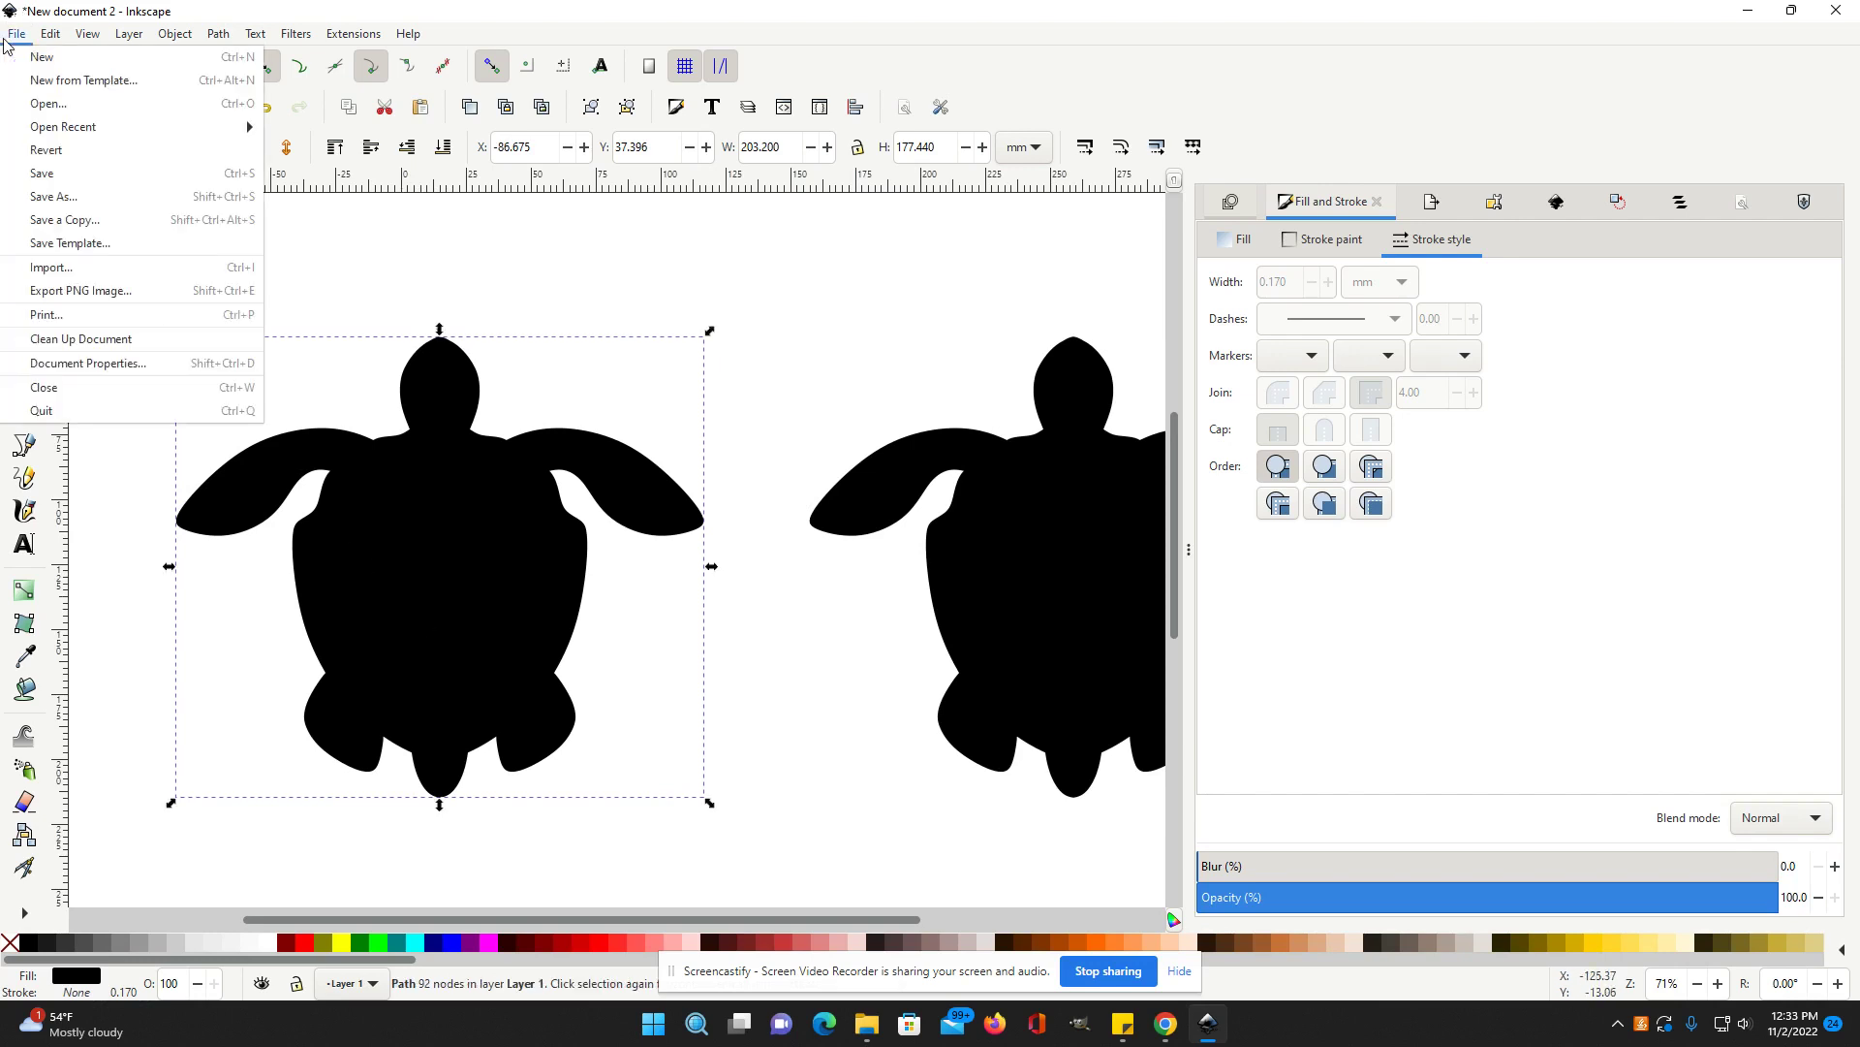
pyautogui.click(107, 279)
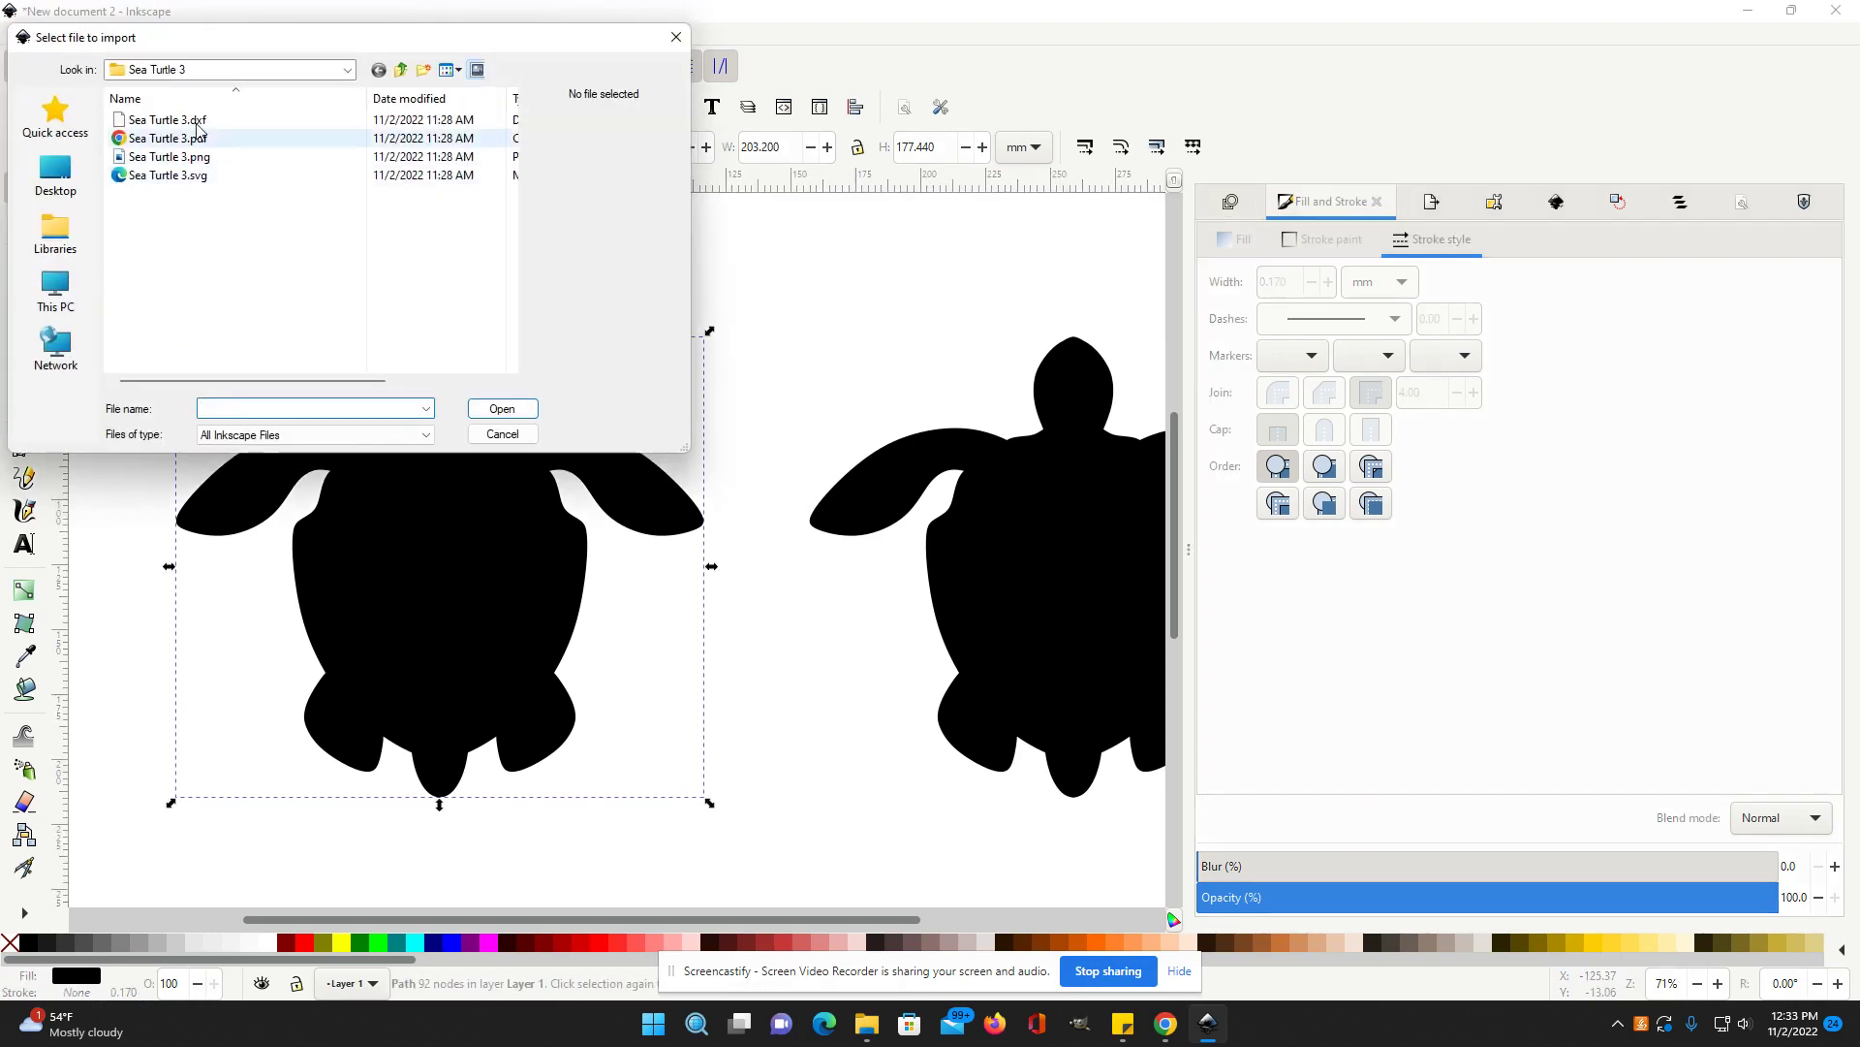
pyautogui.doubleClick(177, 143)
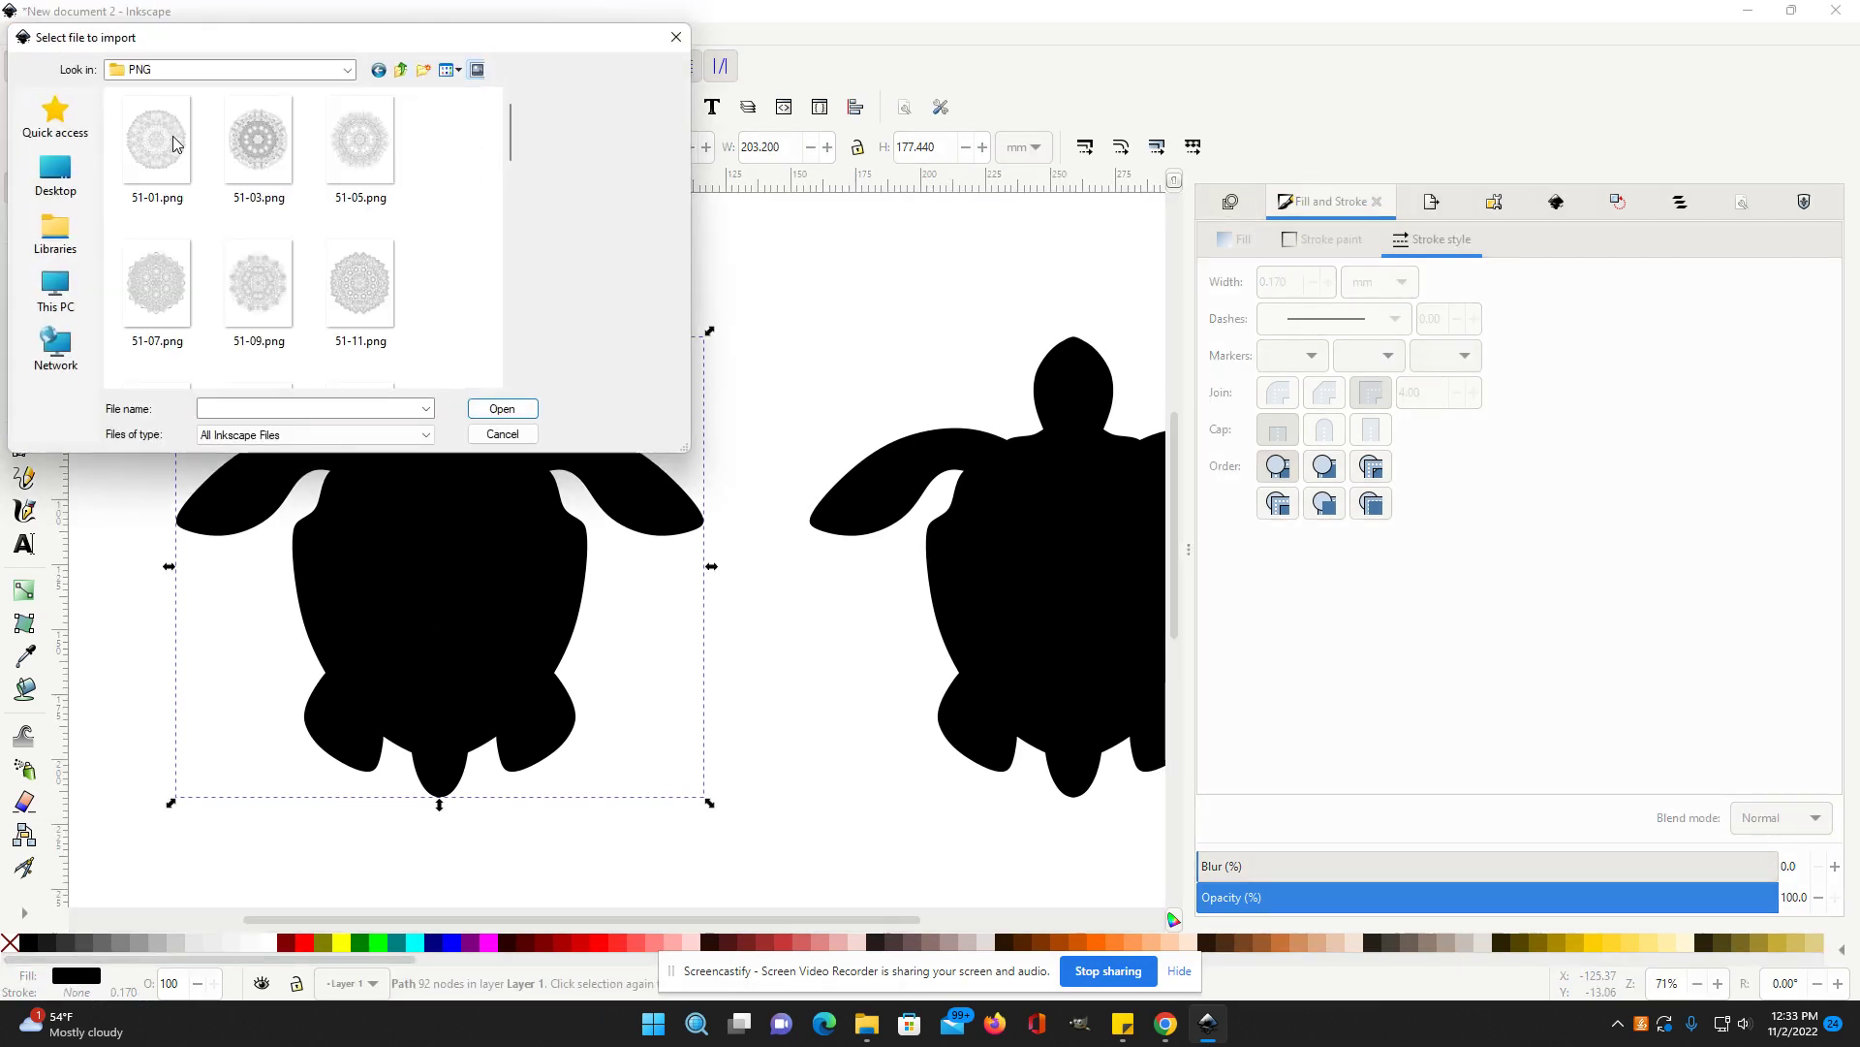
pyautogui.doubleClick(371, 294)
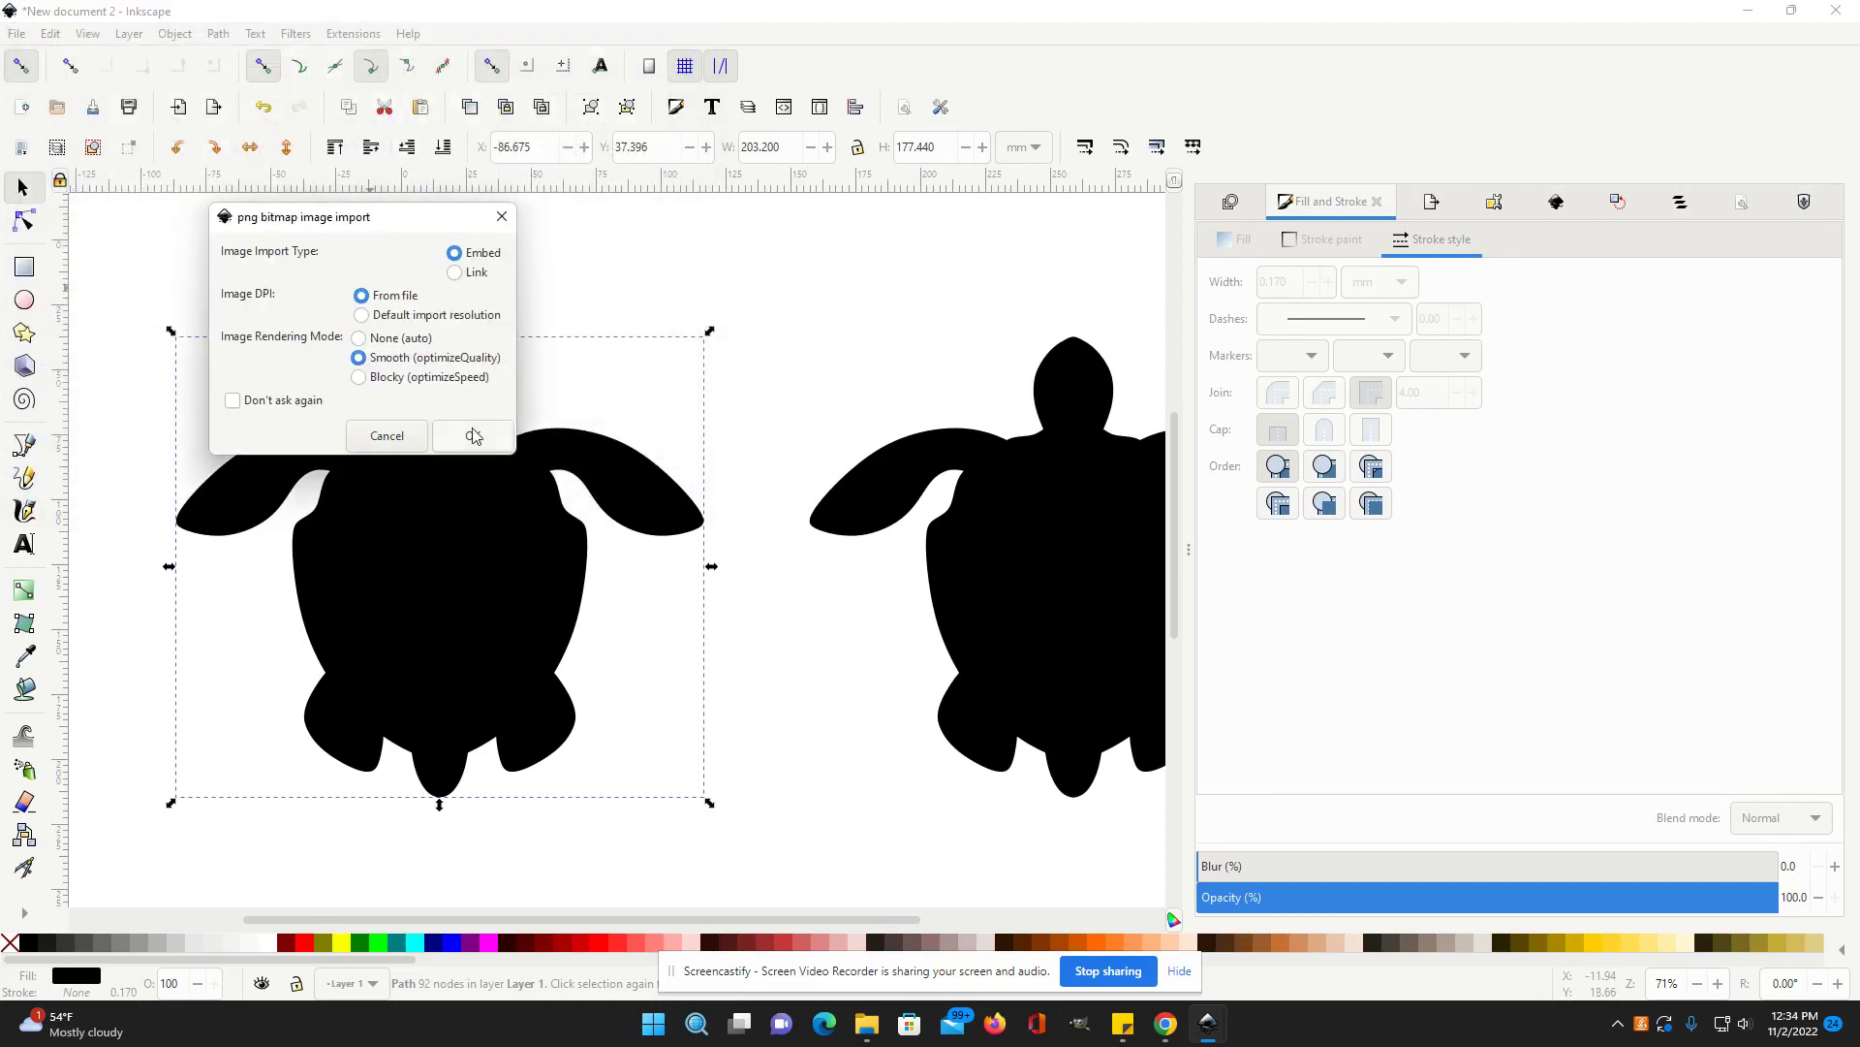
pyautogui.click(475, 435)
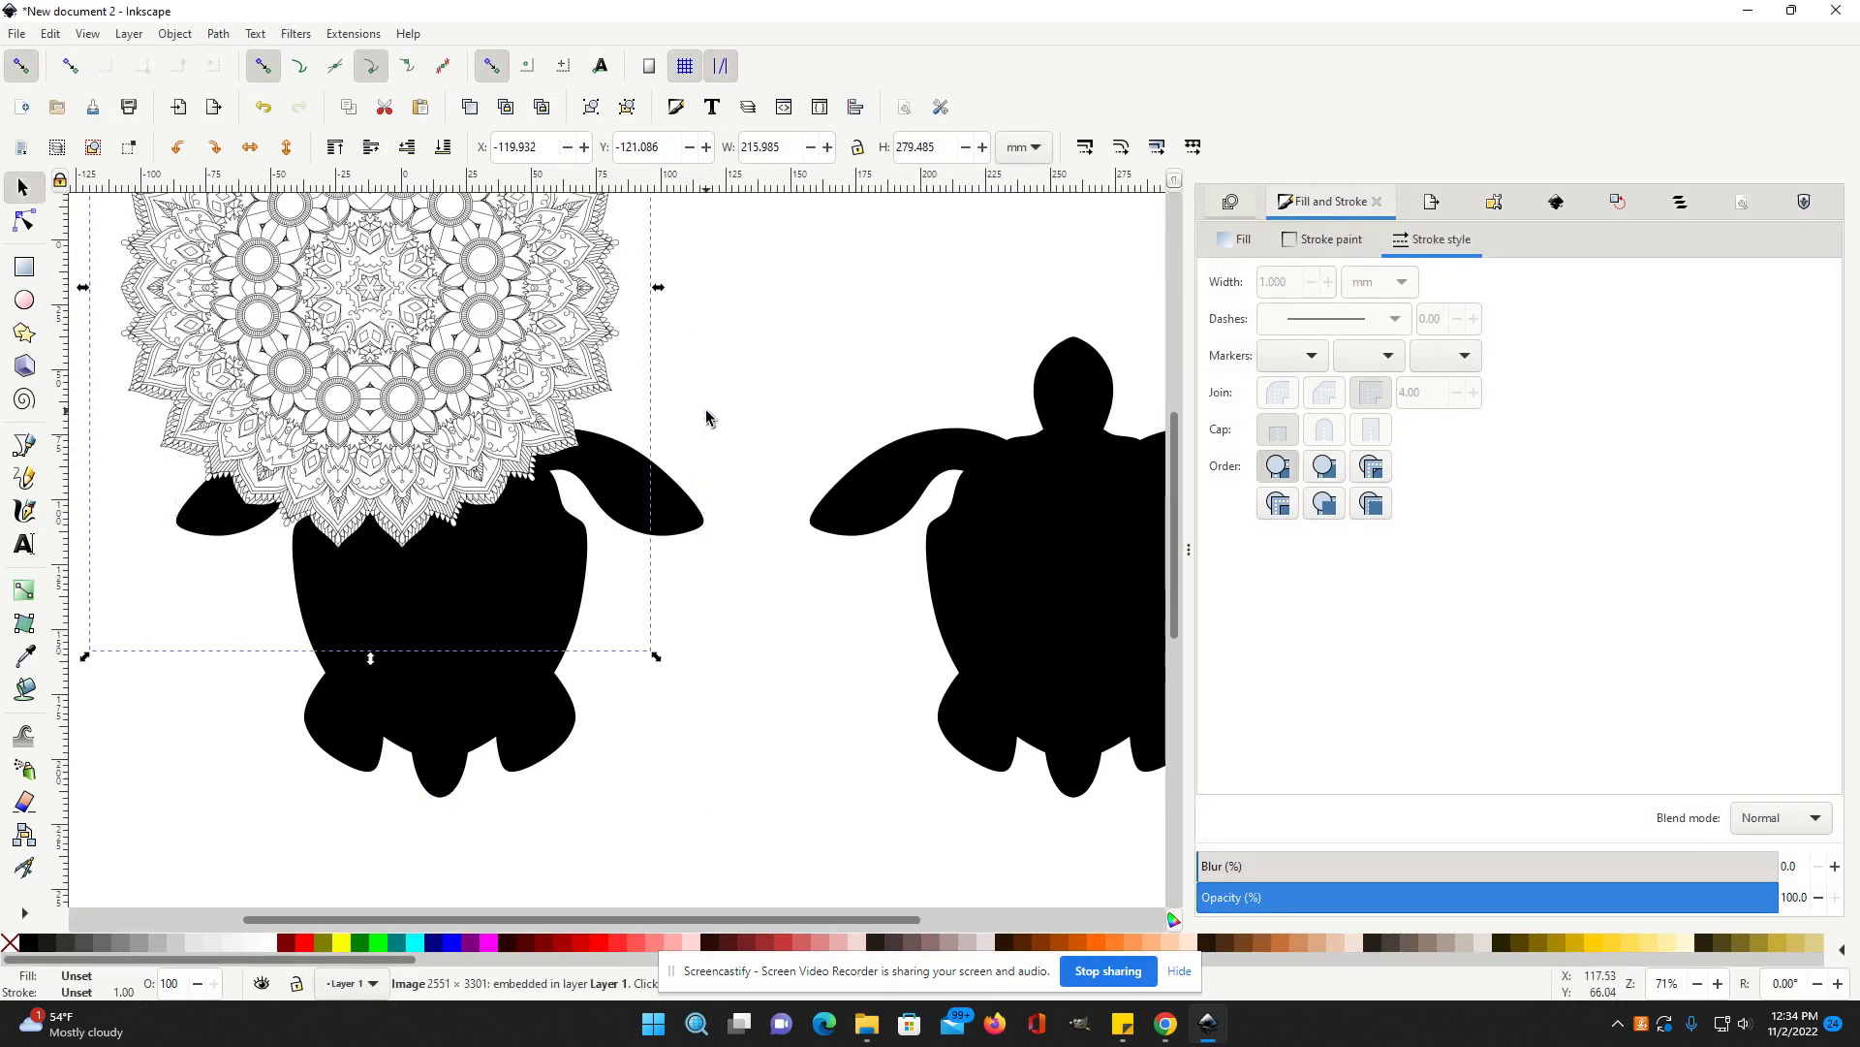
# - Enlarge the mandala to about 247 by 306 mm over the first turtle and lower it behind the centred silhouette
pyautogui.moveTo(351, 332); pyautogui.dragTo(386, 605)
pyautogui.moveTo(687, 205); pyautogui.dragTo(761, 188)
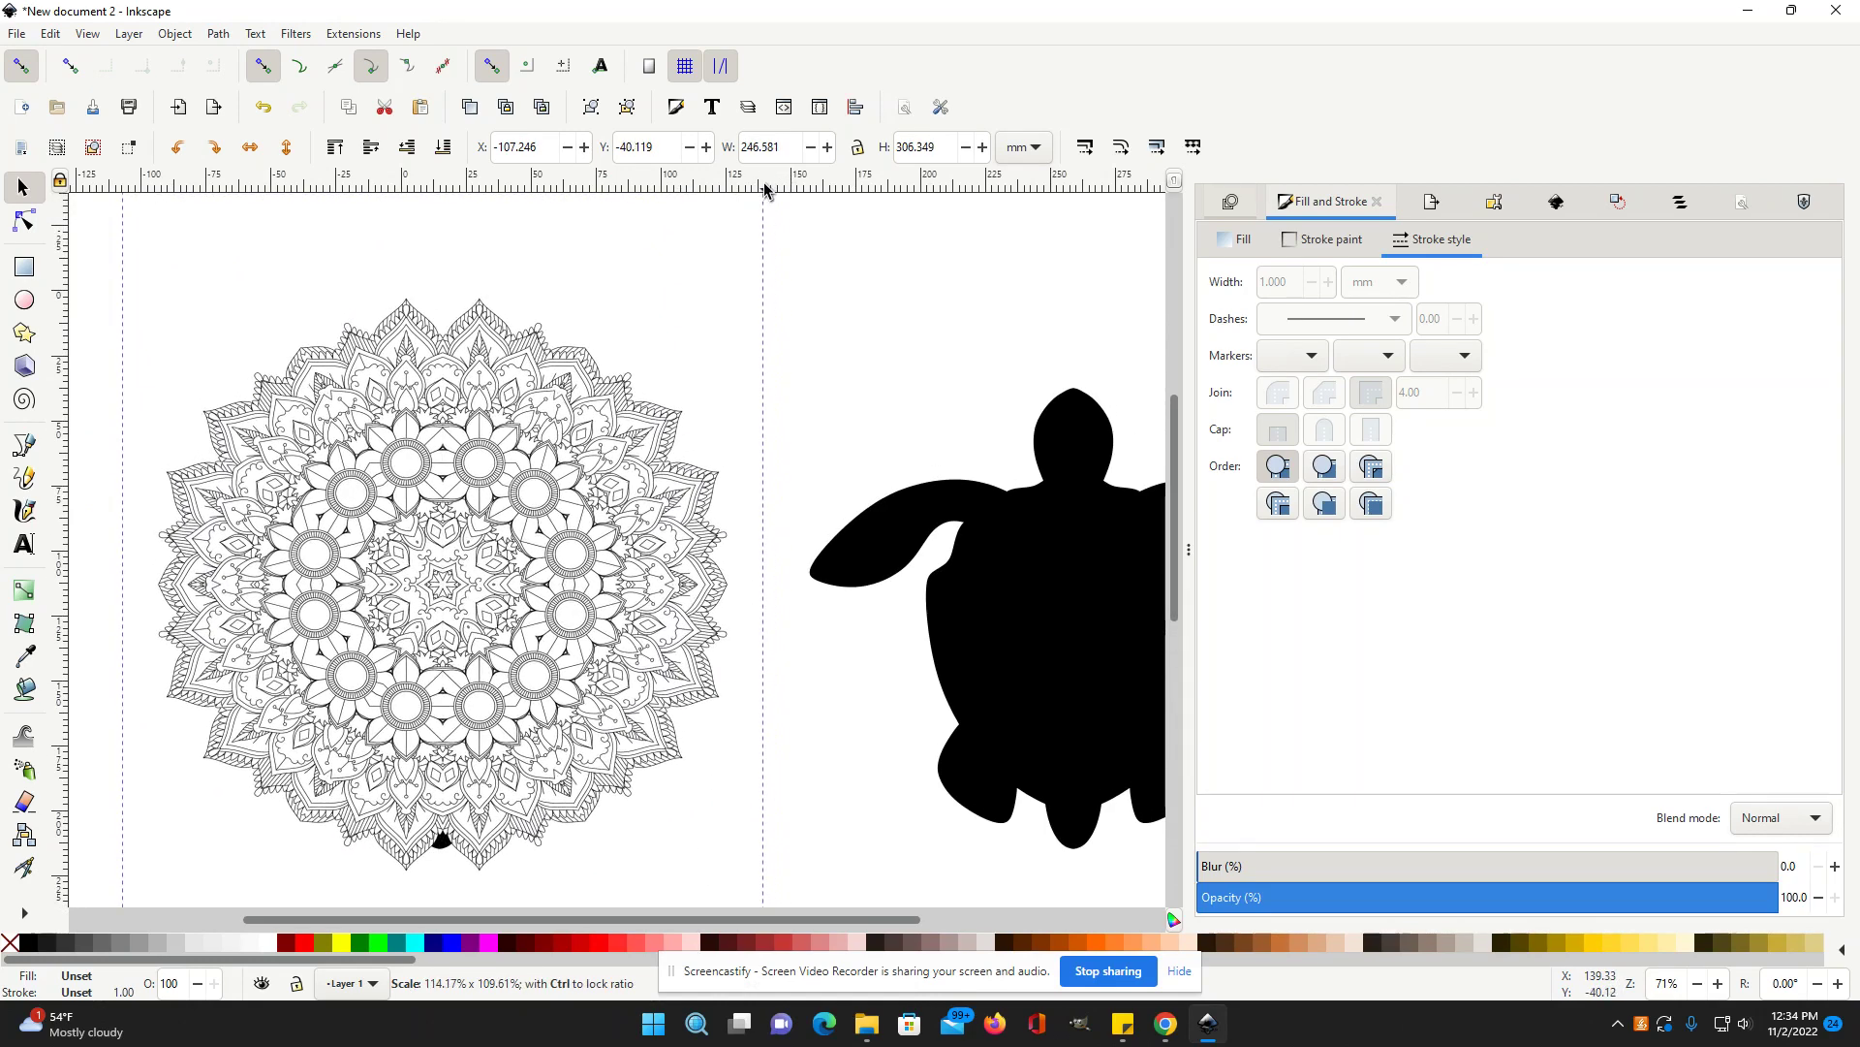
pyautogui.moveTo(570, 569); pyautogui.dragTo(574, 575)
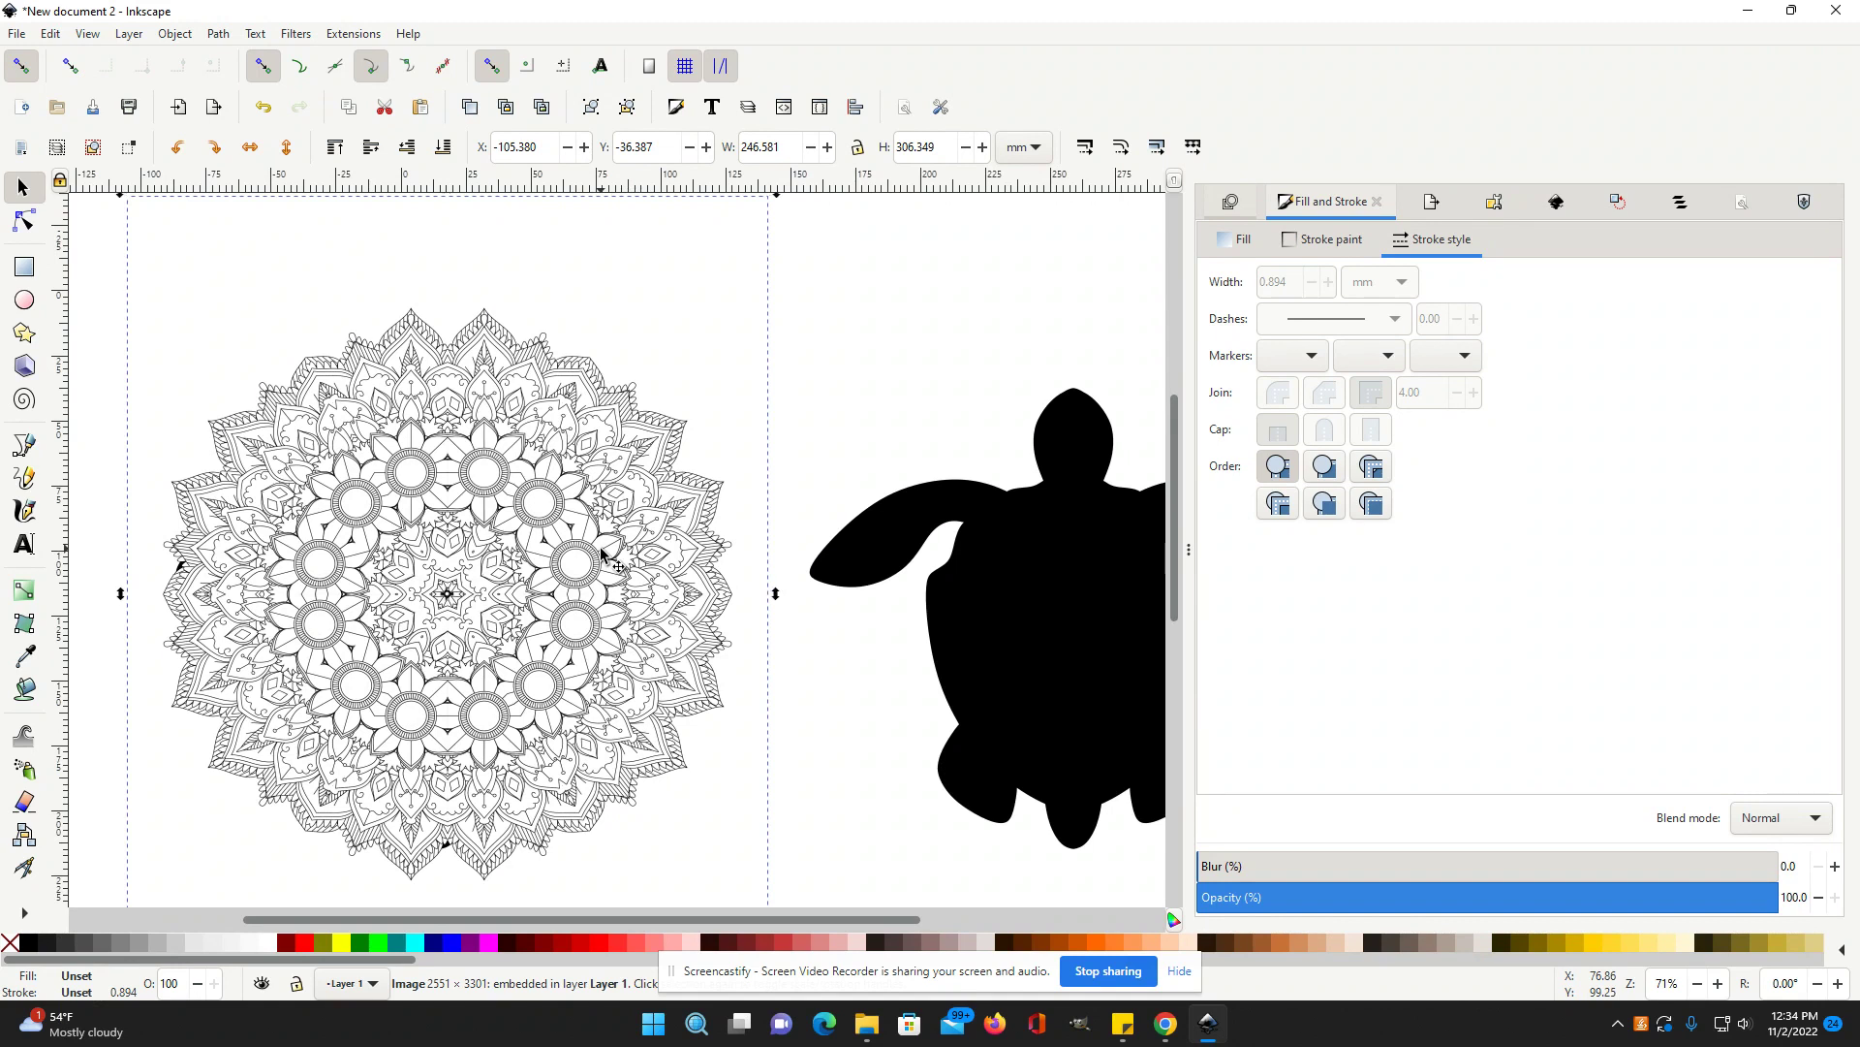
pyautogui.click(444, 149)
pyautogui.moveTo(459, 706); pyautogui.dragTo(464, 688)
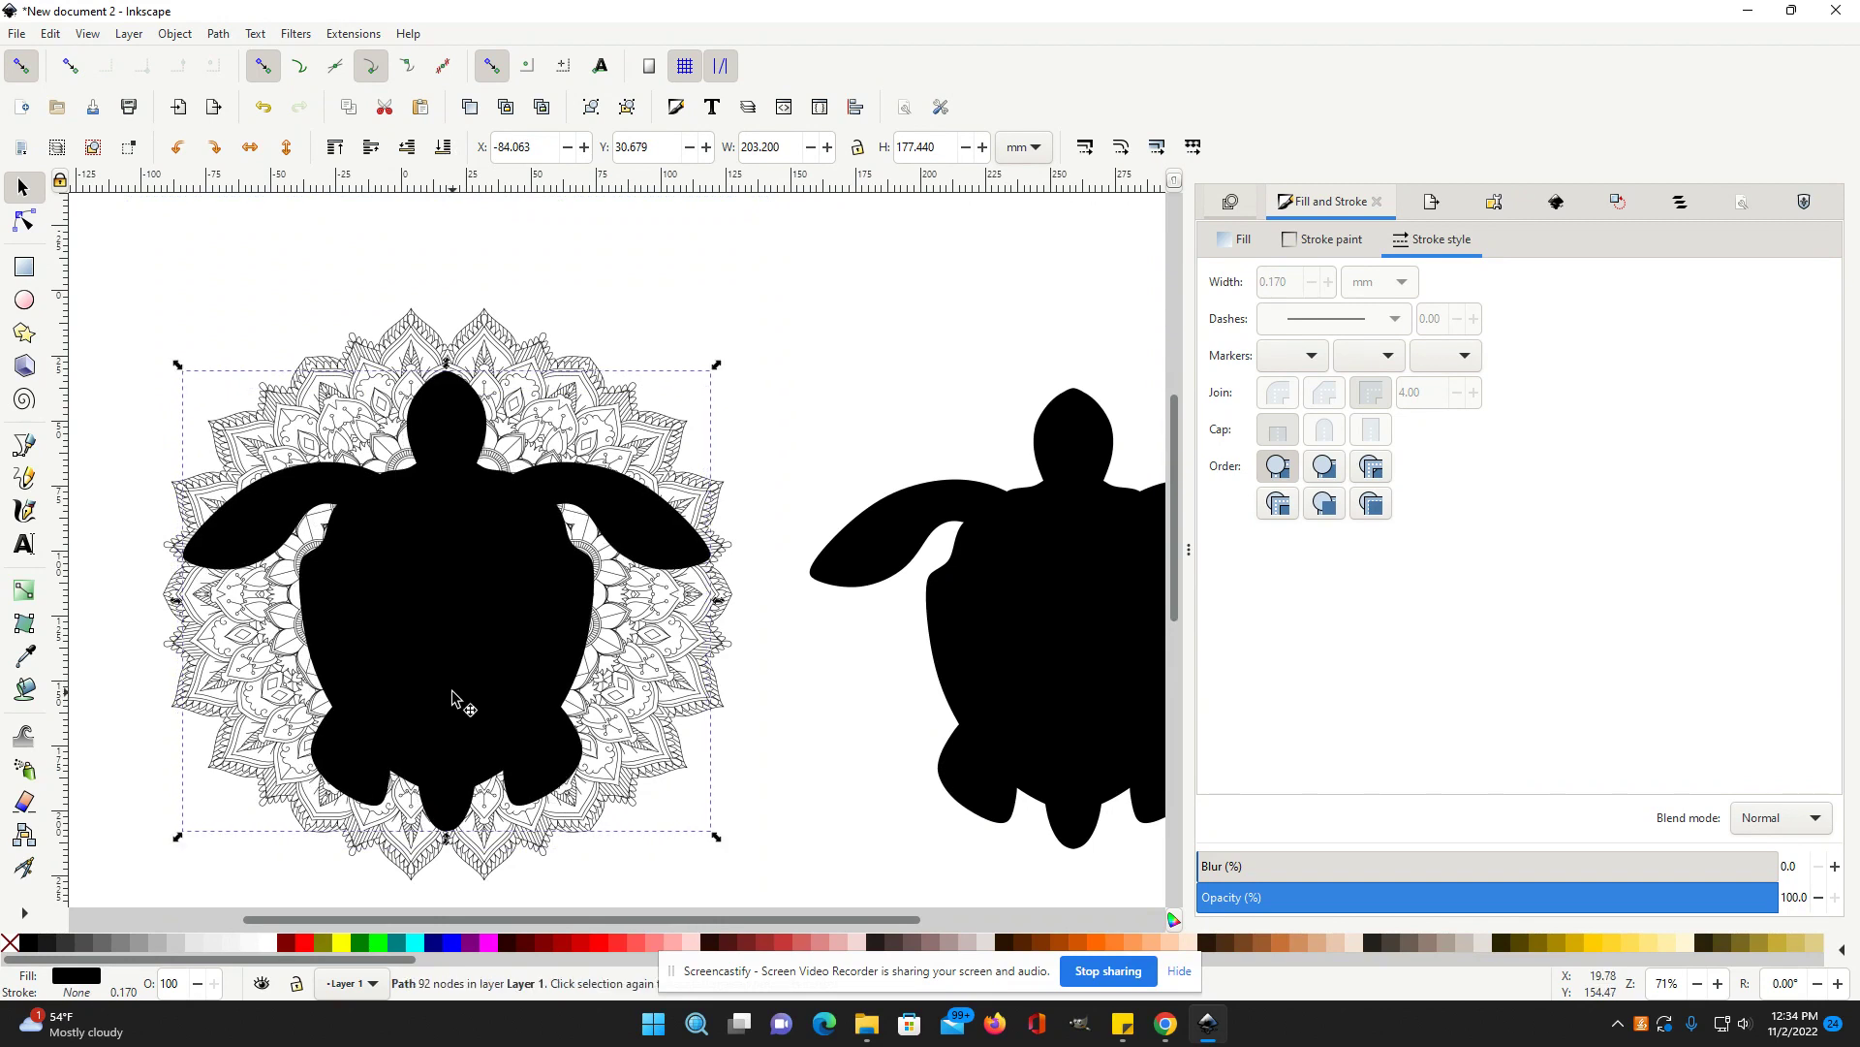
# - Select the turtle silhouette together with the mandala and clip the mandala to the turtle shape
pyautogui.click(468, 659)
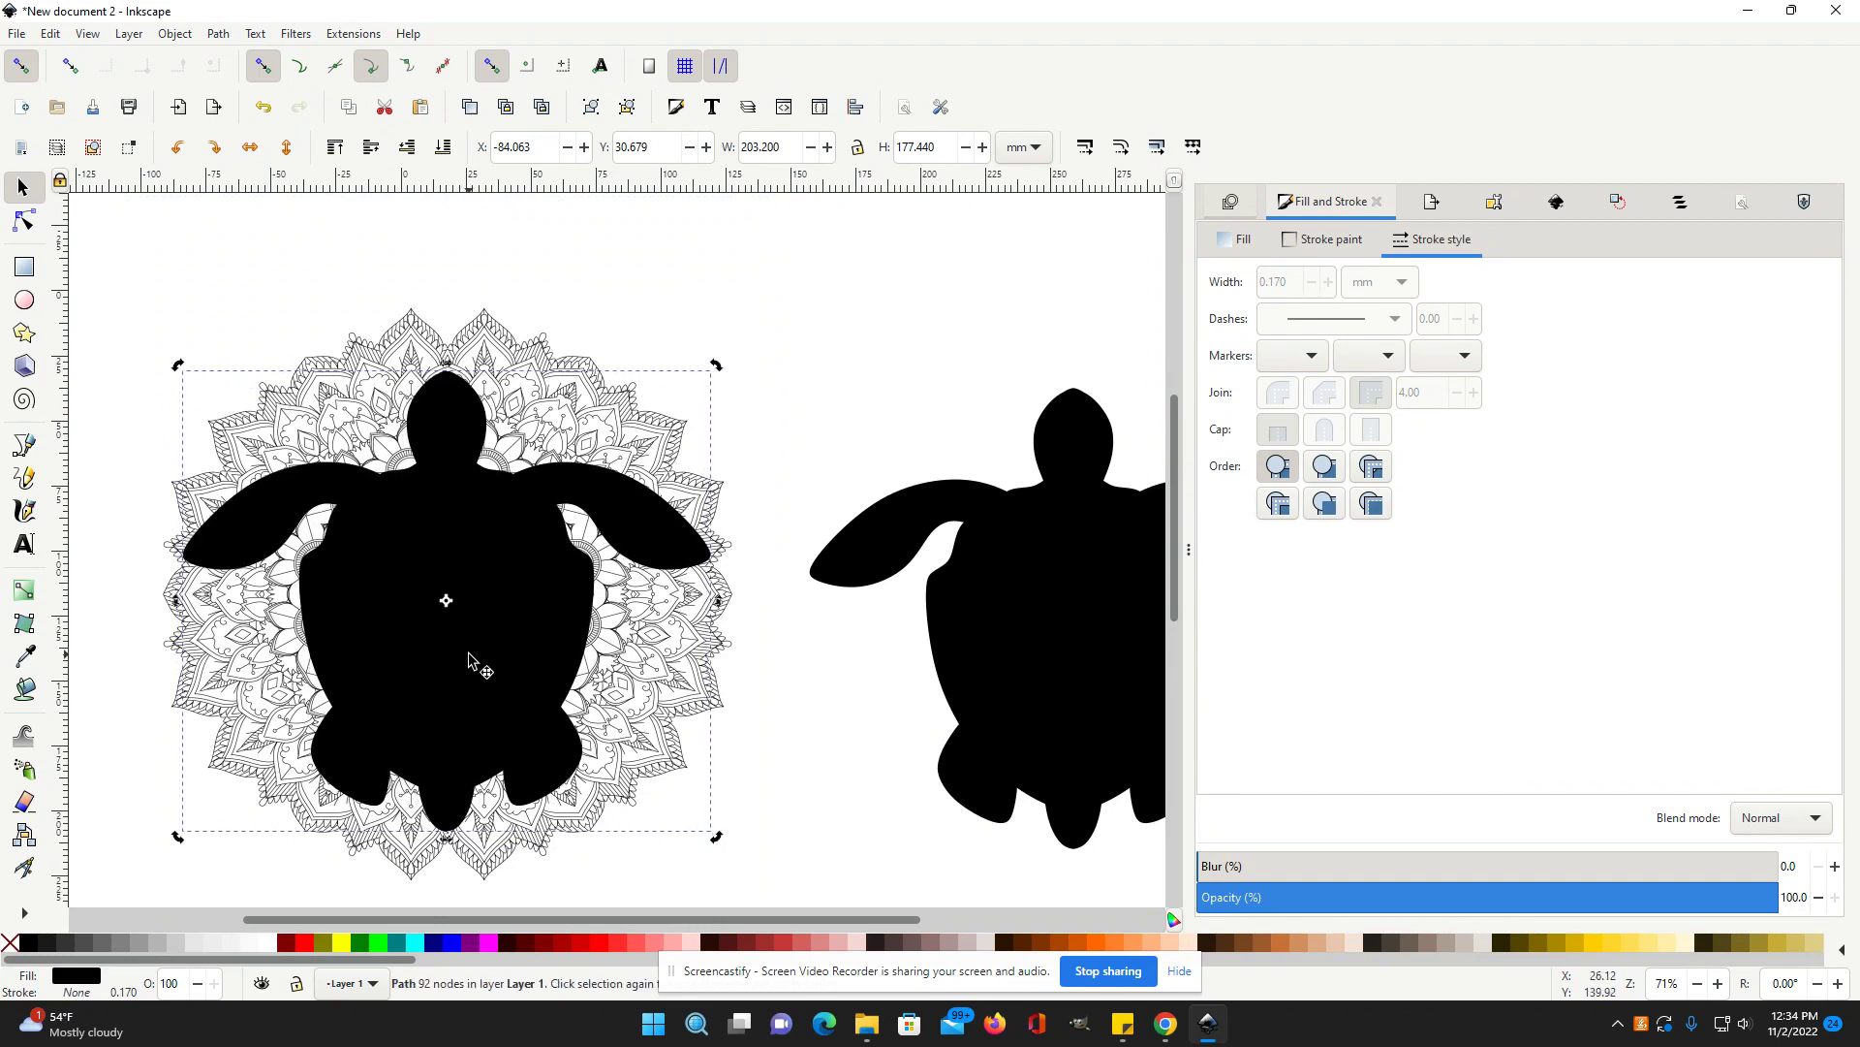
pyautogui.press('shift')
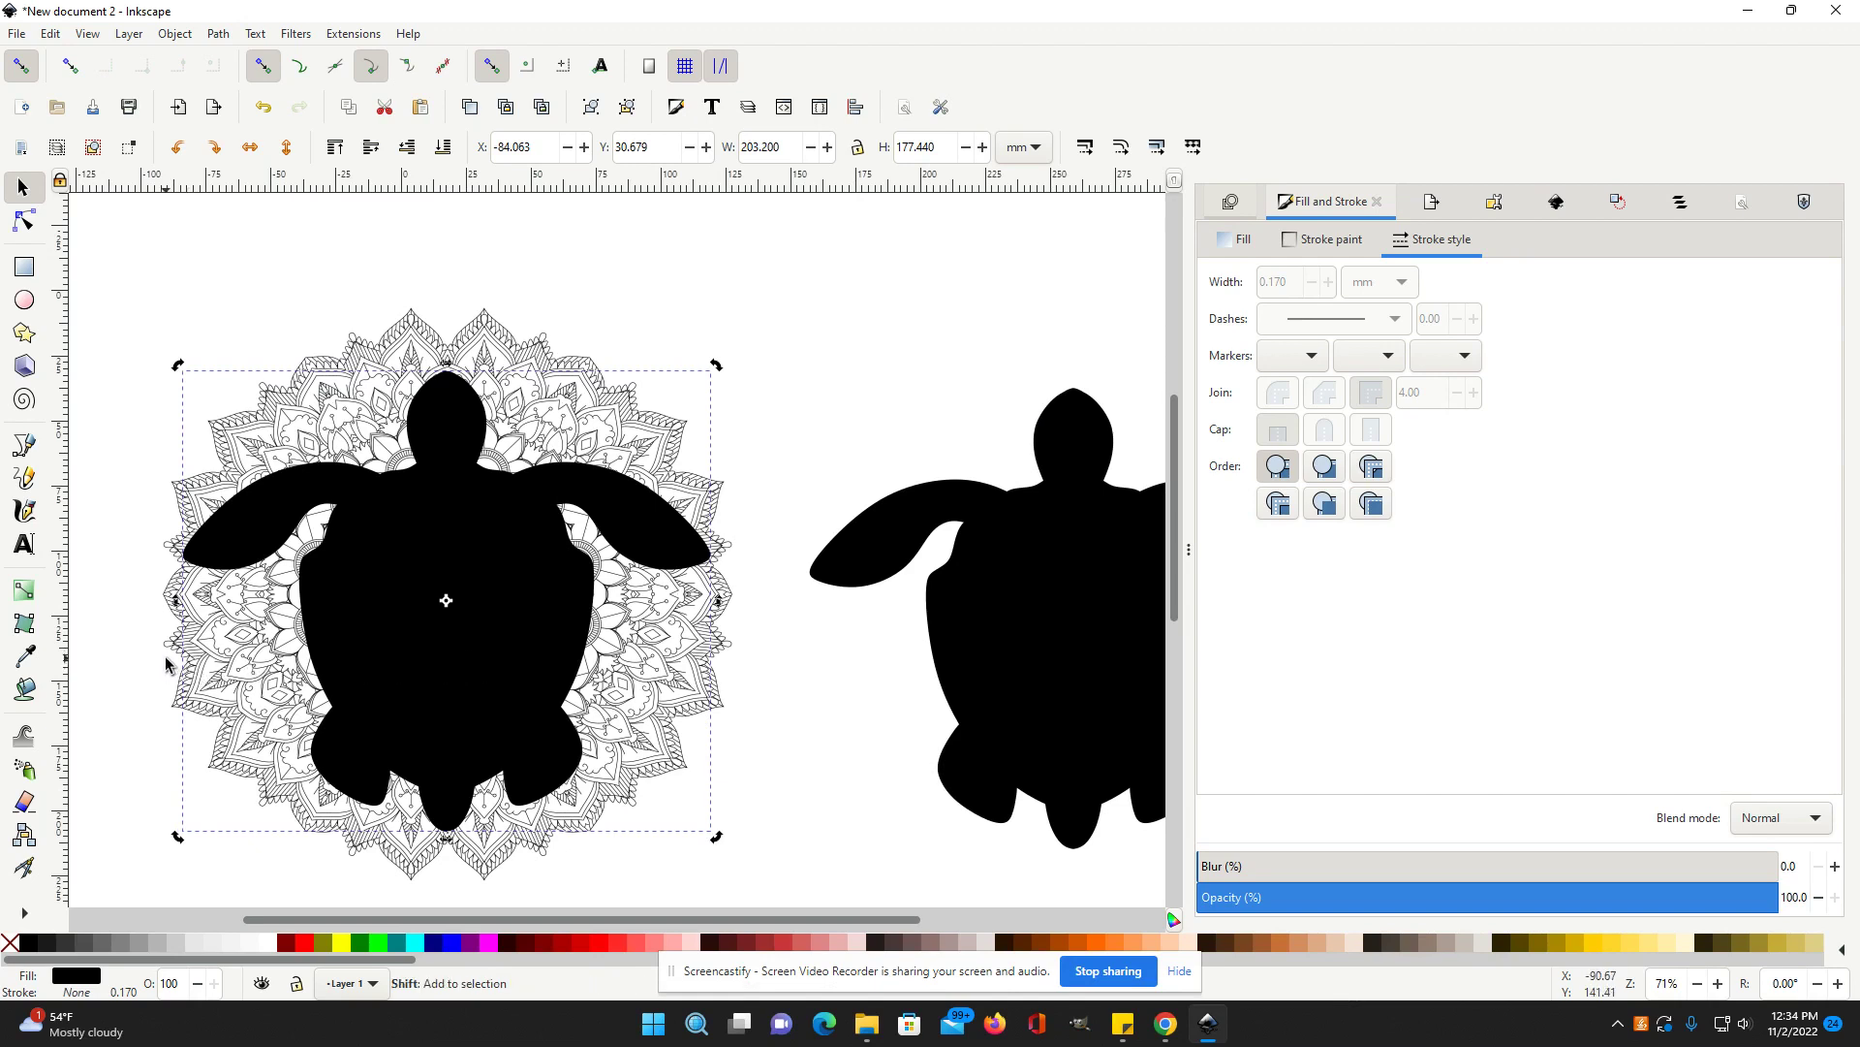
pyautogui.keyDown('shift'); pyautogui.click(169, 610); pyautogui.keyUp('shift')
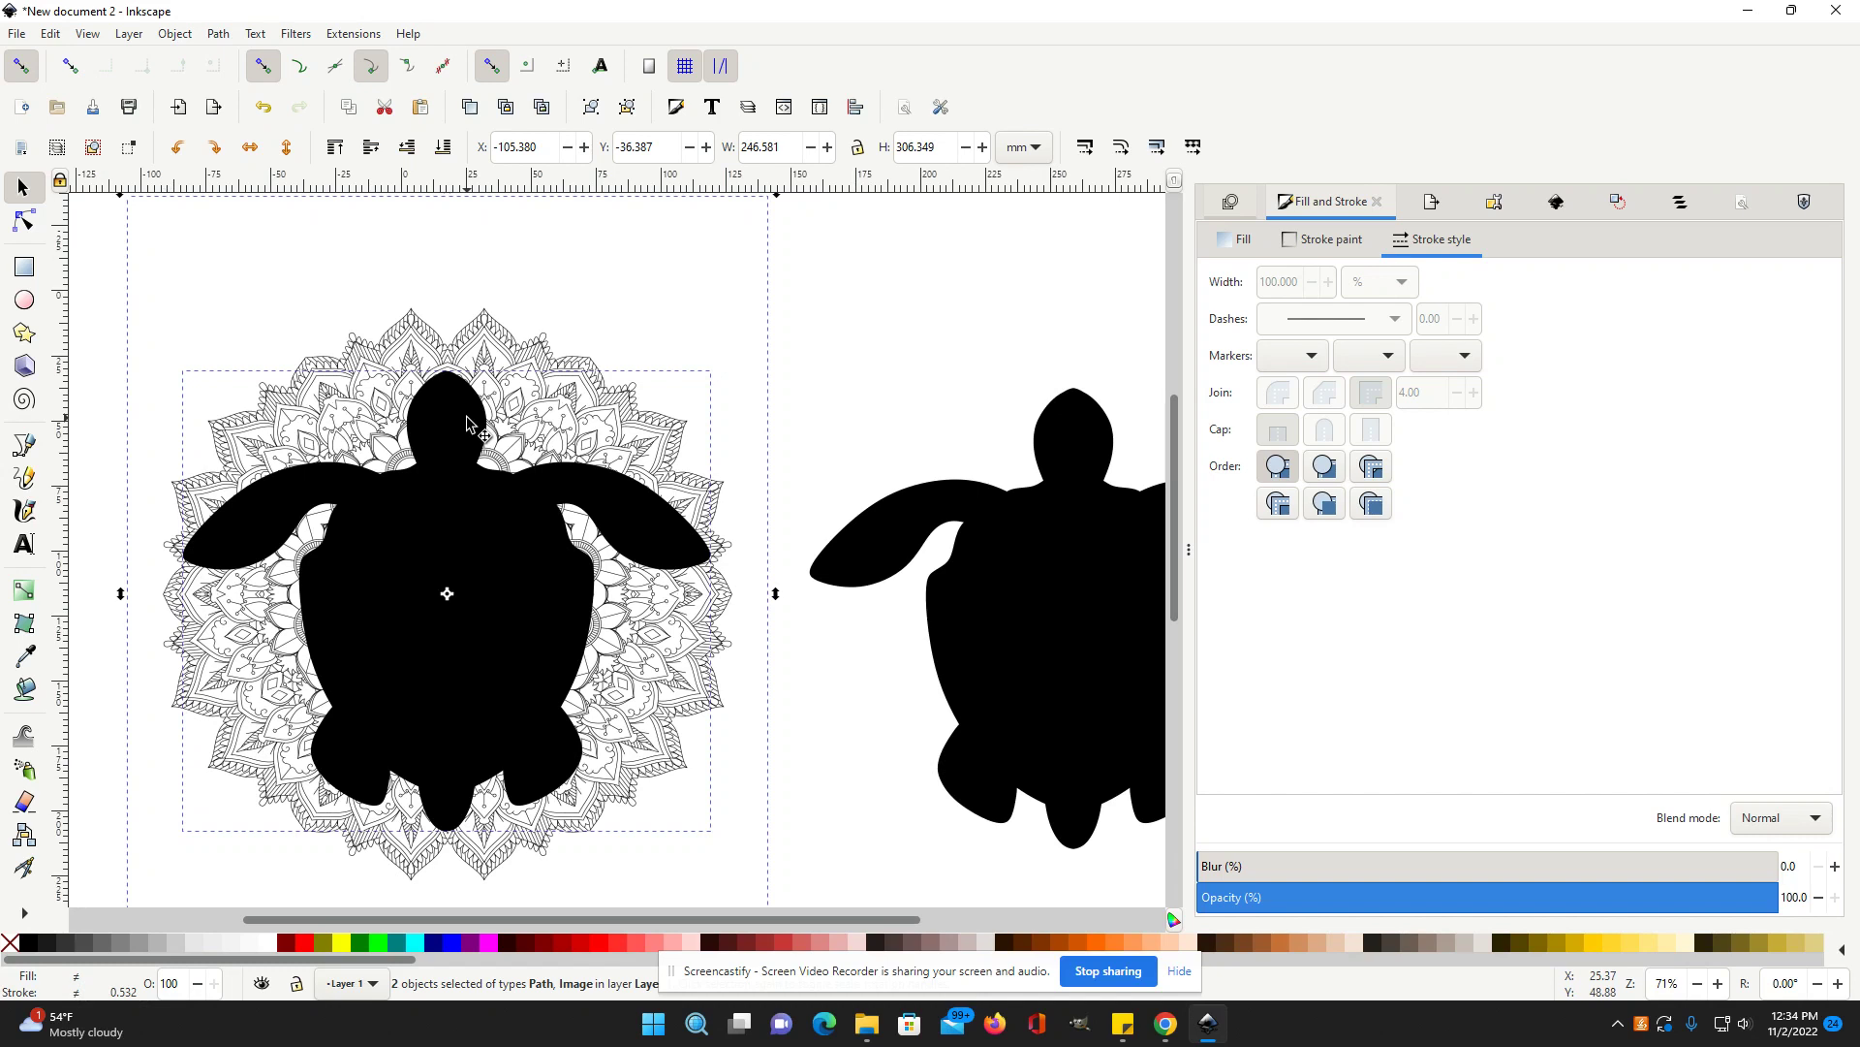
pyautogui.click(175, 34)
pyautogui.moveTo(357, 276)
pyautogui.click(519, 276)
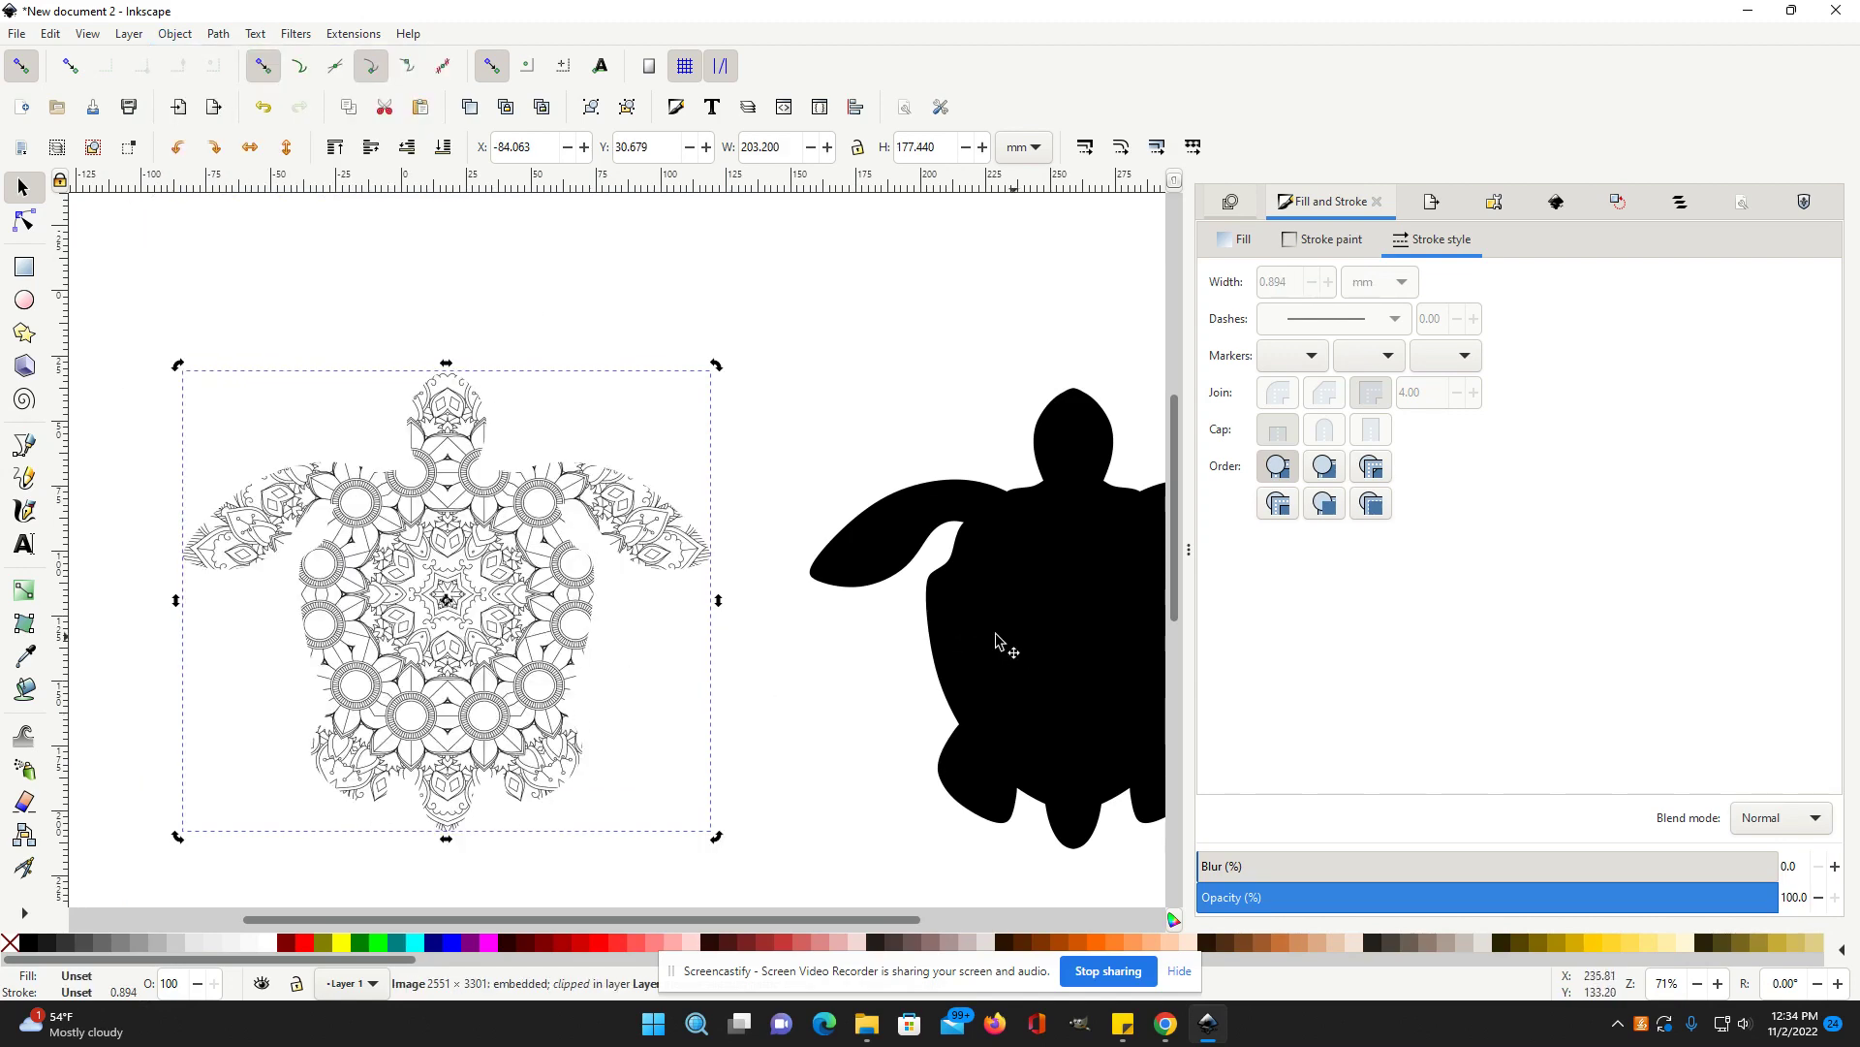
# - Lower the spare black turtle to the bottom of the stack and align the mandala-filled turtle exactly over it
pyautogui.moveTo(1017, 644); pyautogui.dragTo(961, 642)
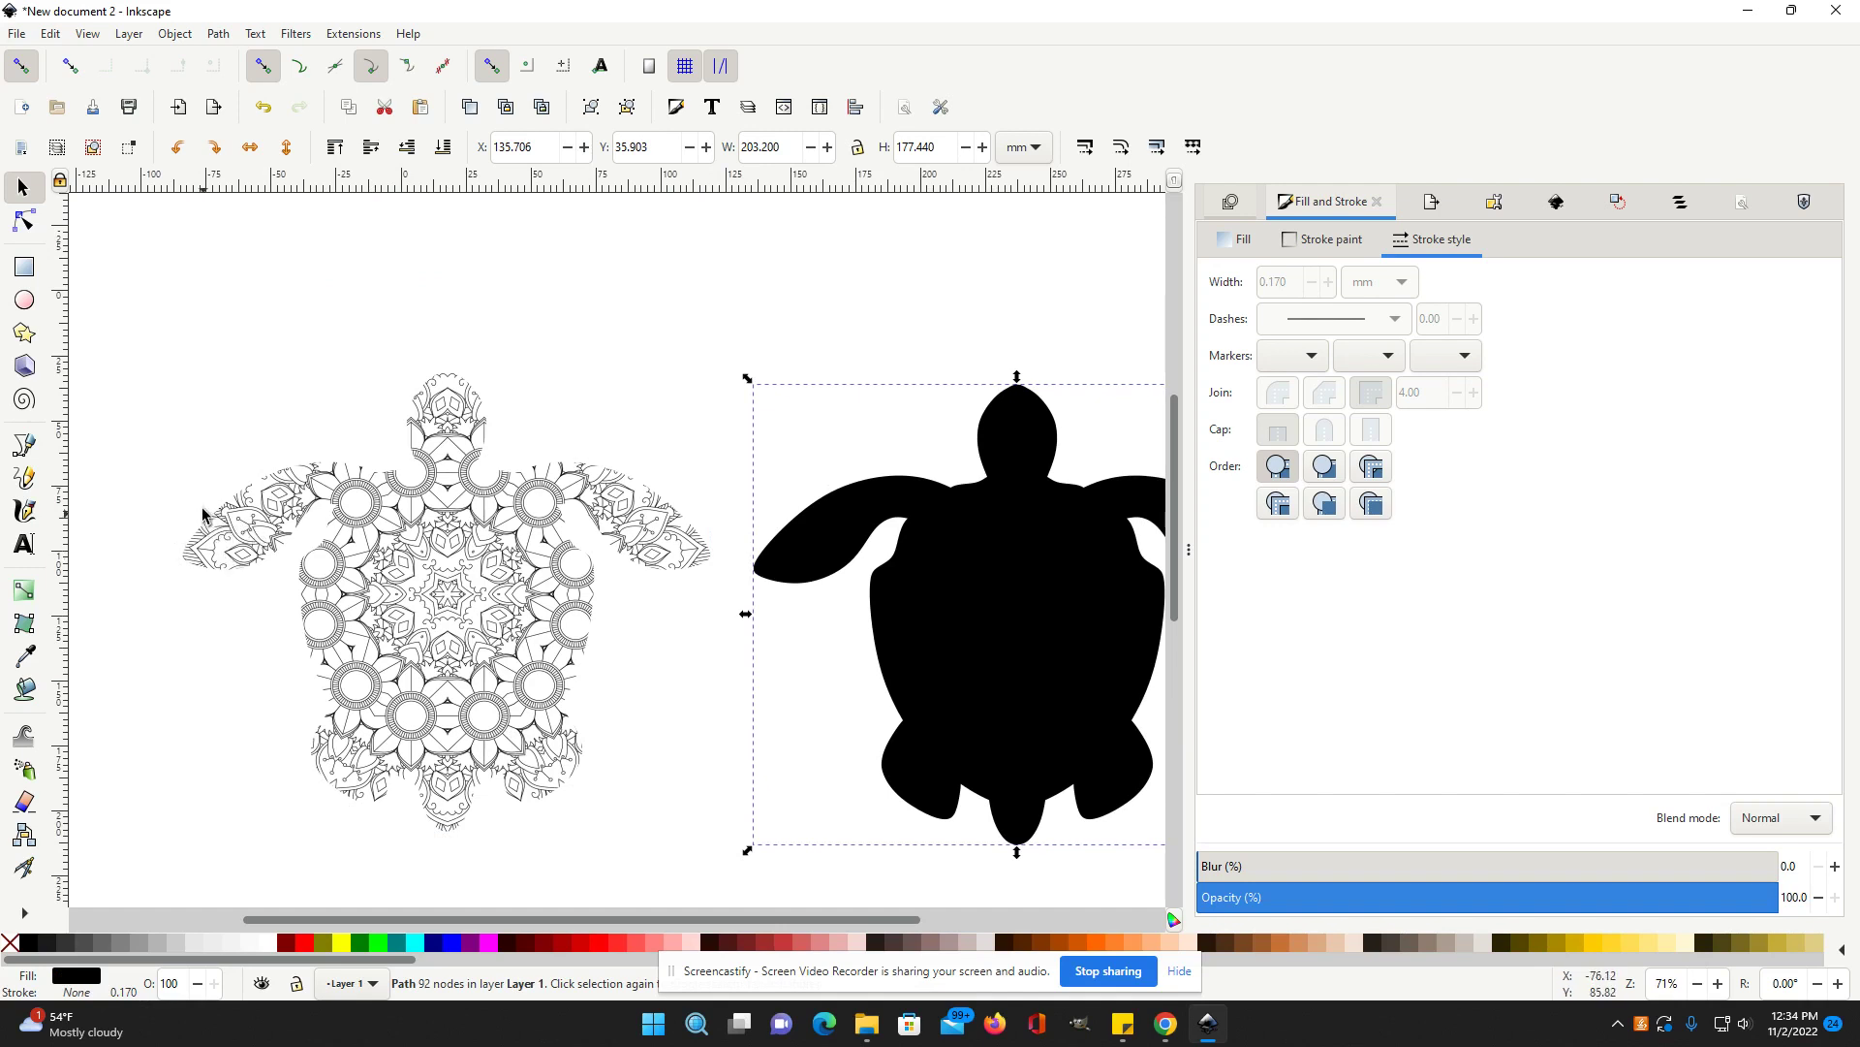
pyautogui.moveTo(968, 659); pyautogui.dragTo(519, 637)
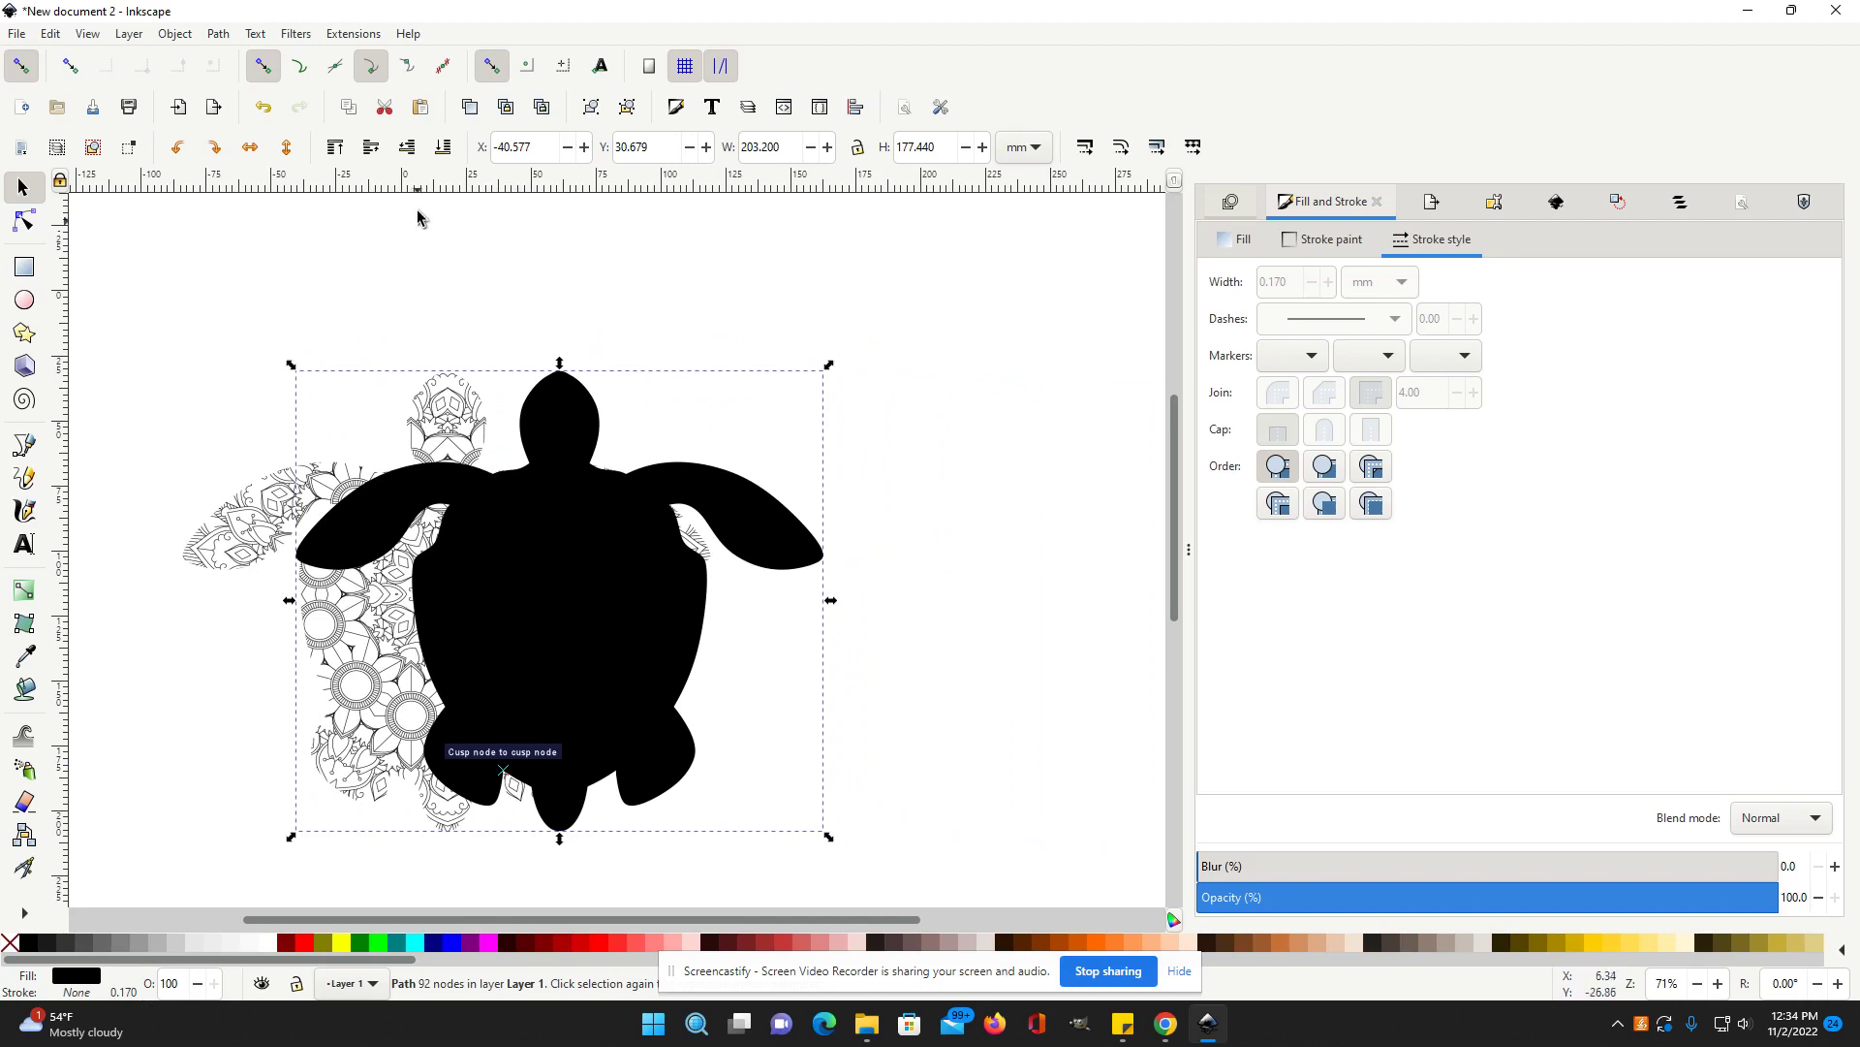
pyautogui.click(444, 147)
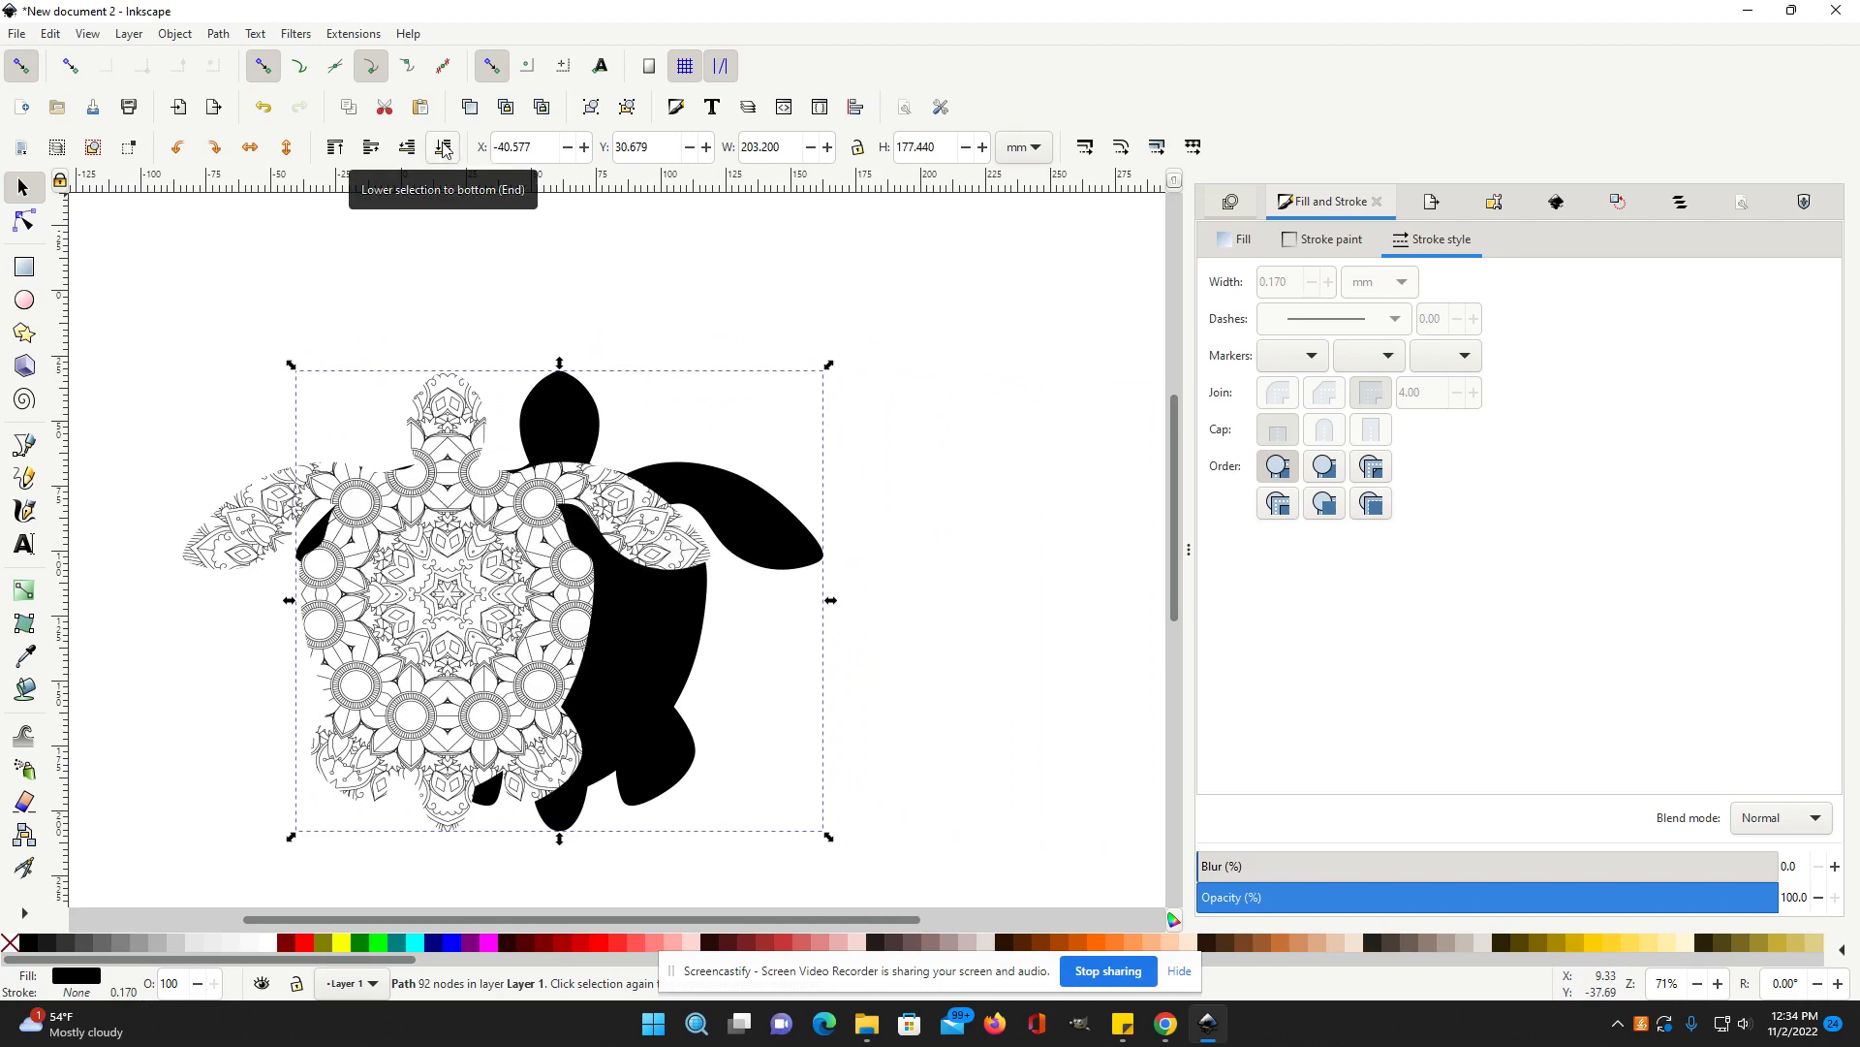
pyautogui.moveTo(417, 655); pyautogui.dragTo(530, 656)
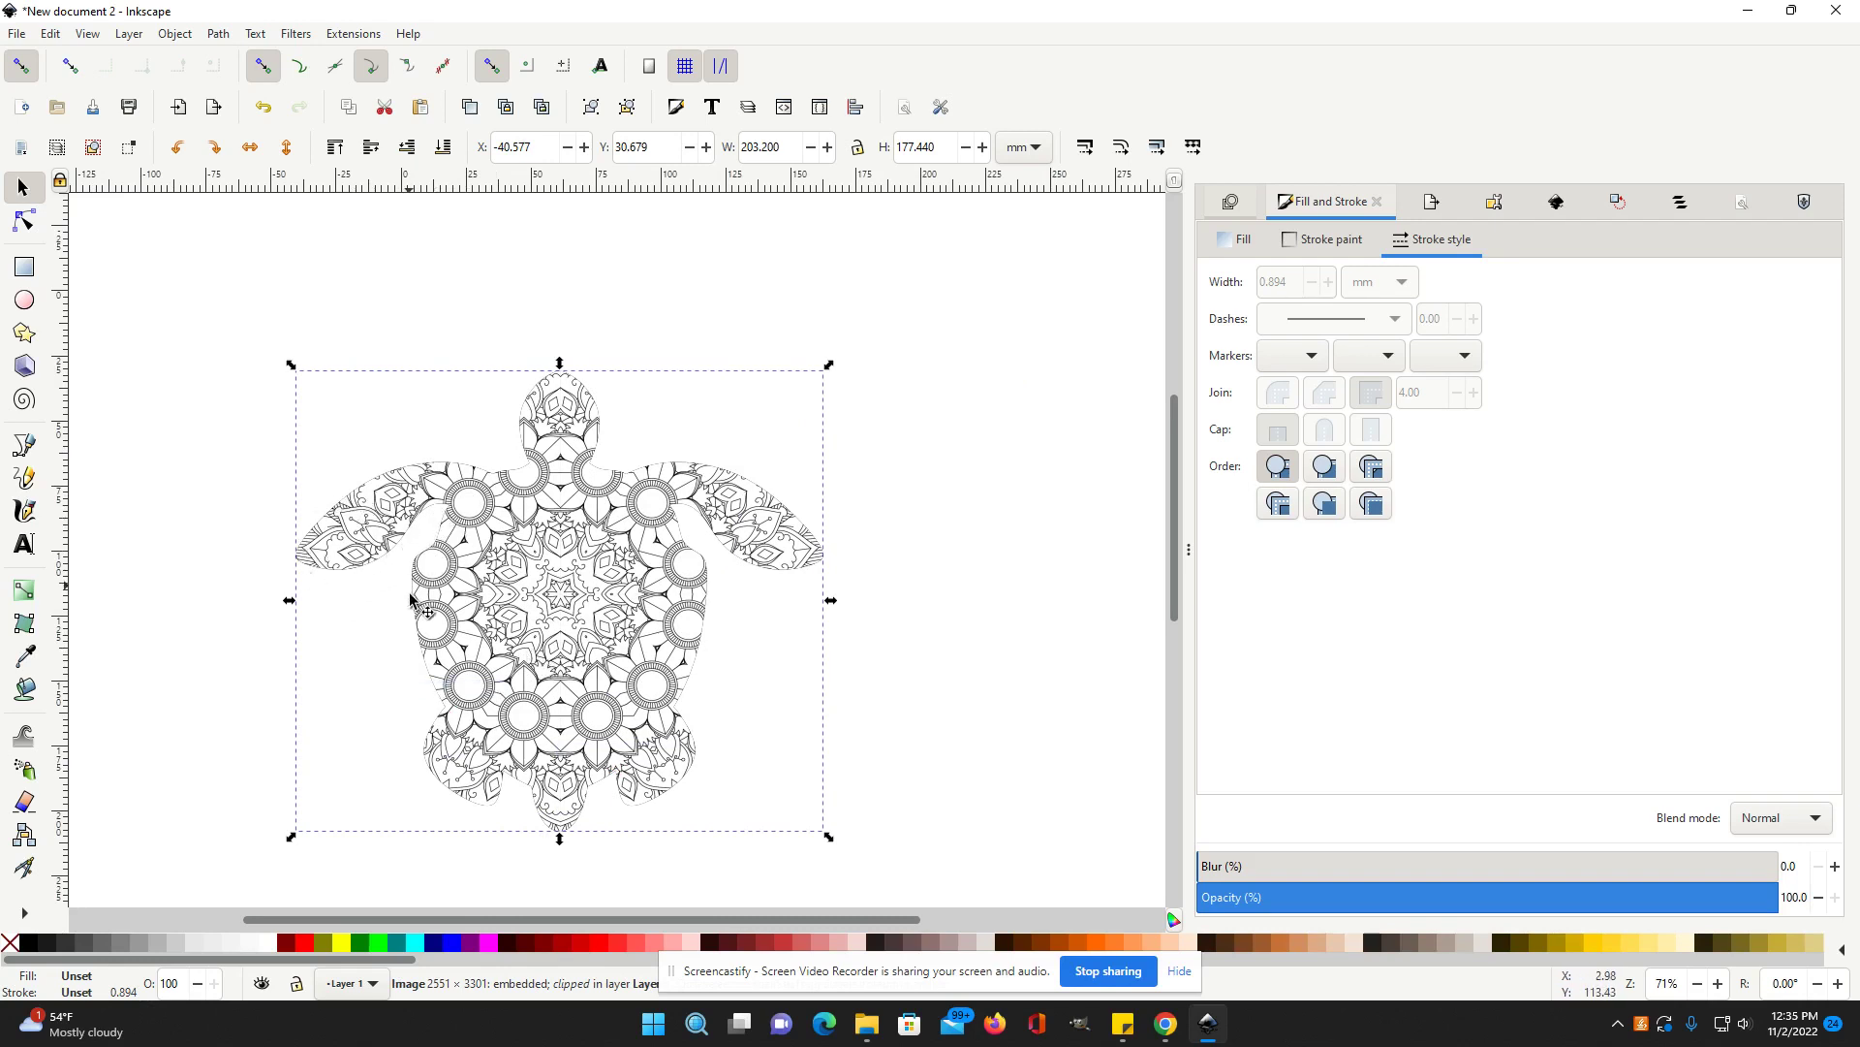
pyautogui.click(957, 719)
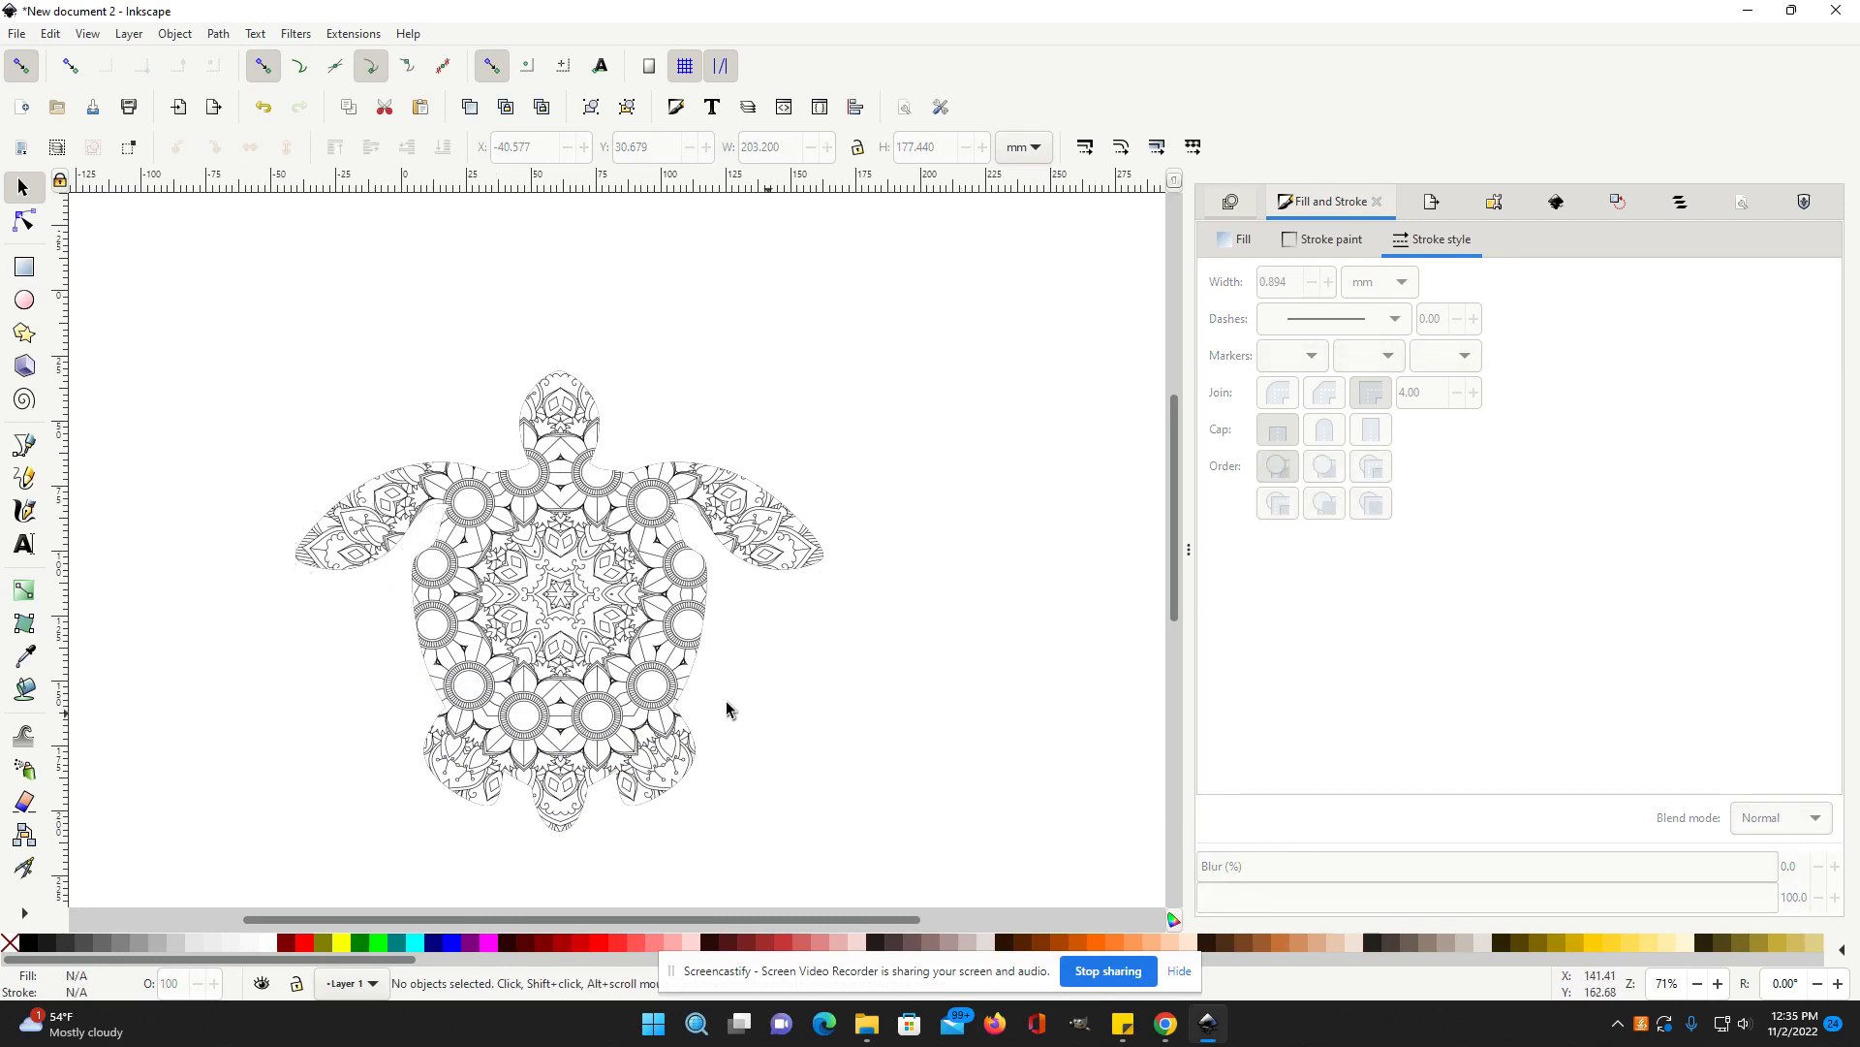
pyautogui.click(610, 652)
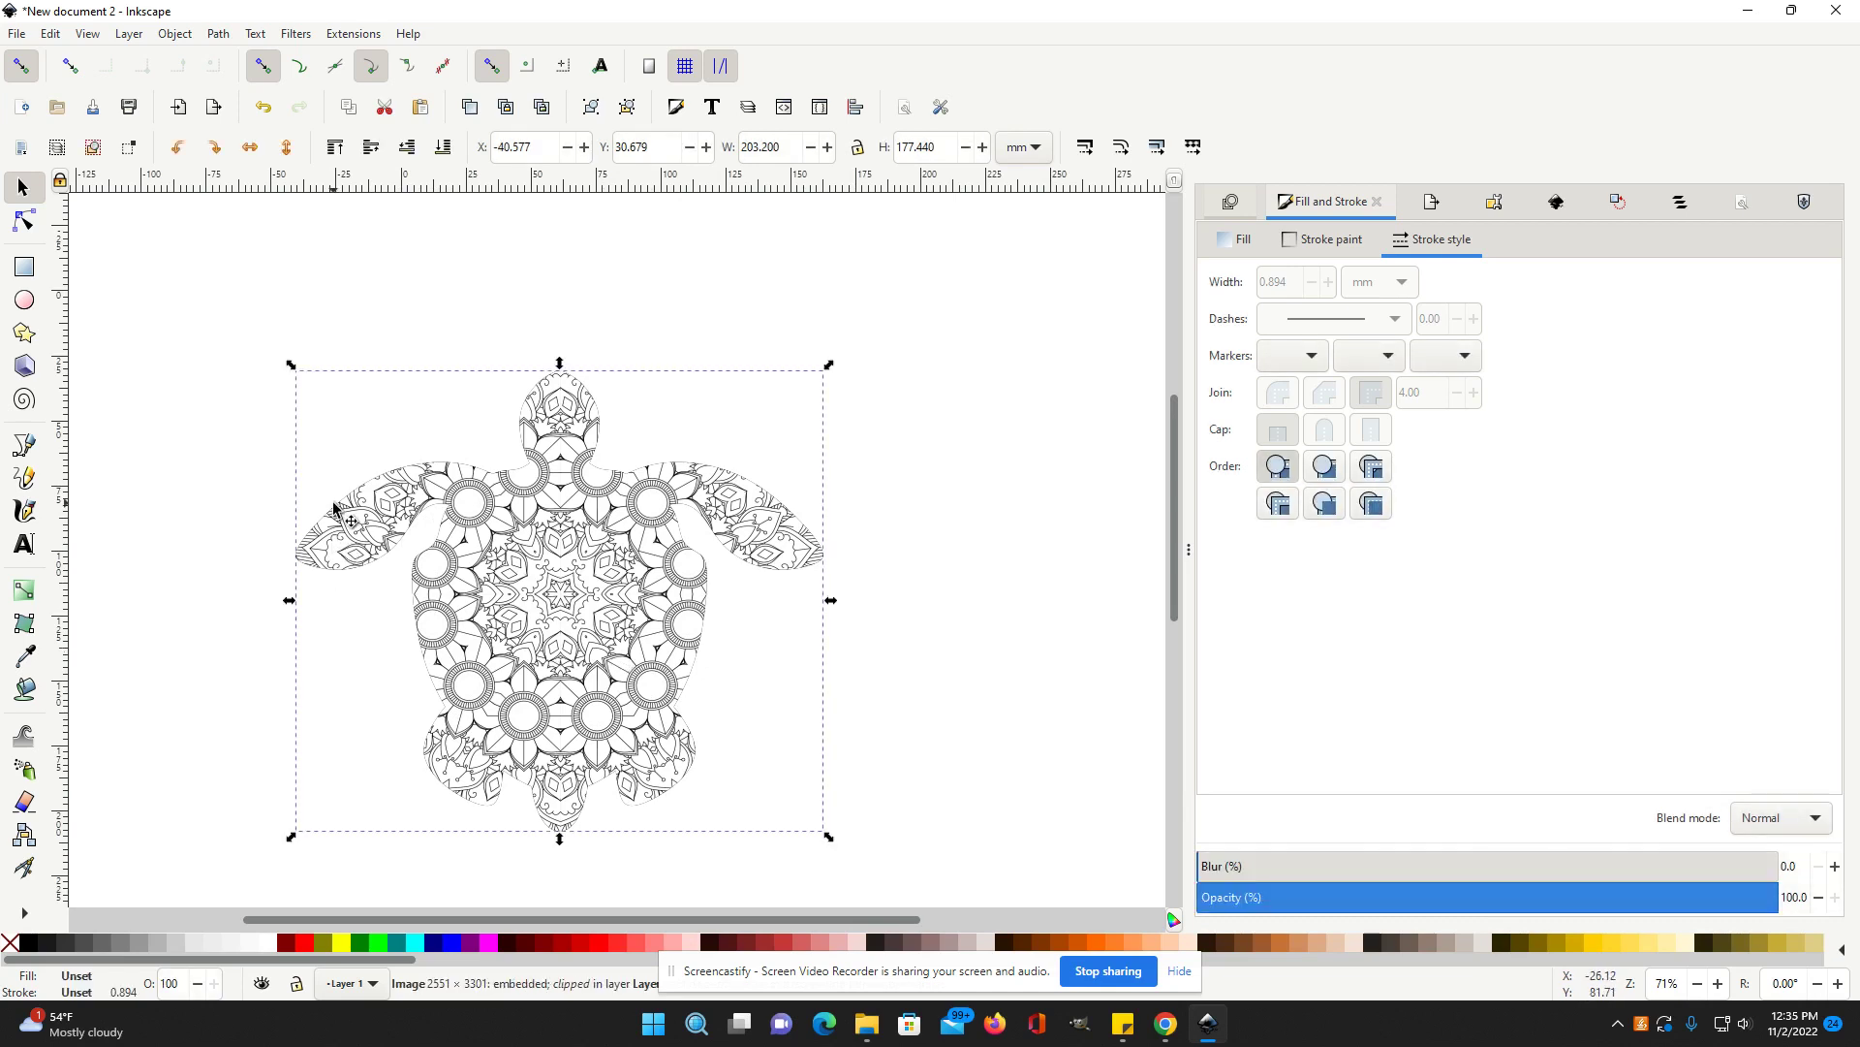
pyautogui.click(945, 688)
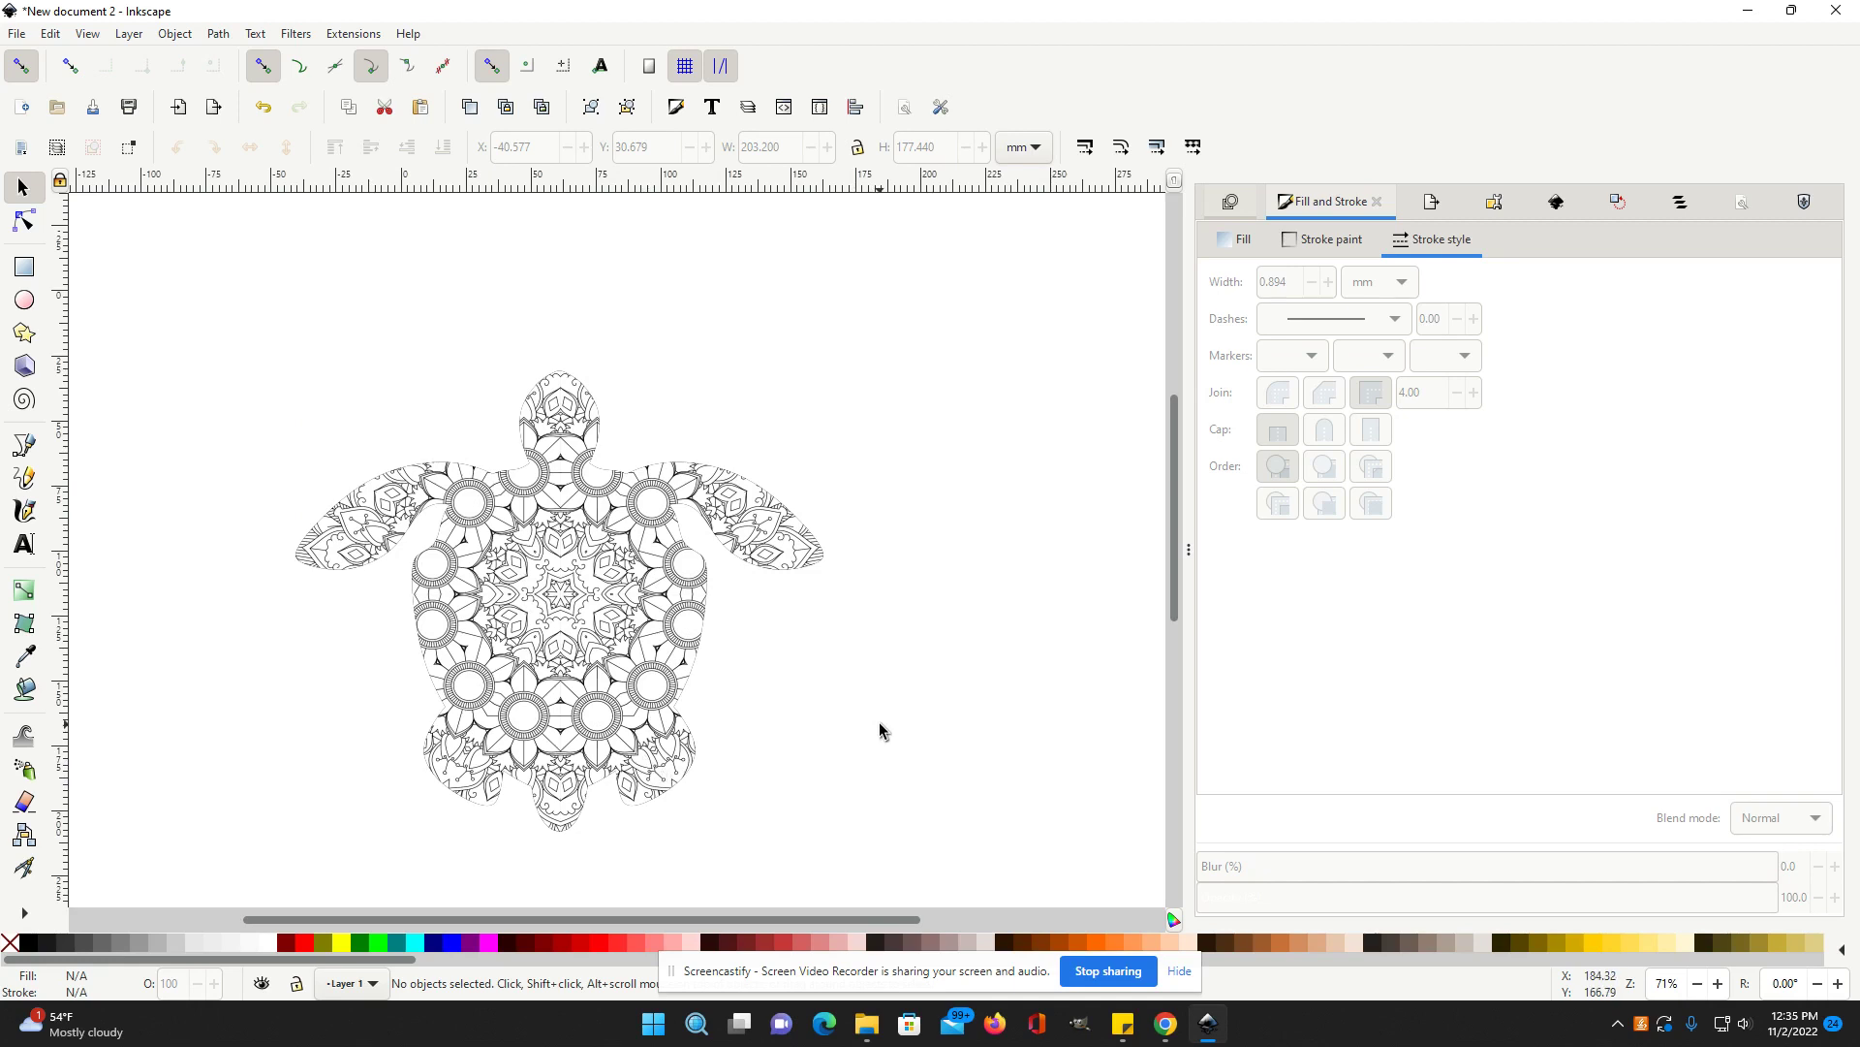
pyautogui.press('-')
pyautogui.click(17, 33)
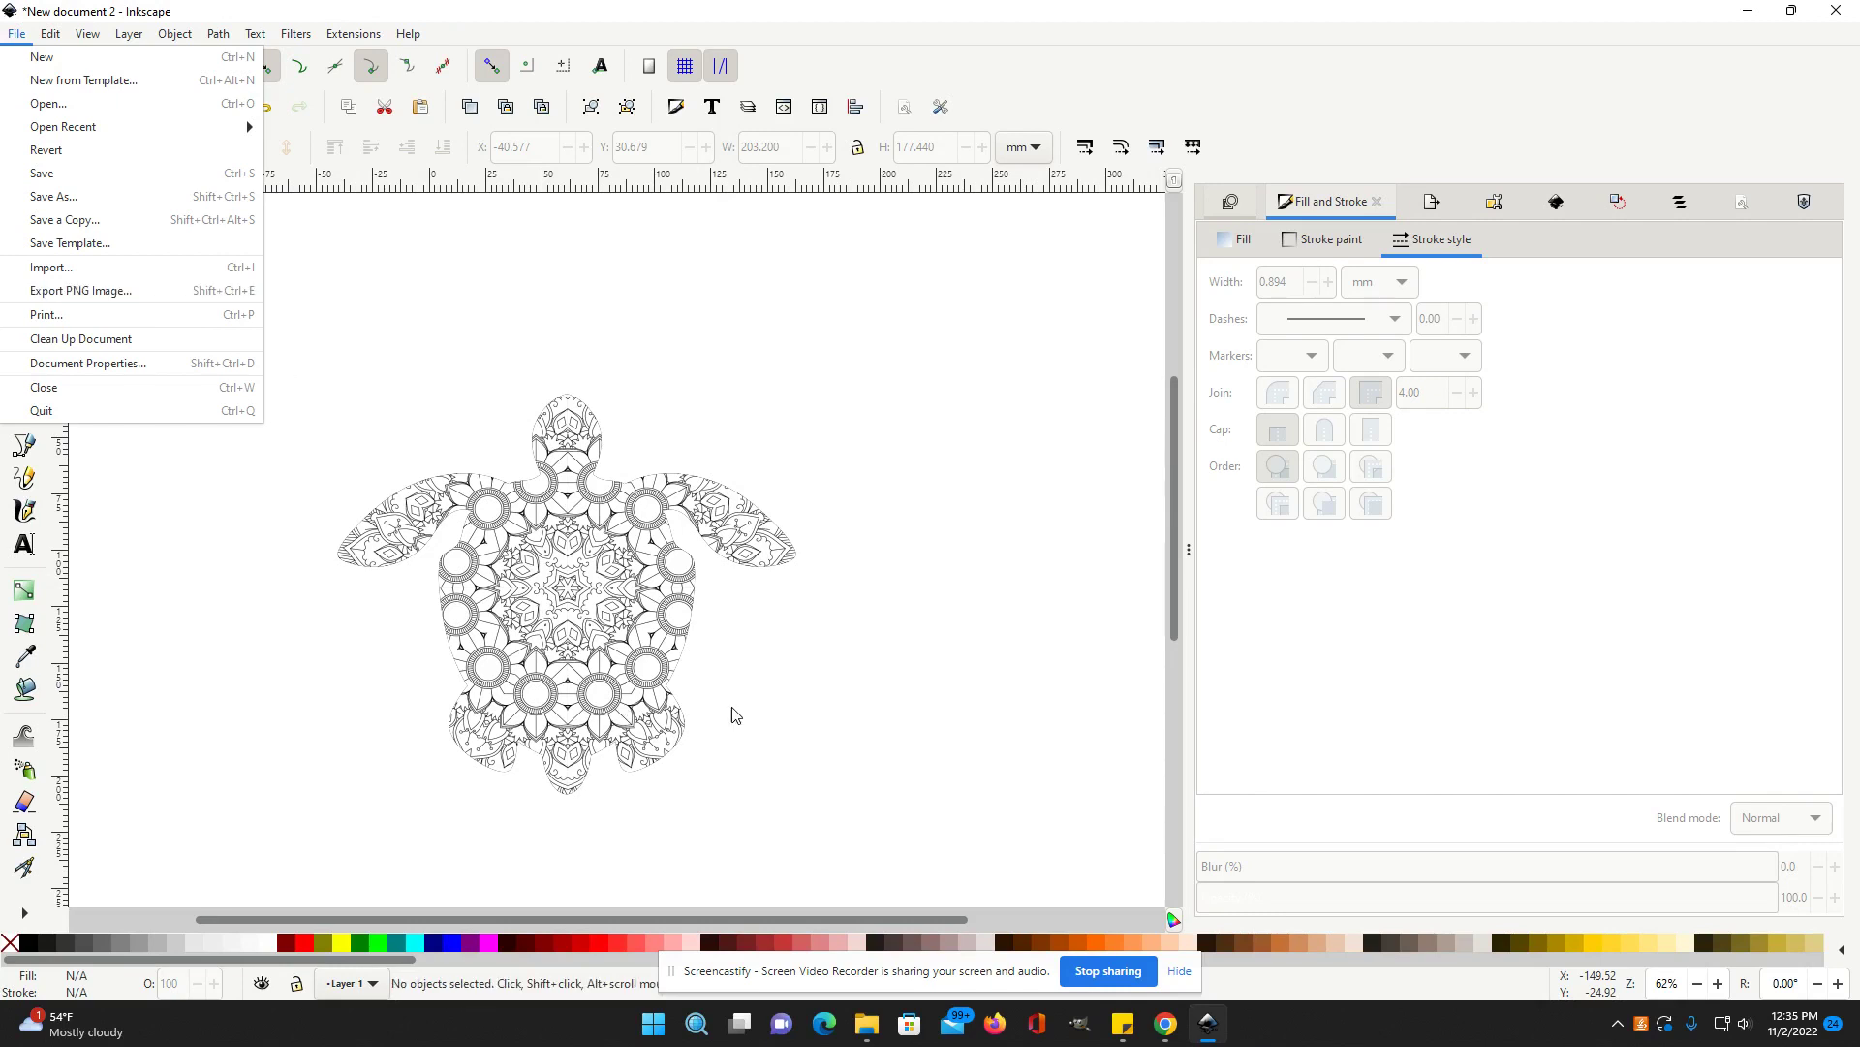
pyautogui.click(899, 669)
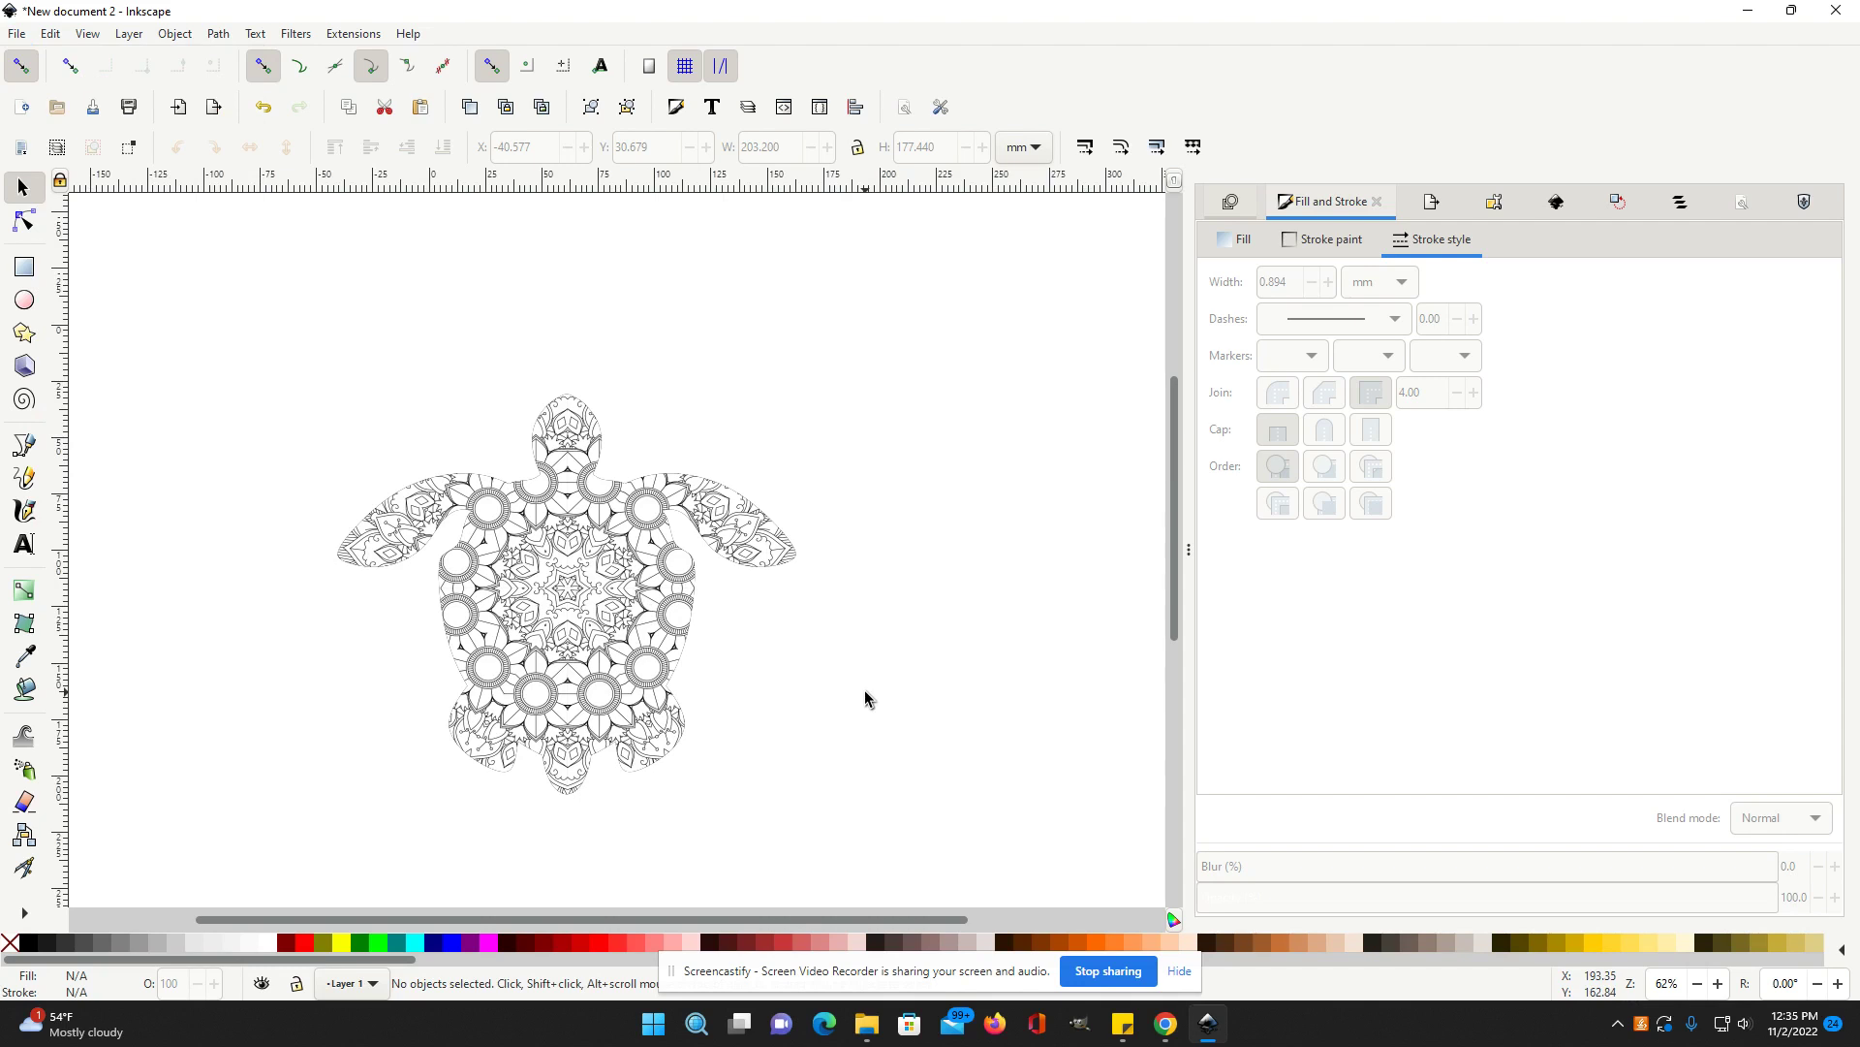
# - Delete the mandala-filled turtle above the black silhouette and import a mandala PNG as an embedded image
pyautogui.click(552, 556)
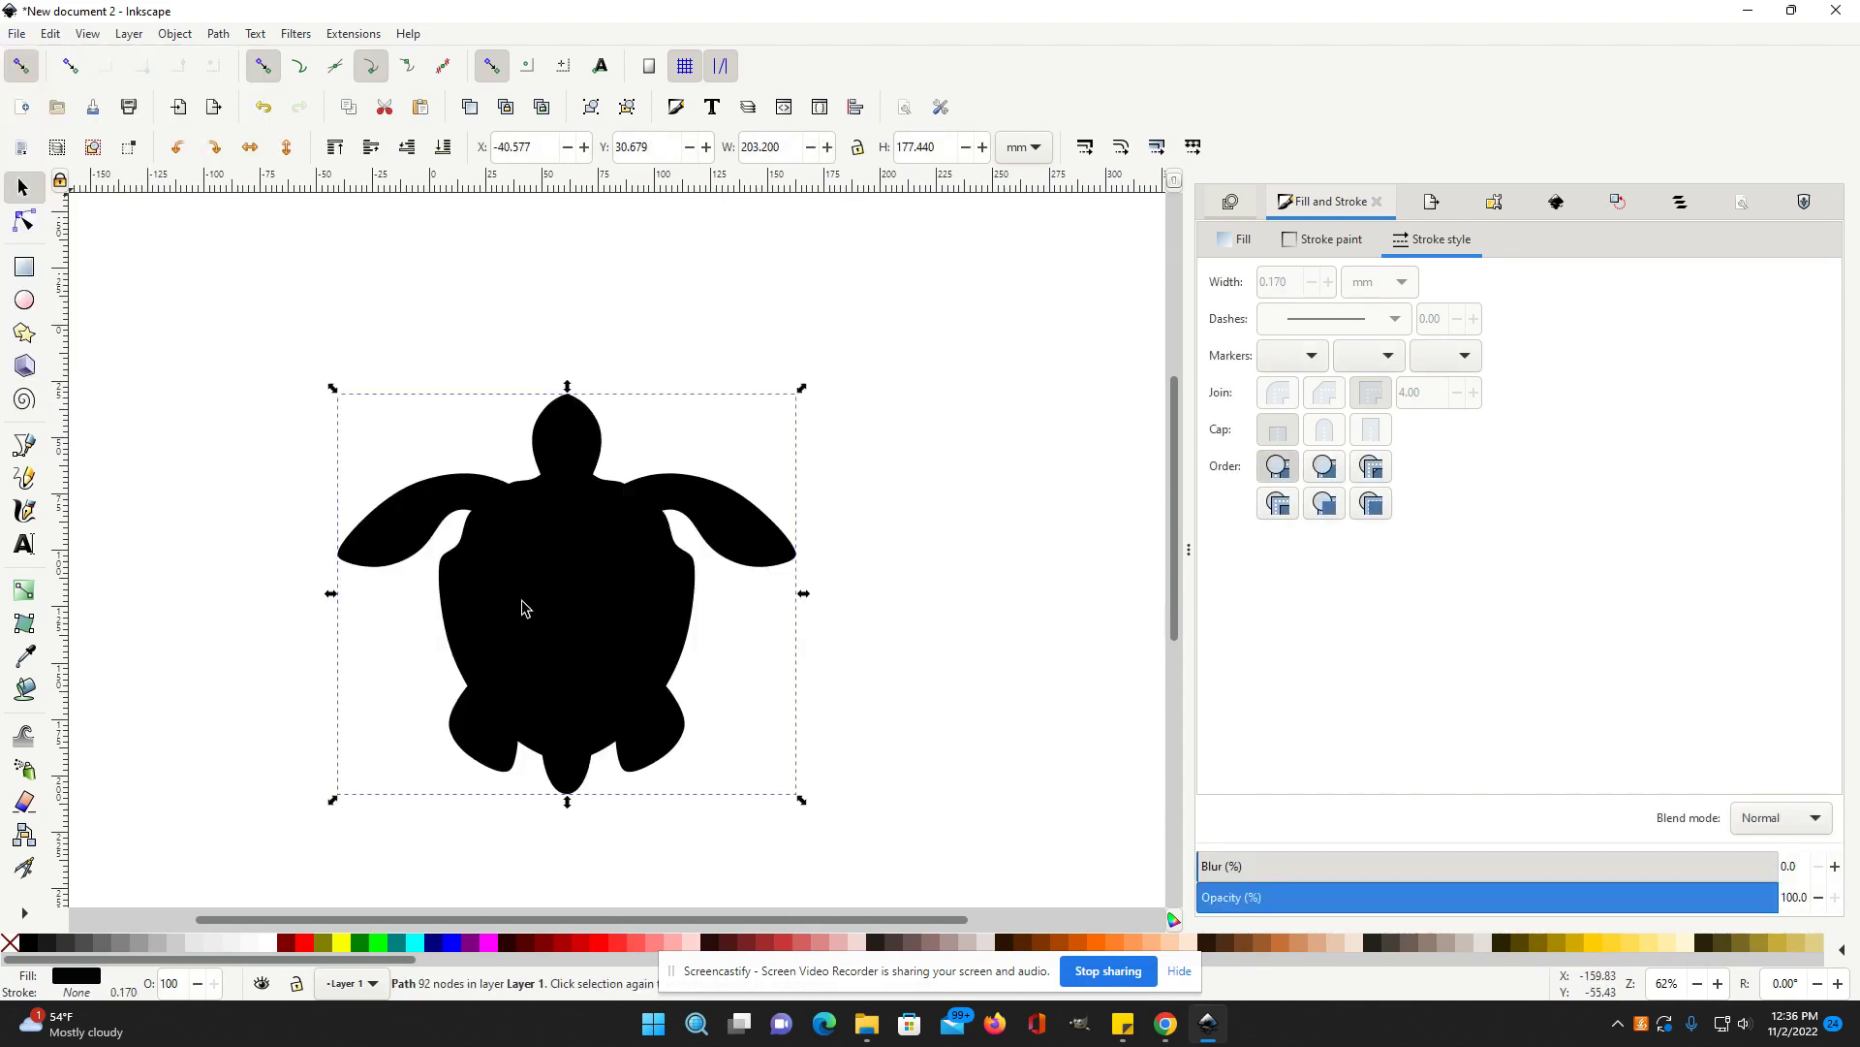
pyautogui.click(18, 35)
pyautogui.click(85, 275)
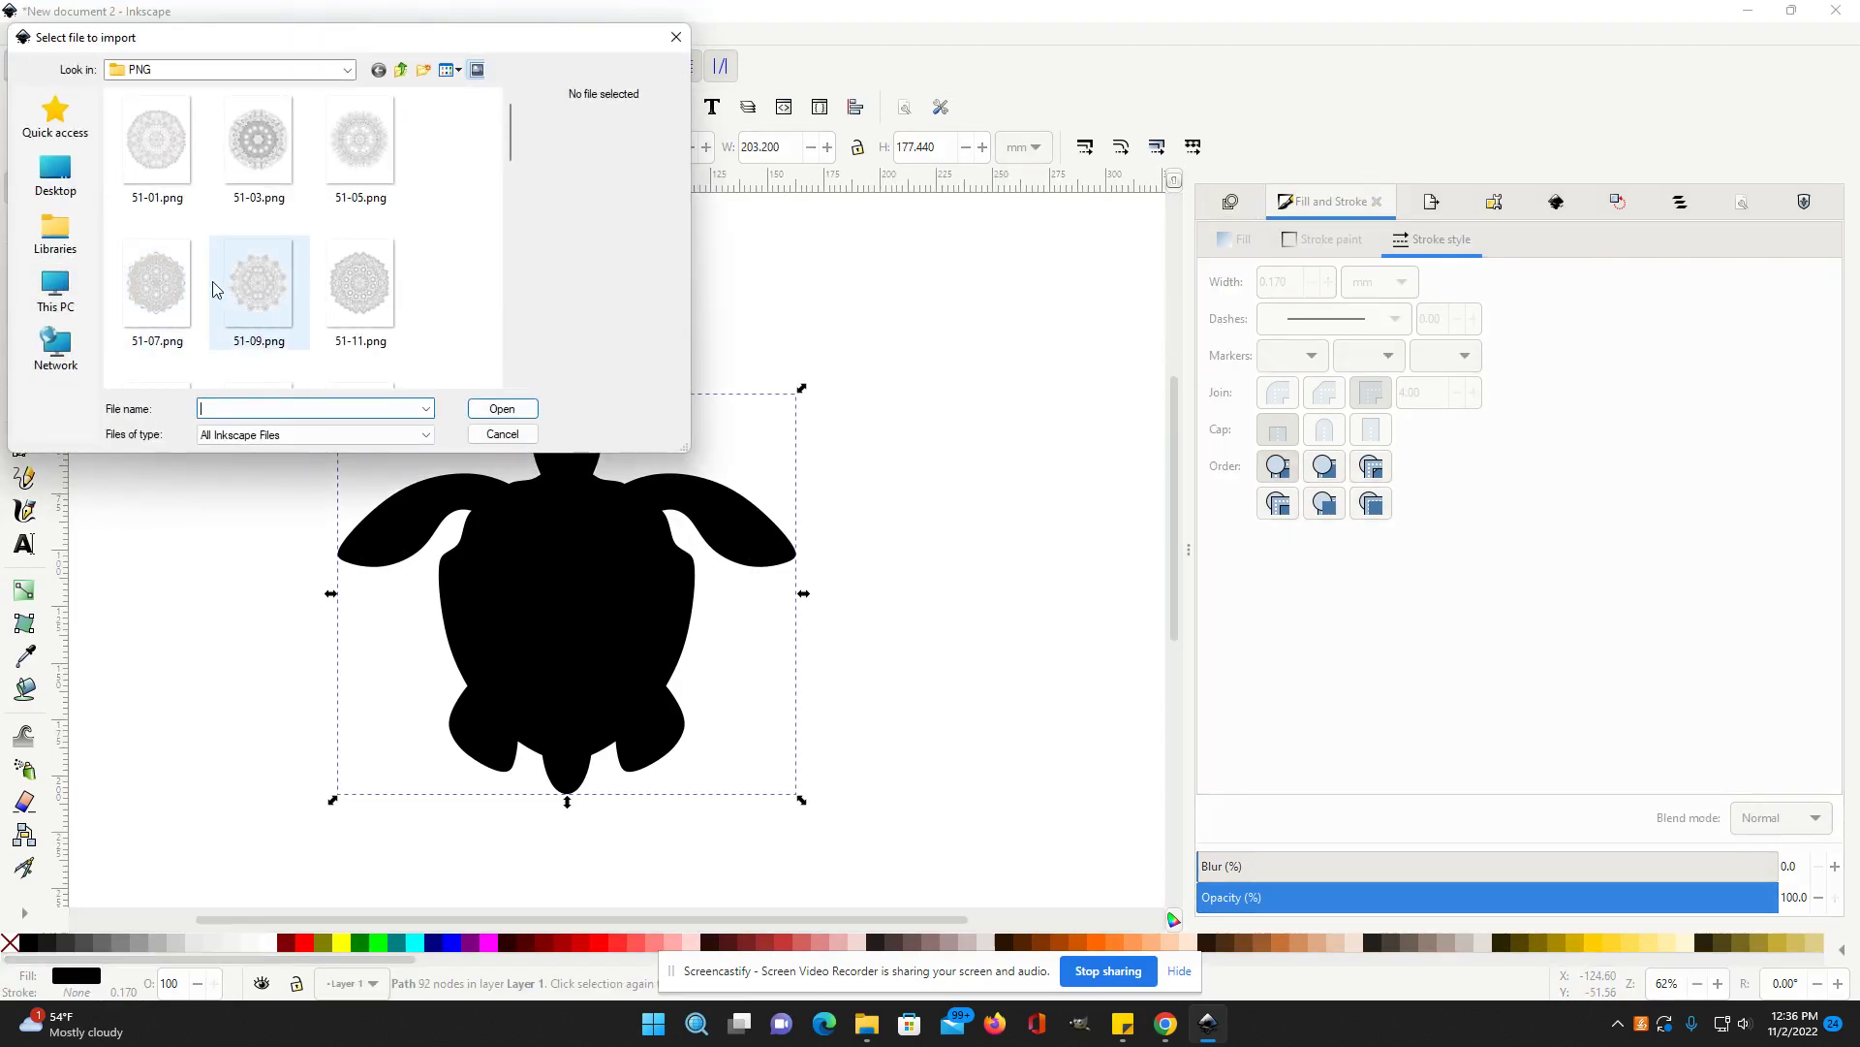
pyautogui.doubleClick(157, 291)
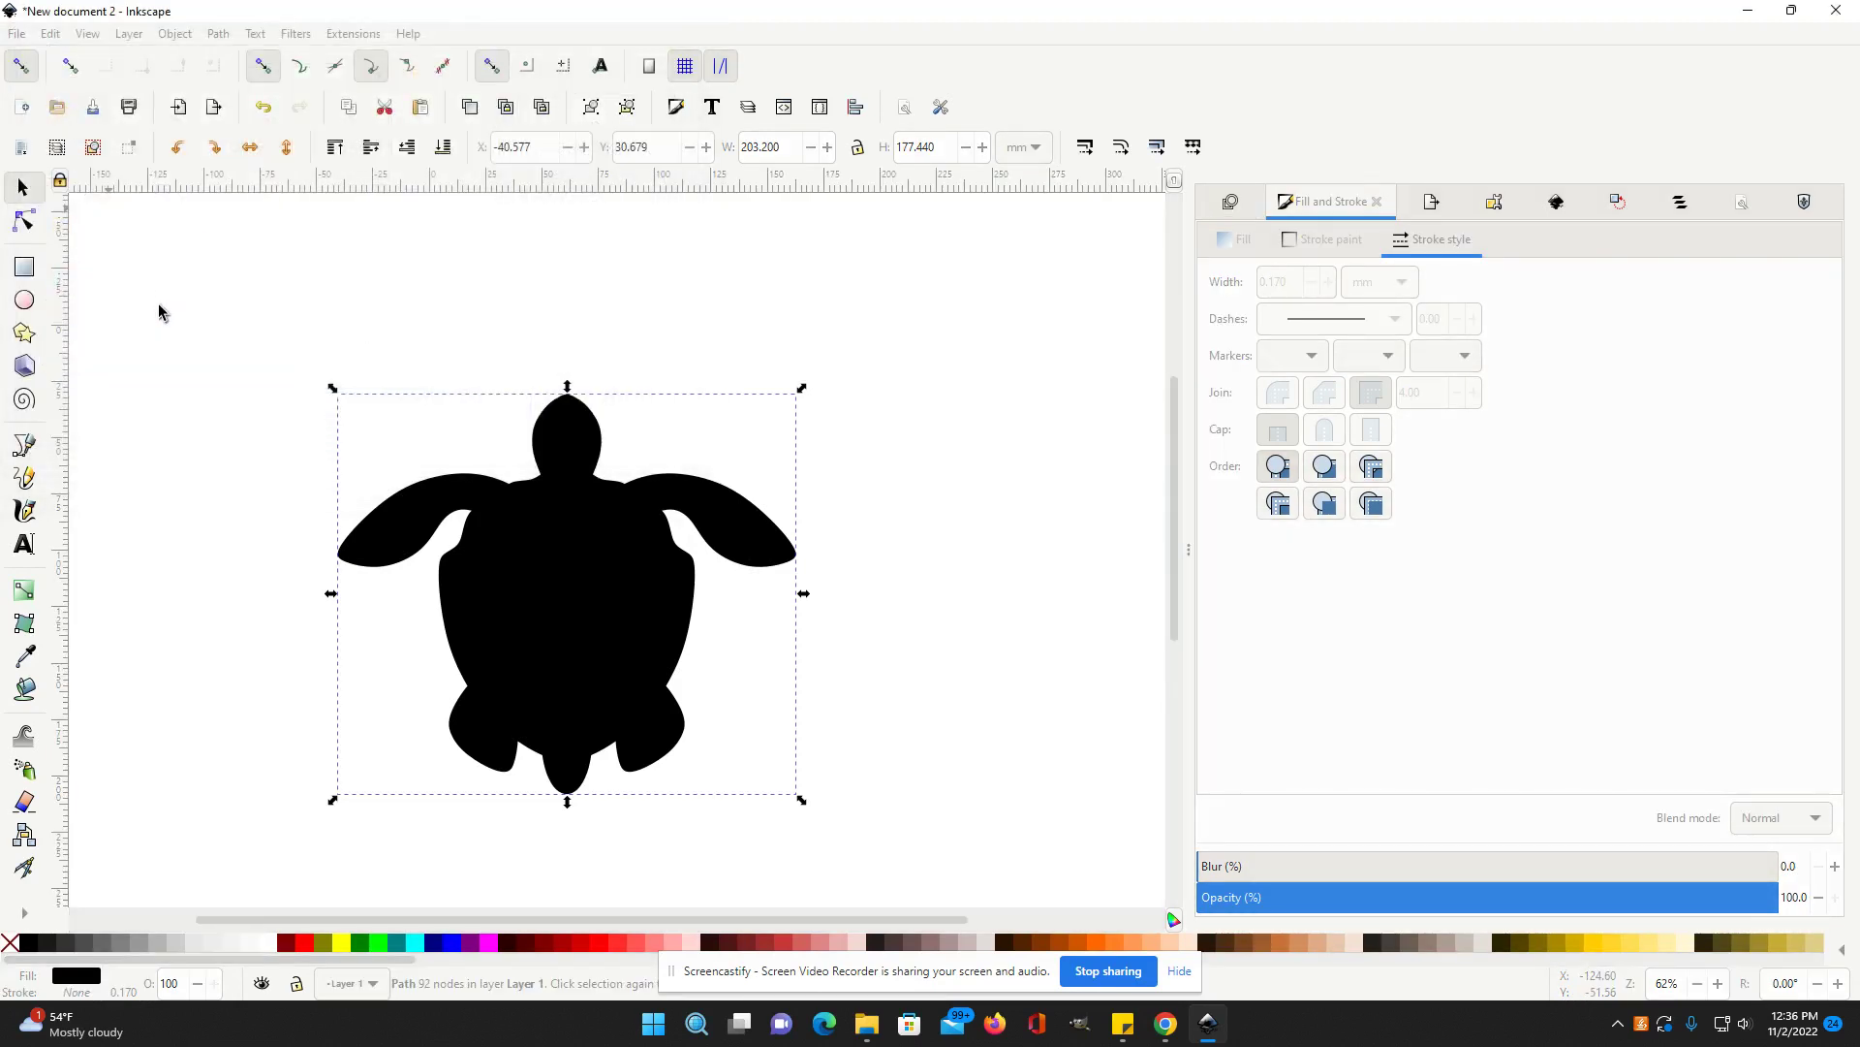
pyautogui.click(495, 462)
# - Move the new mandala over the black turtle and enlarge it to cover the silhouette
pyautogui.moveTo(400, 447); pyautogui.dragTo(602, 681)
pyautogui.moveTo(764, 282); pyautogui.dragTo(866, 230)
pyautogui.moveTo(737, 541); pyautogui.dragTo(738, 548)
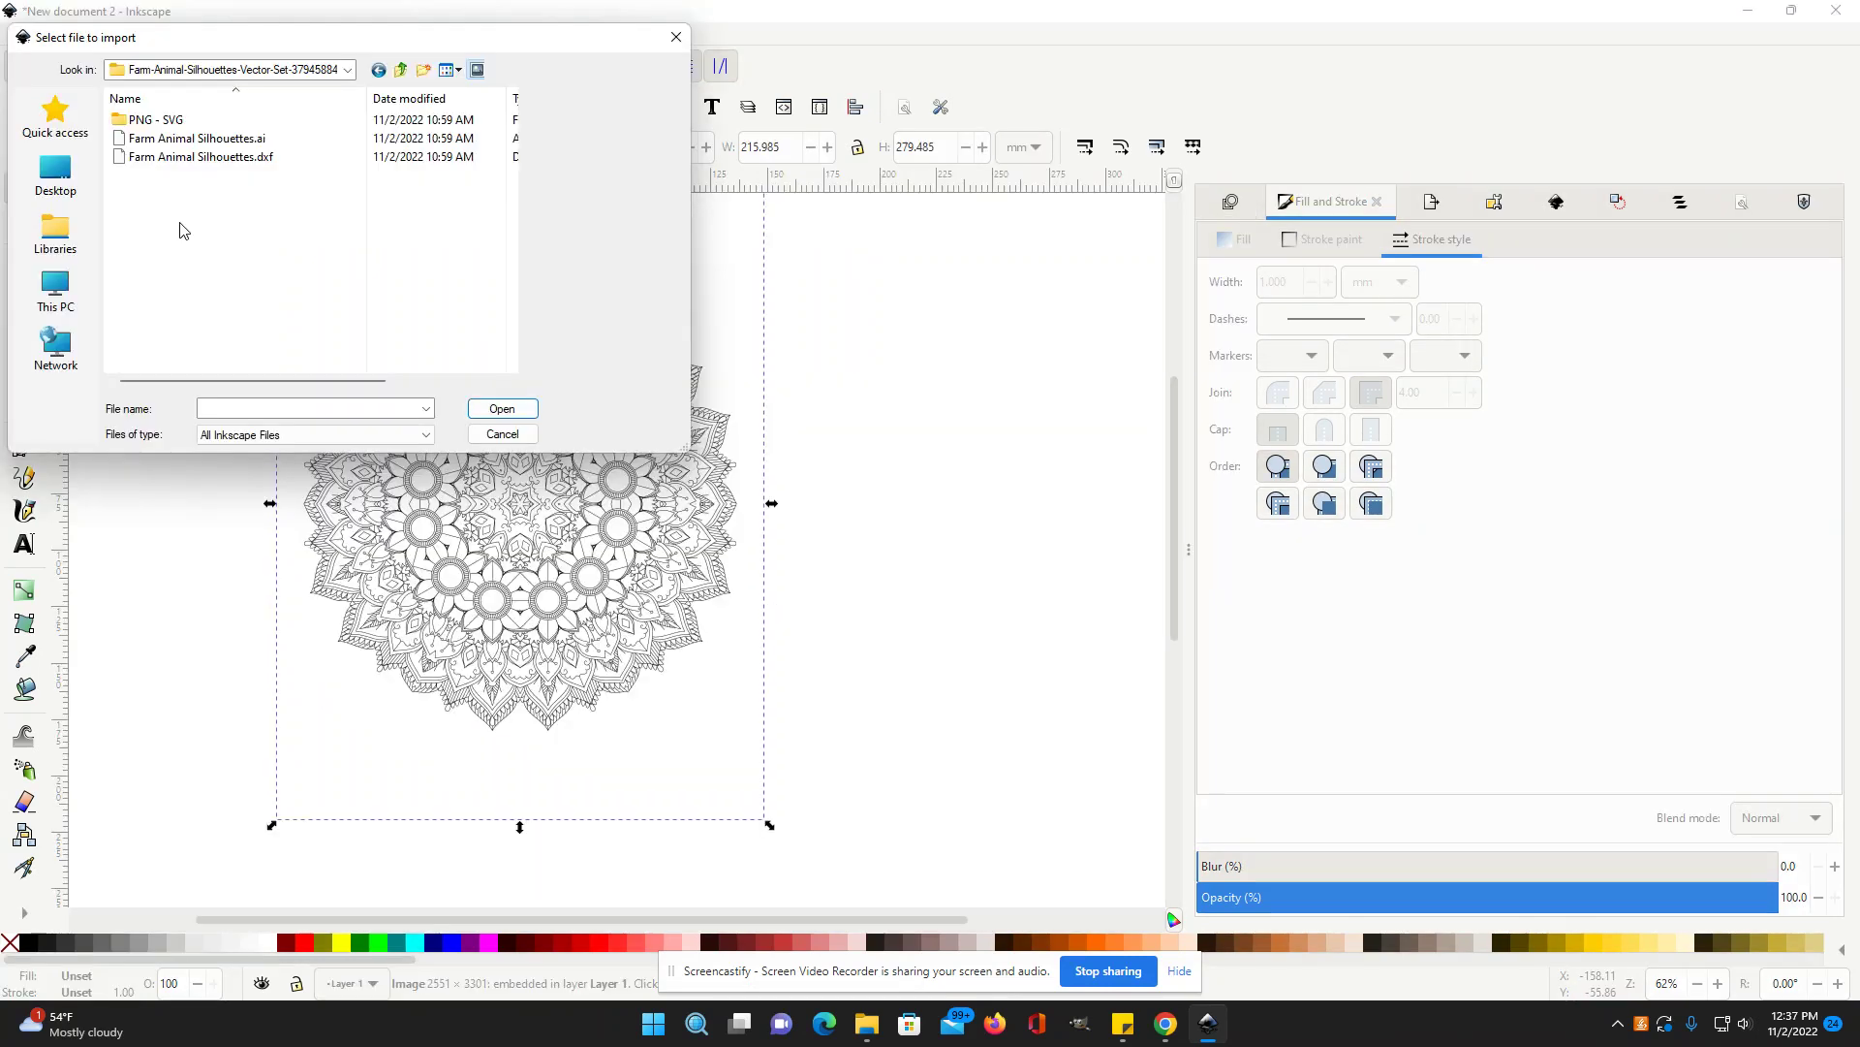
# - Import Farm Animal Silhouettes - Black (5).png from the PNG - SVG folder as an embedded image
pyautogui.doubleClick(192, 123)
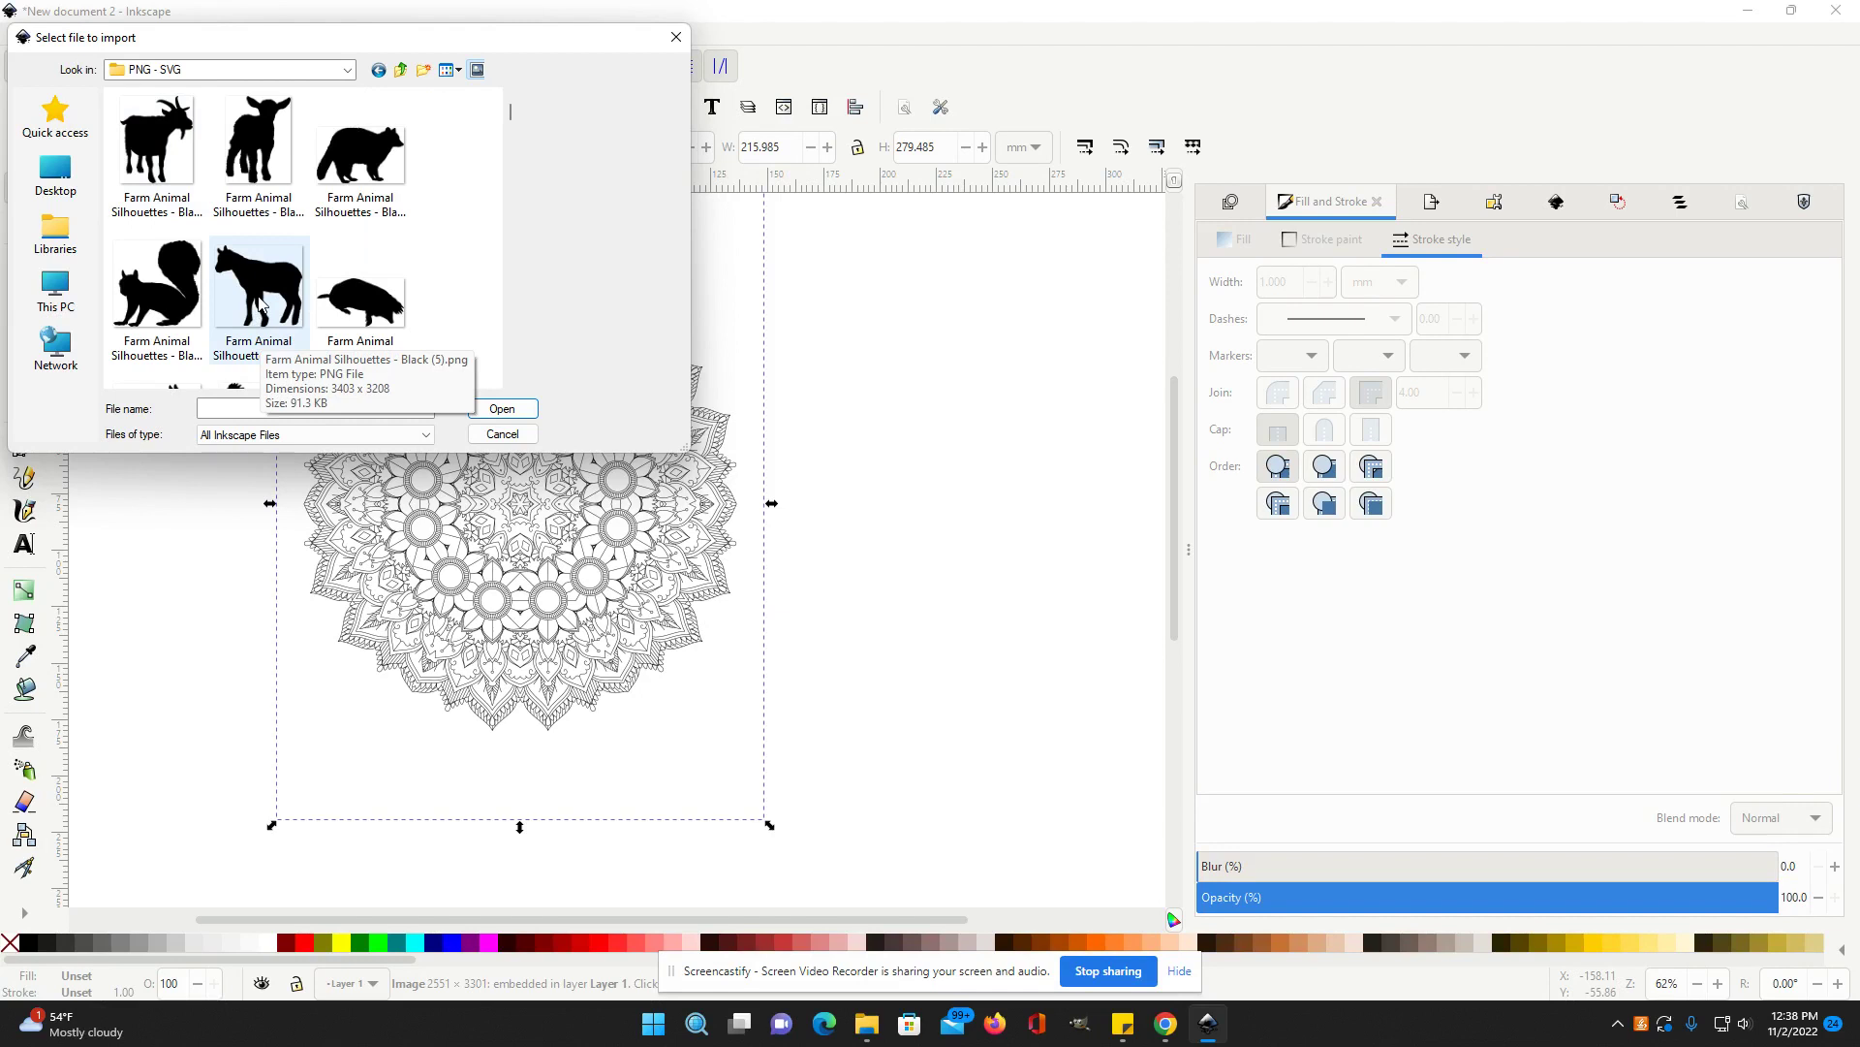
pyautogui.doubleClick(258, 303)
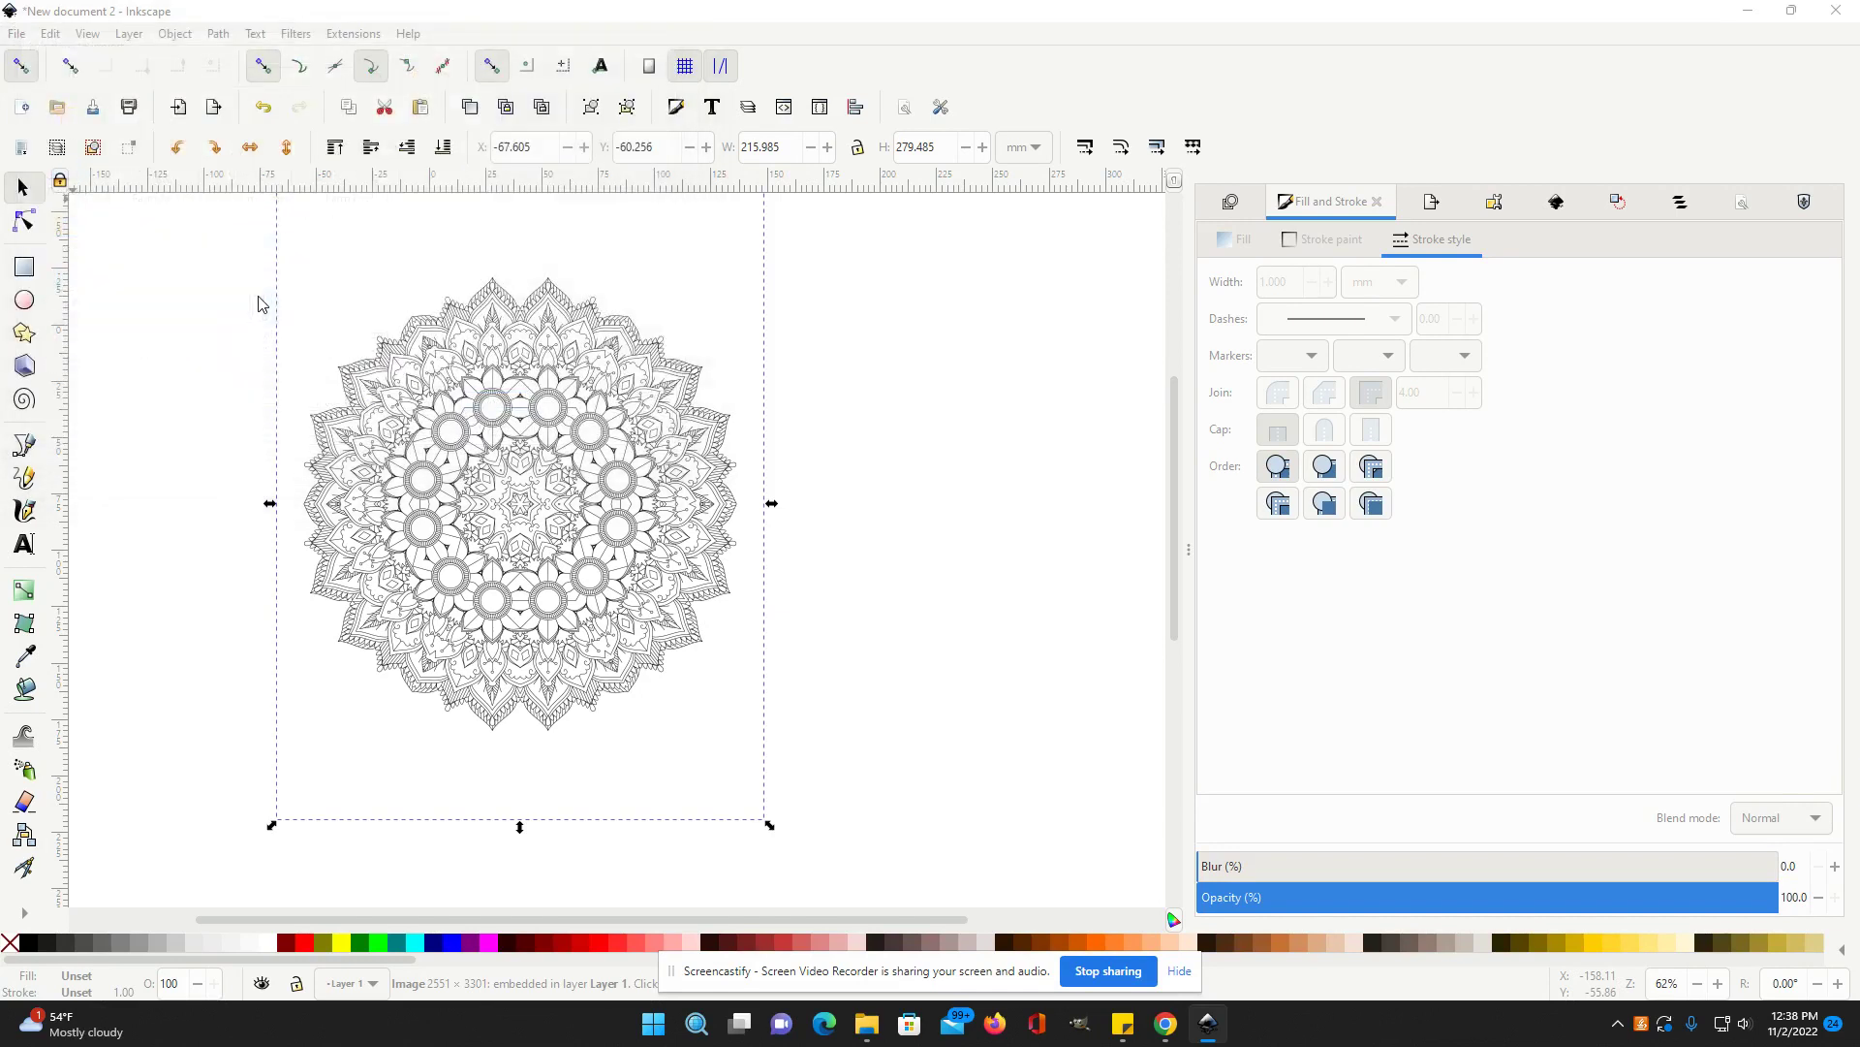
pyautogui.click(318, 282)
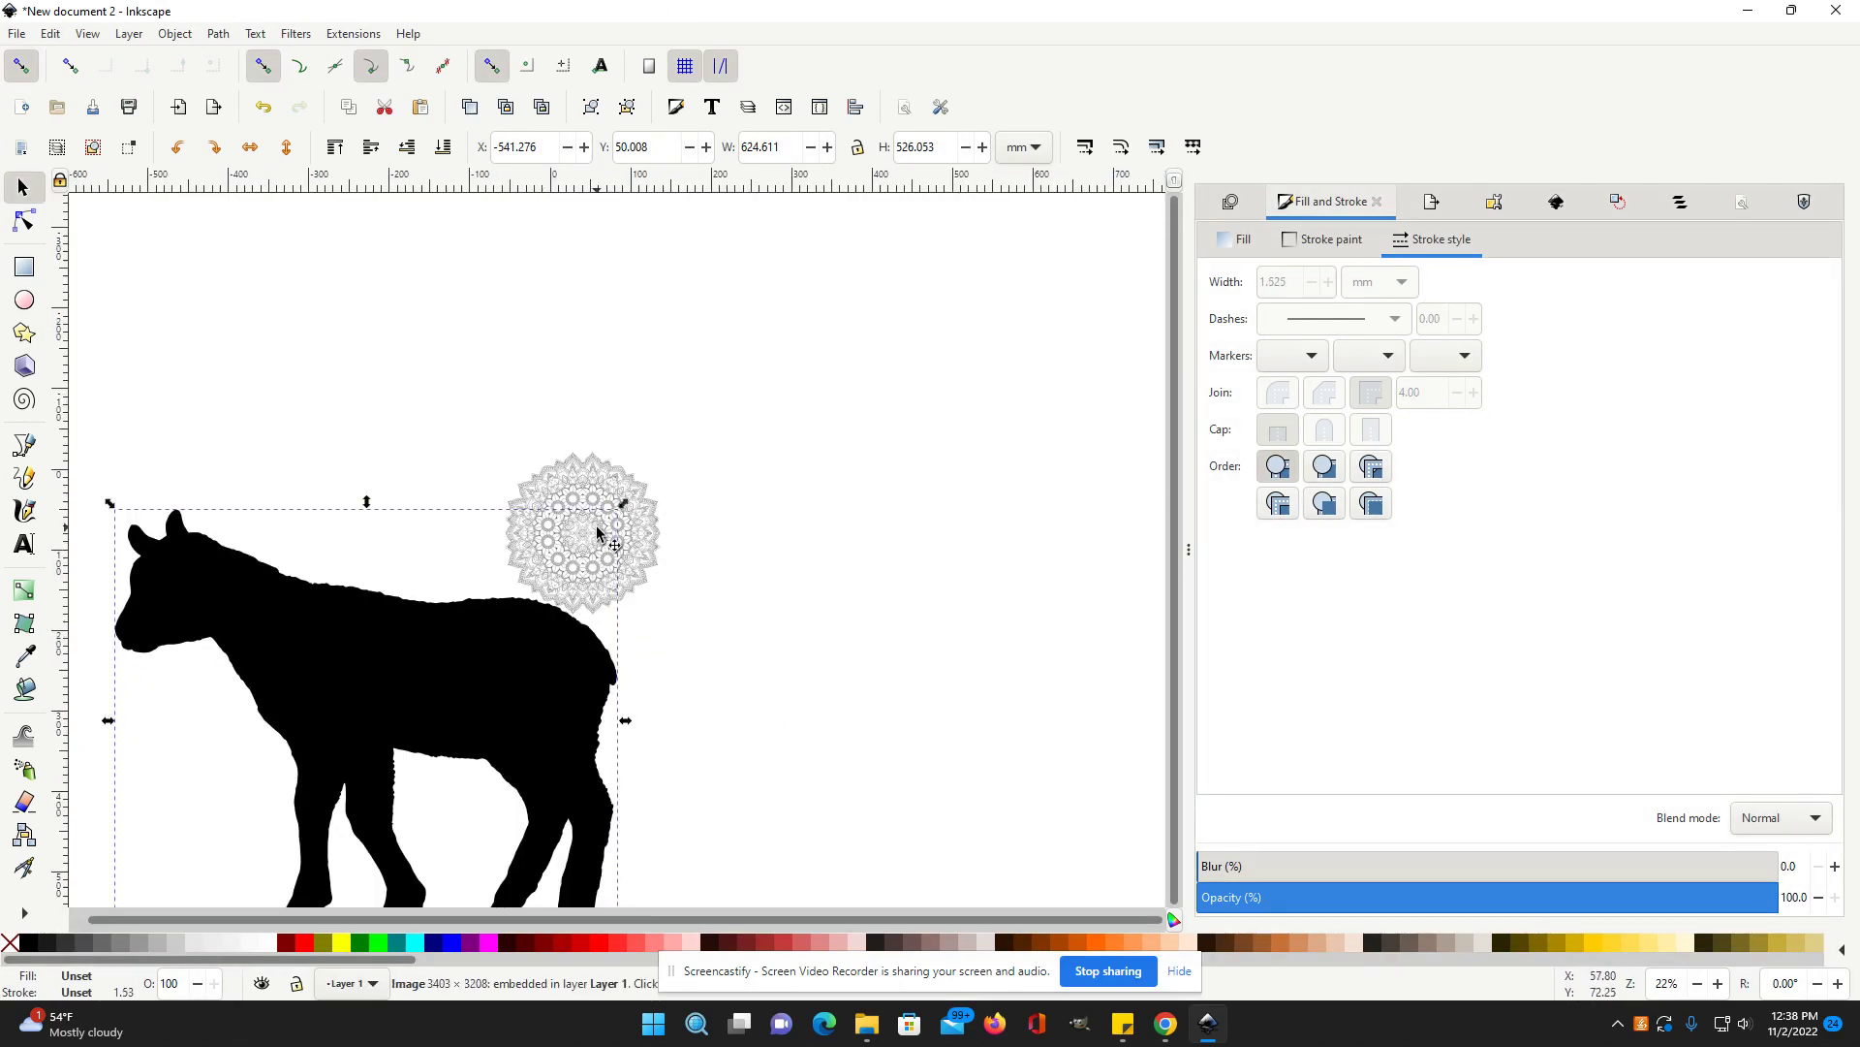
# - Enlarge the mandala to about 586 × 625 mm and place the farm animal silhouette, about 431 × 294 mm, centered over it
pyautogui.moveTo(623, 504); pyautogui.dragTo(686, 472)
pyautogui.moveTo(563, 594); pyautogui.dragTo(582, 532)
pyautogui.keyDown('alt'); pyautogui.click(461, 468); pyautogui.keyUp('alt')
pyautogui.click(582, 532)
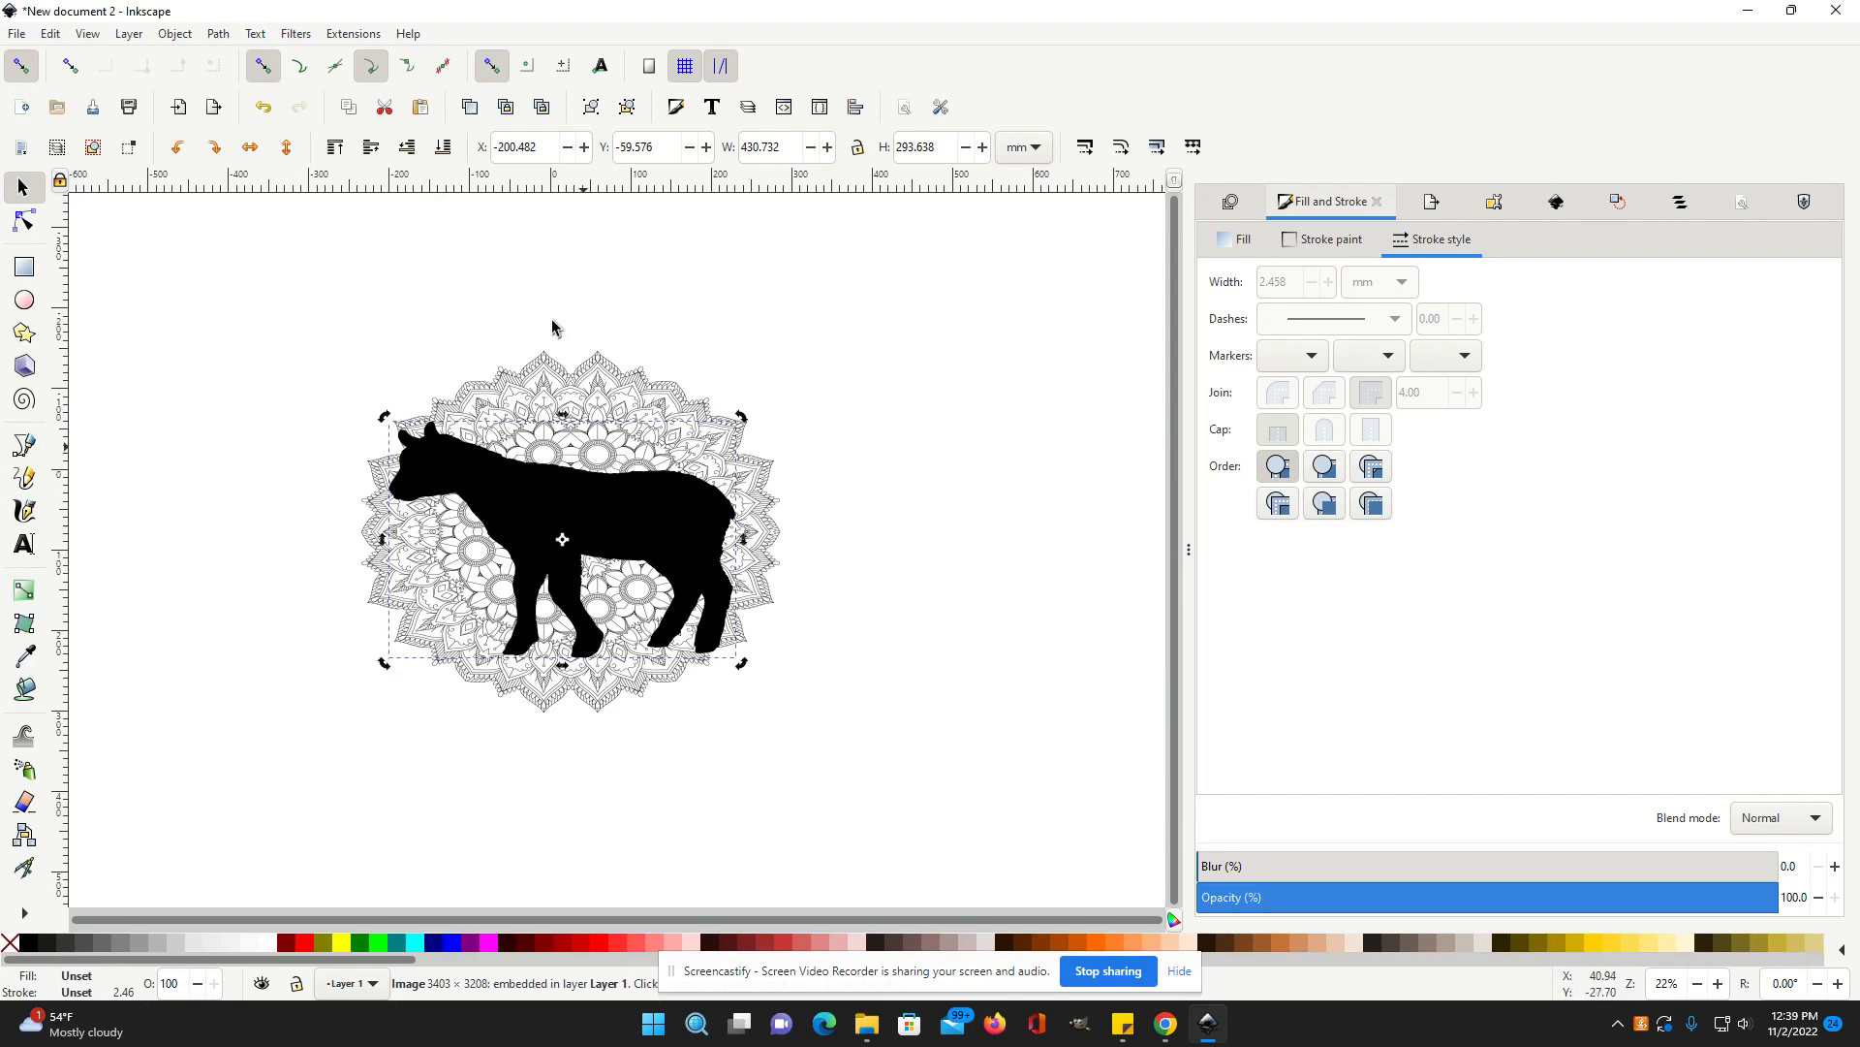
# - Lower the farm animal silhouette to the bottom of the stack and mask it with the mandala
pyautogui.click(443, 147)
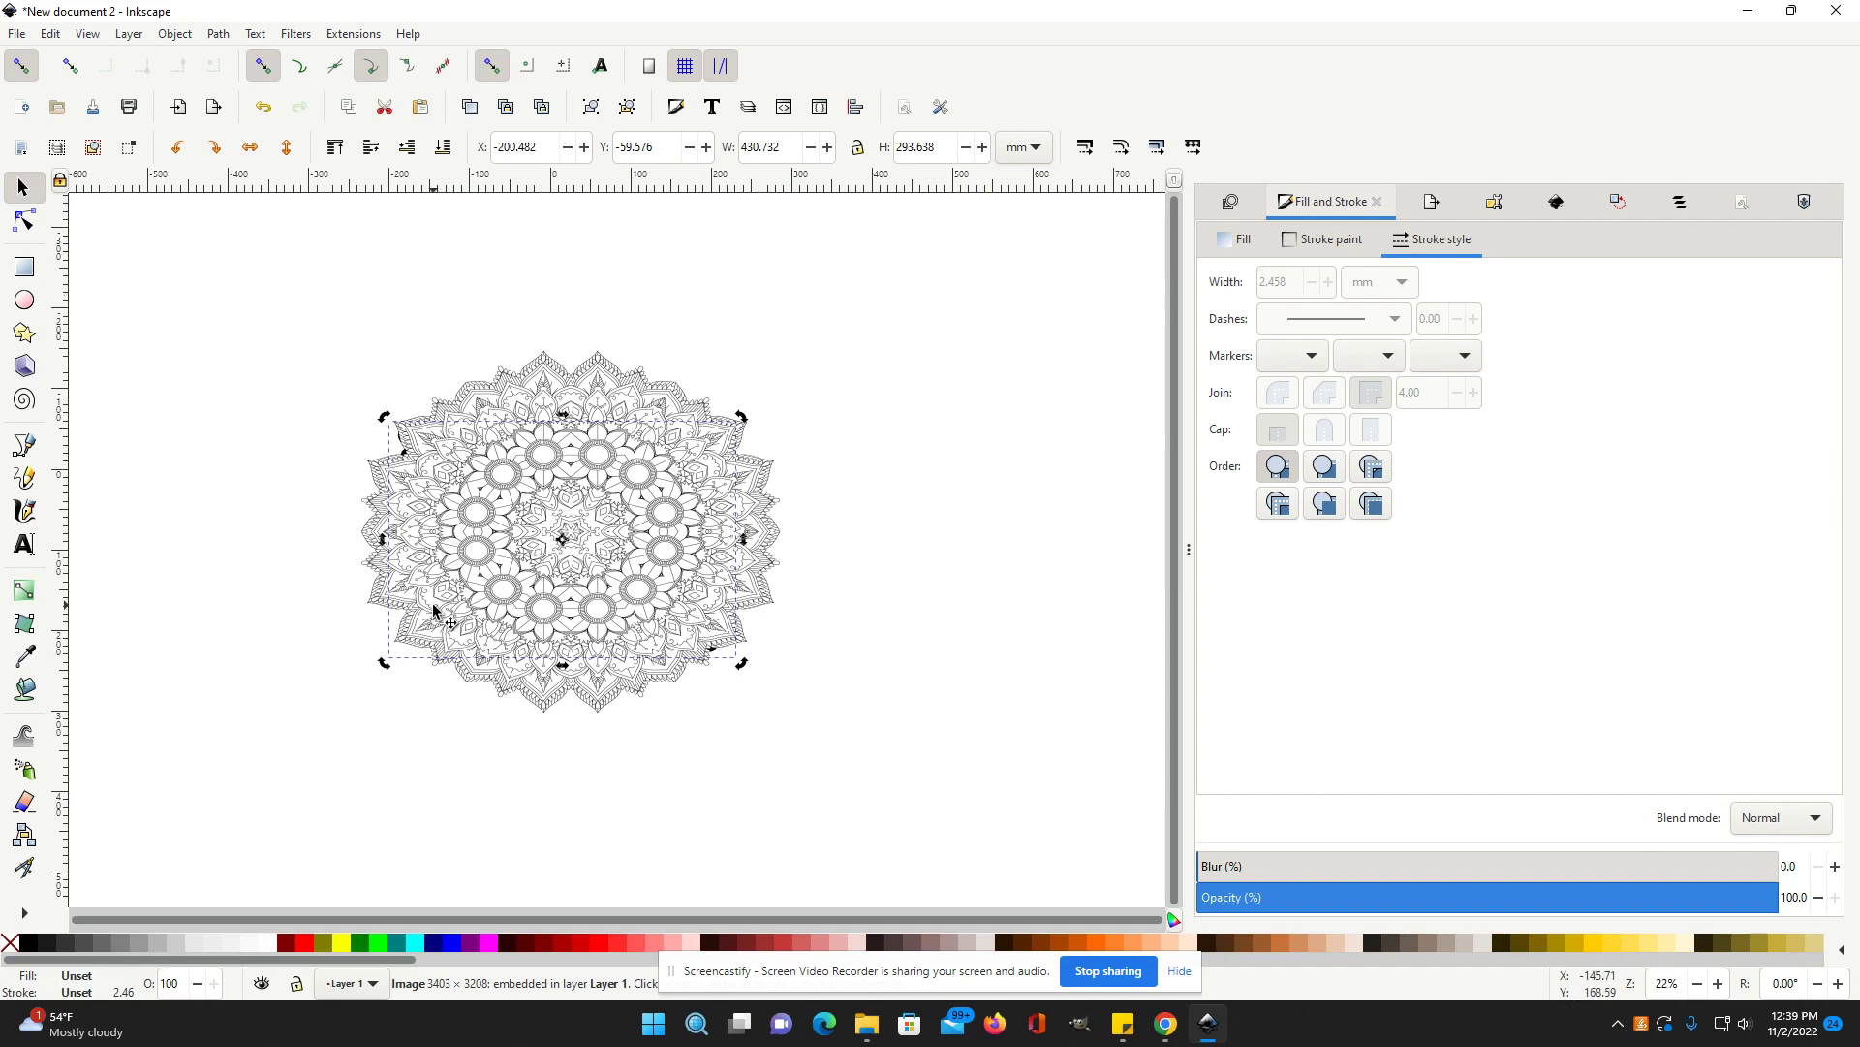
pyautogui.keyDown('shift'); pyautogui.click(542, 354); pyautogui.keyUp('shift')
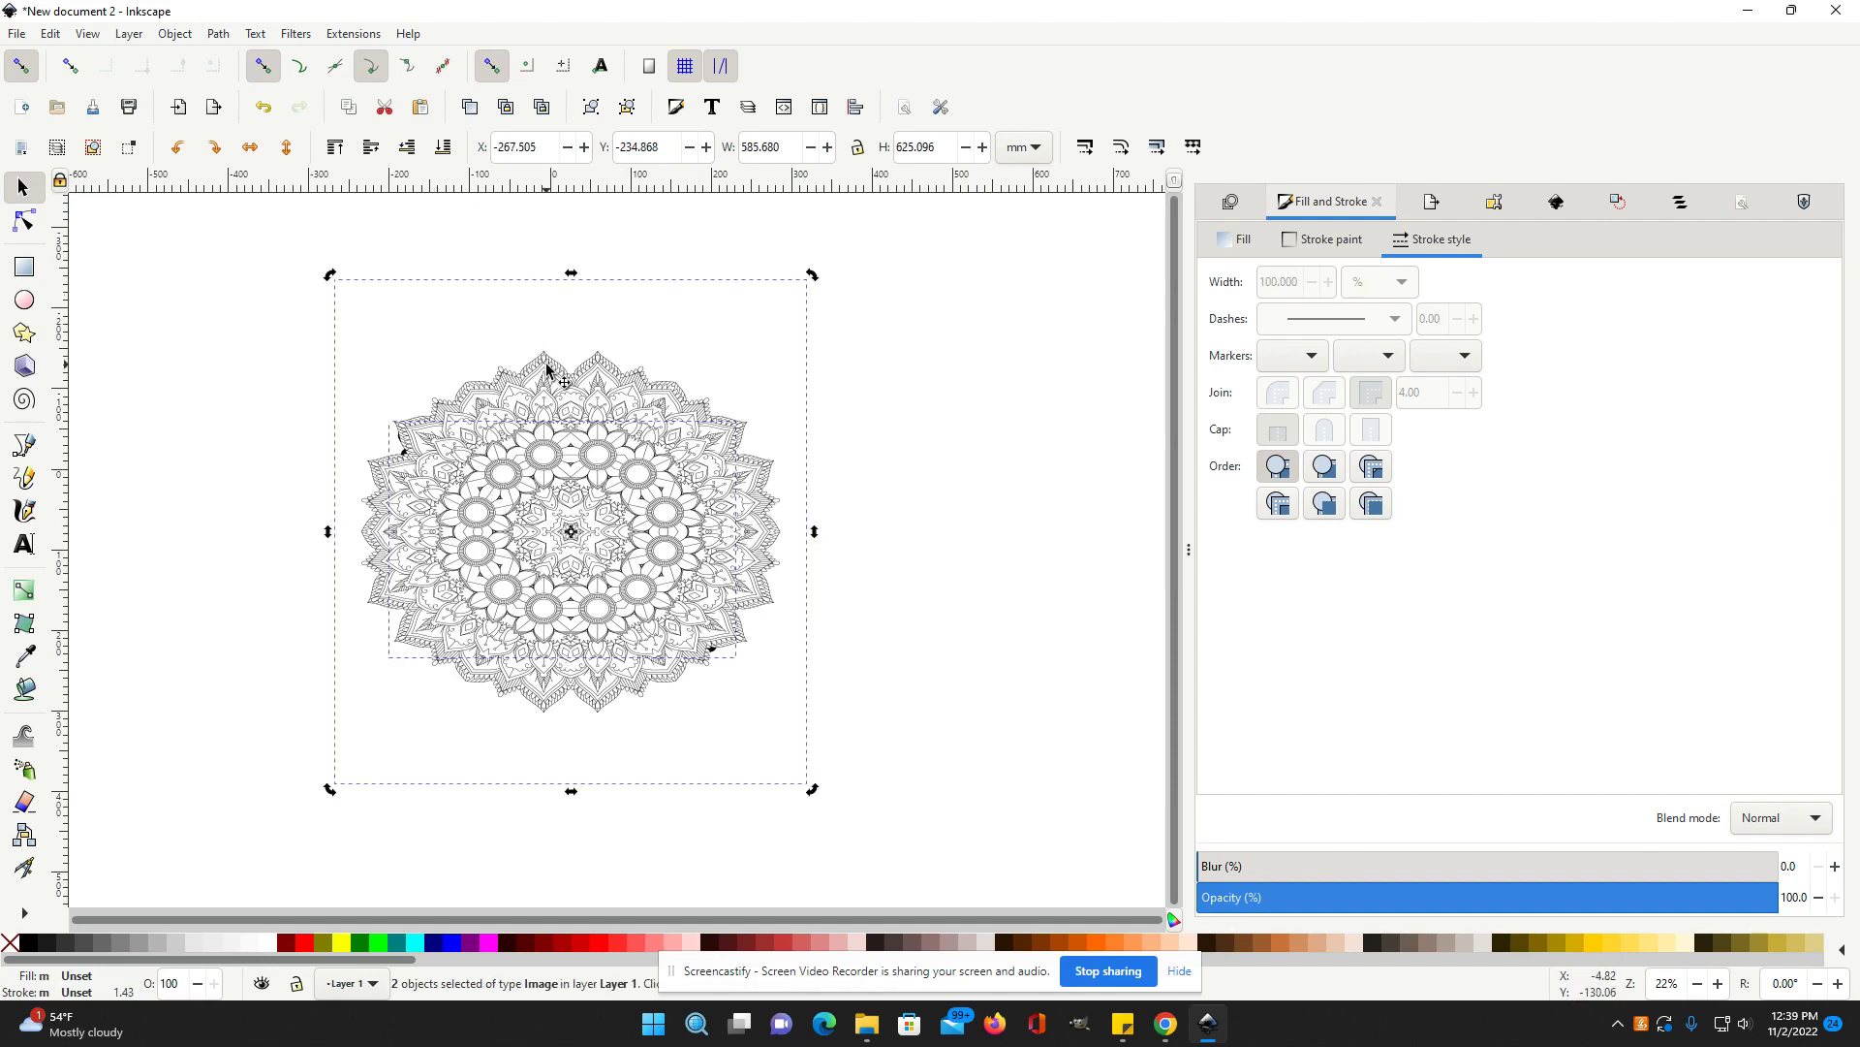
pyautogui.click(175, 34)
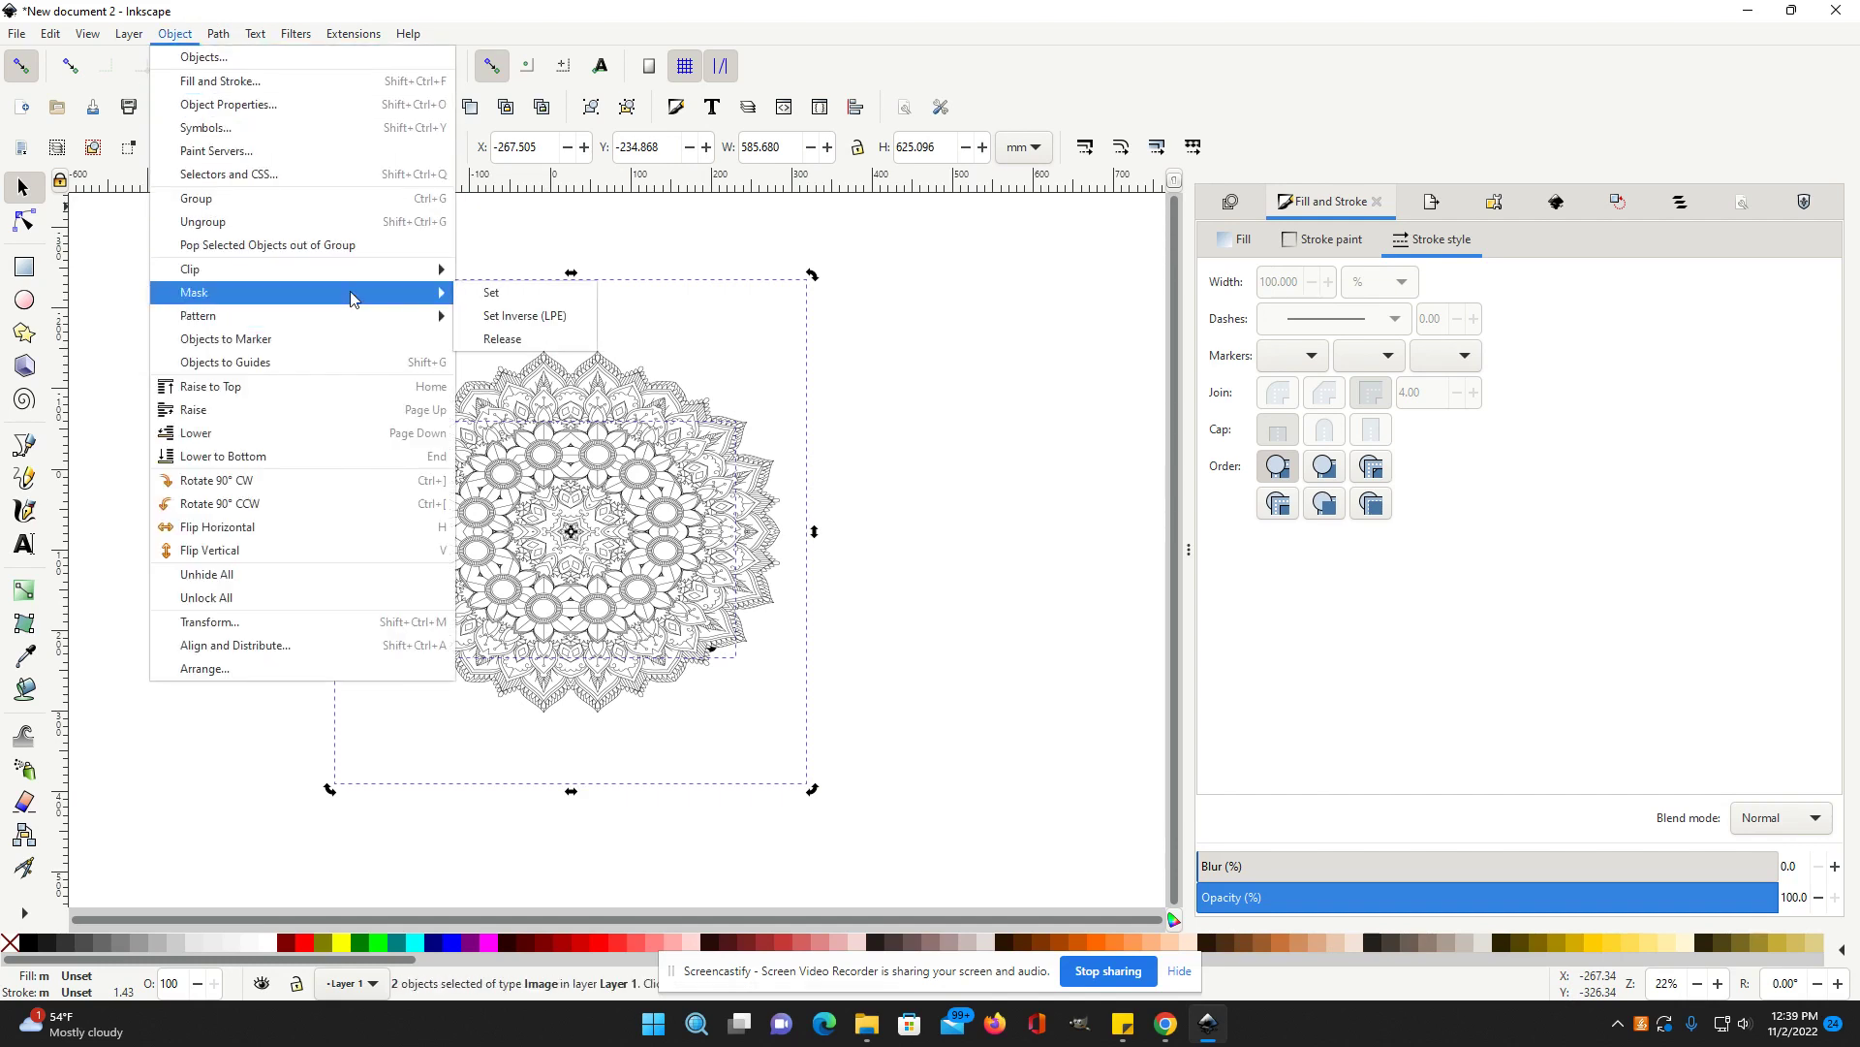
pyautogui.moveTo(351, 306)
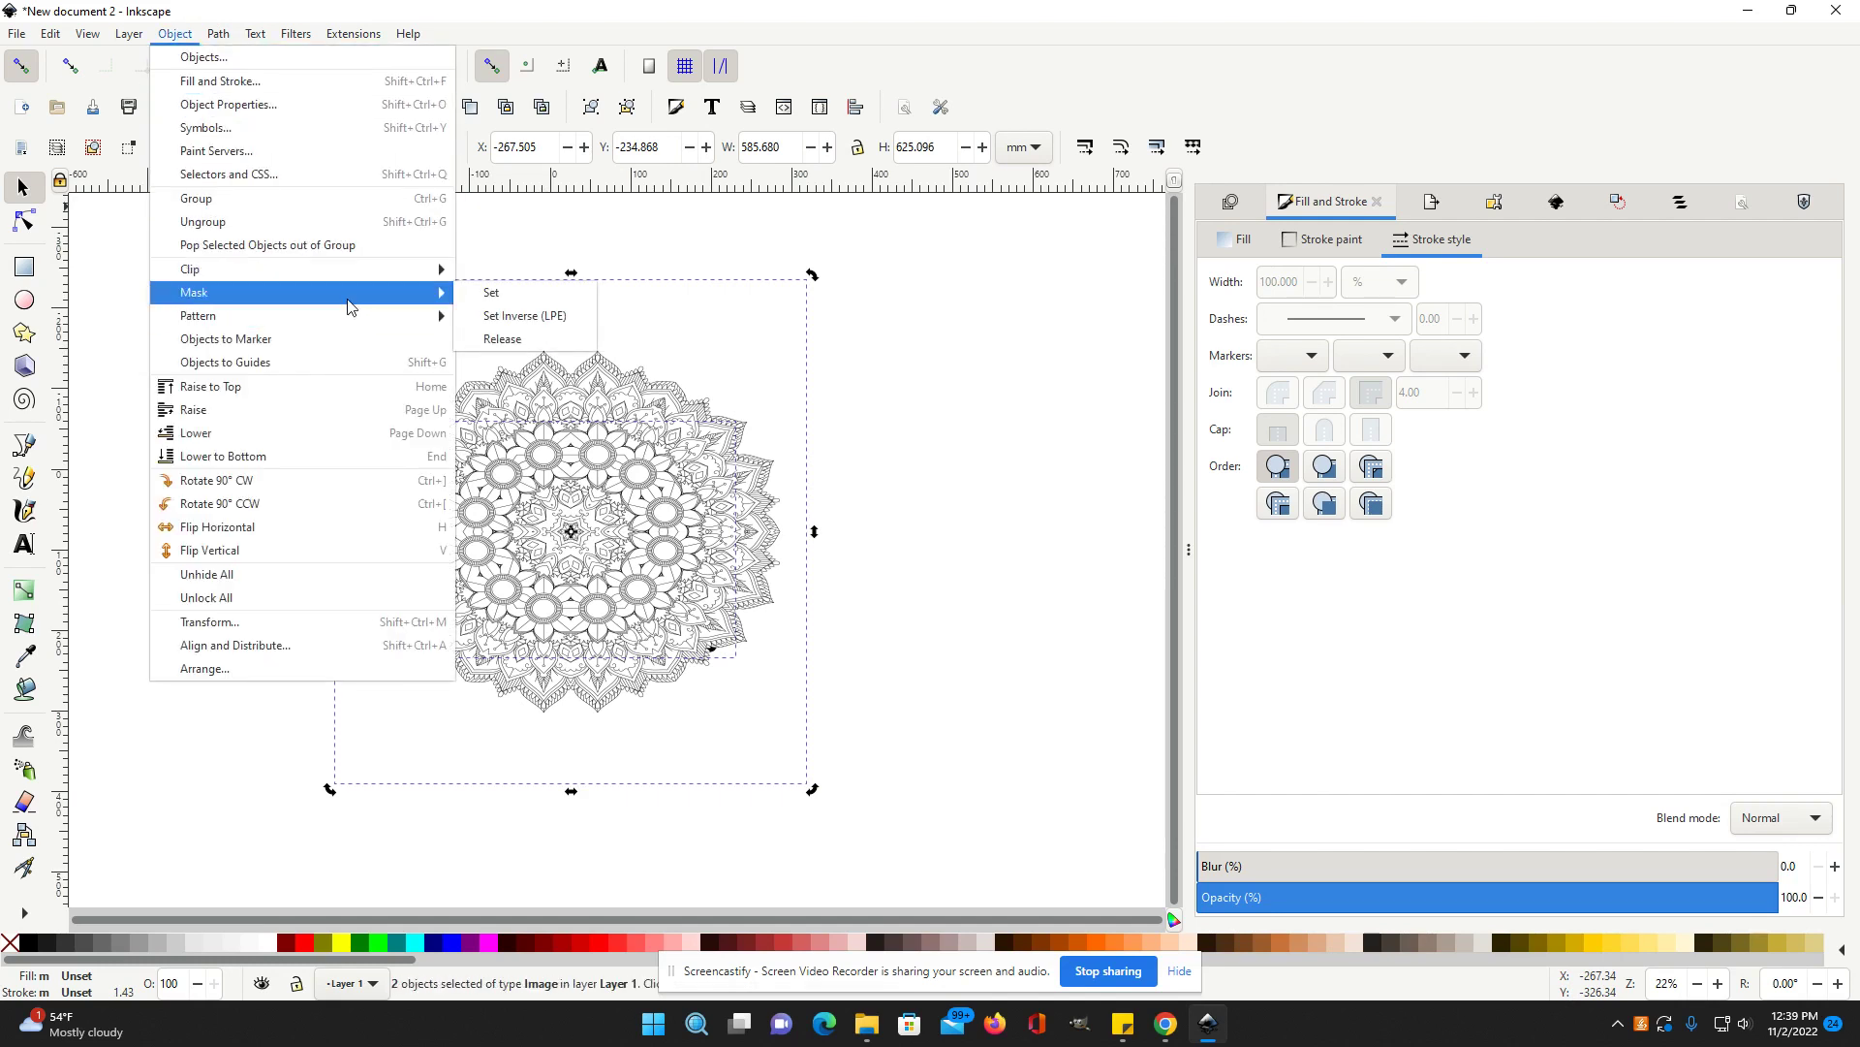
pyautogui.click(492, 293)
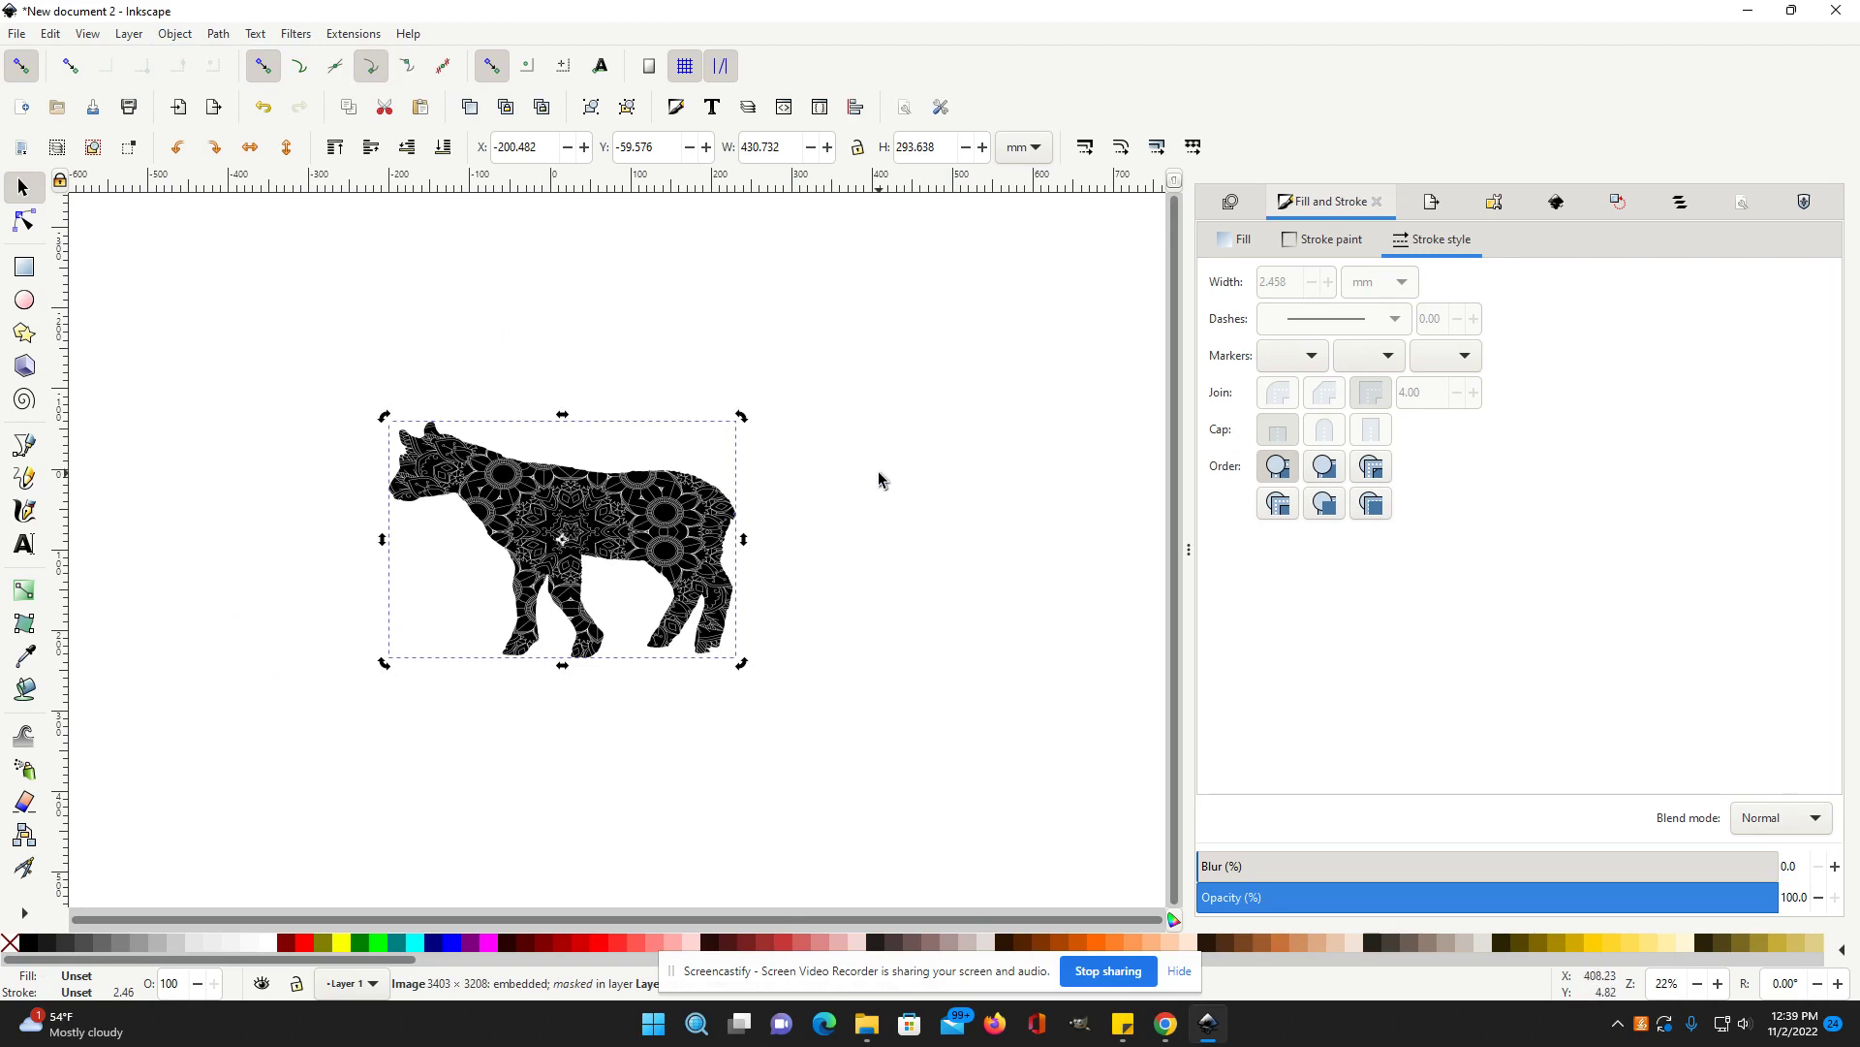
# - Enlarge the masked farm animal to about 588 × 438 mm and move it down on the canvas
pyautogui.click(795, 514)
pyautogui.click(669, 520)
pyautogui.moveTo(742, 419); pyautogui.dragTo(866, 303)
pyautogui.moveTo(672, 509); pyautogui.dragTo(652, 598)
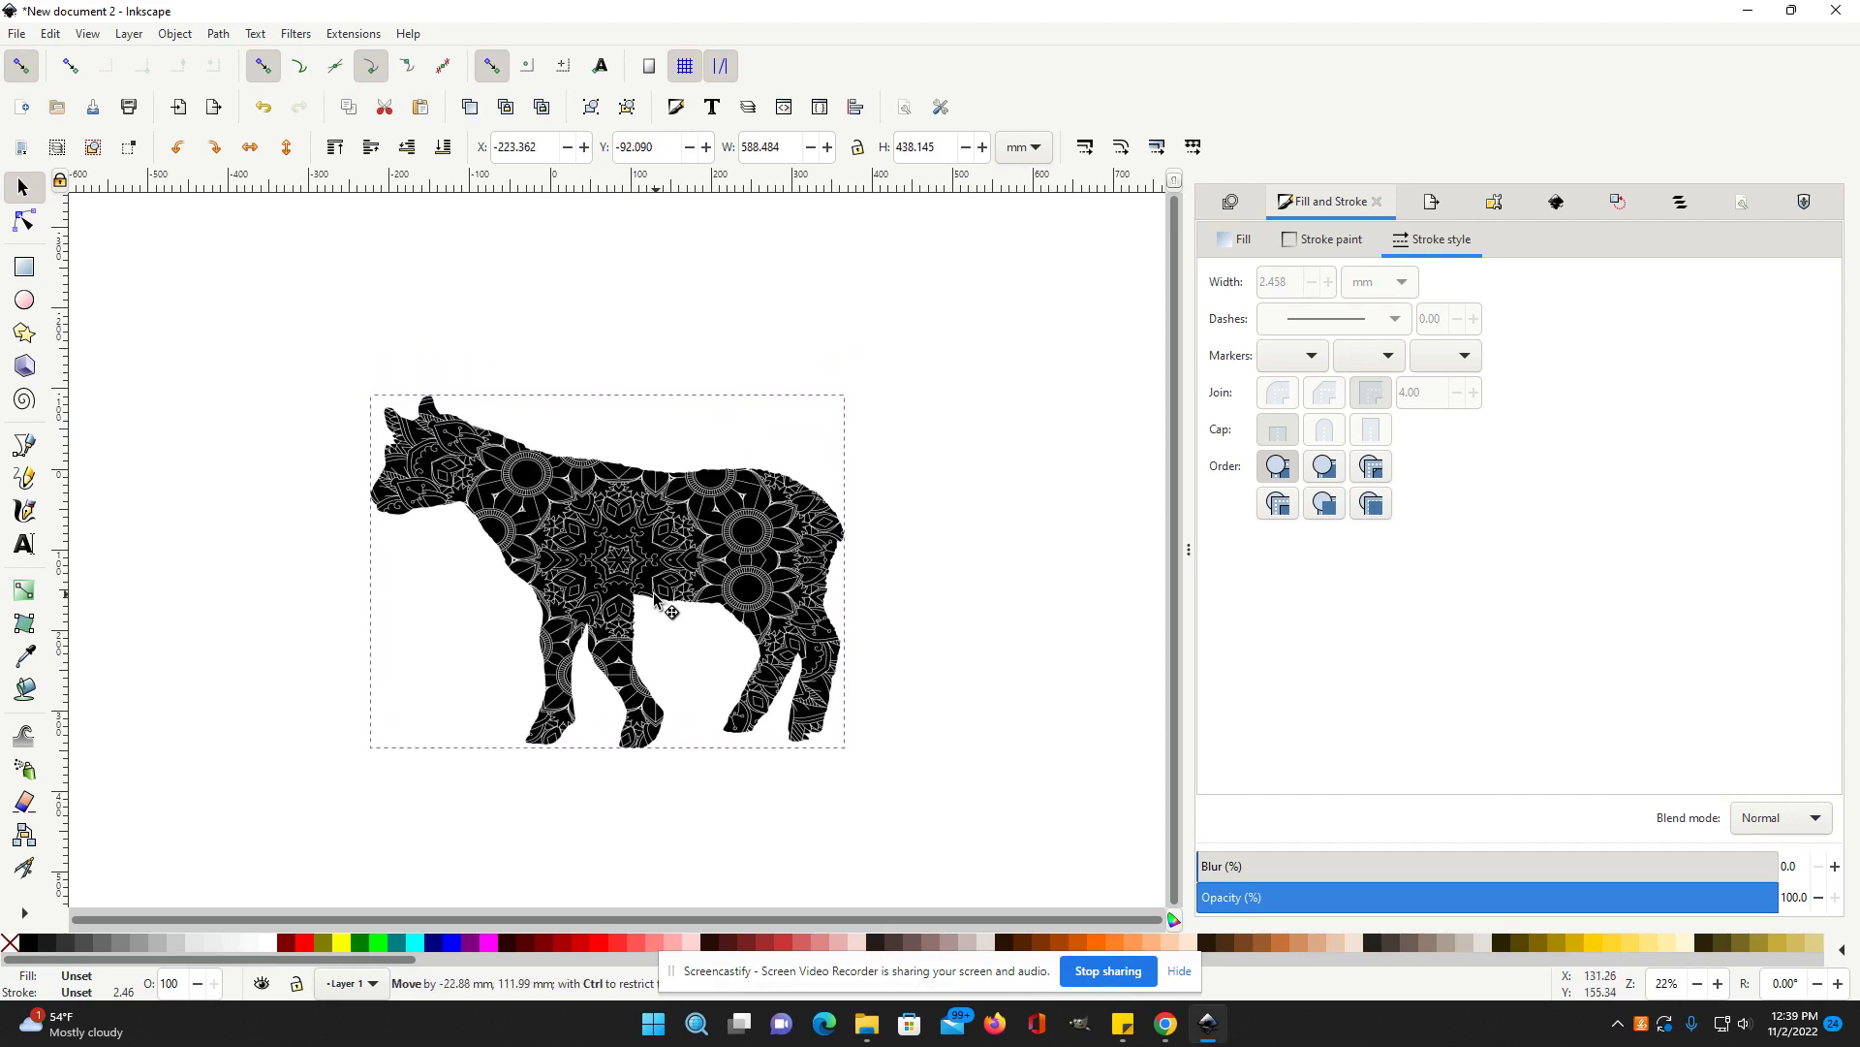
pyautogui.click(930, 505)
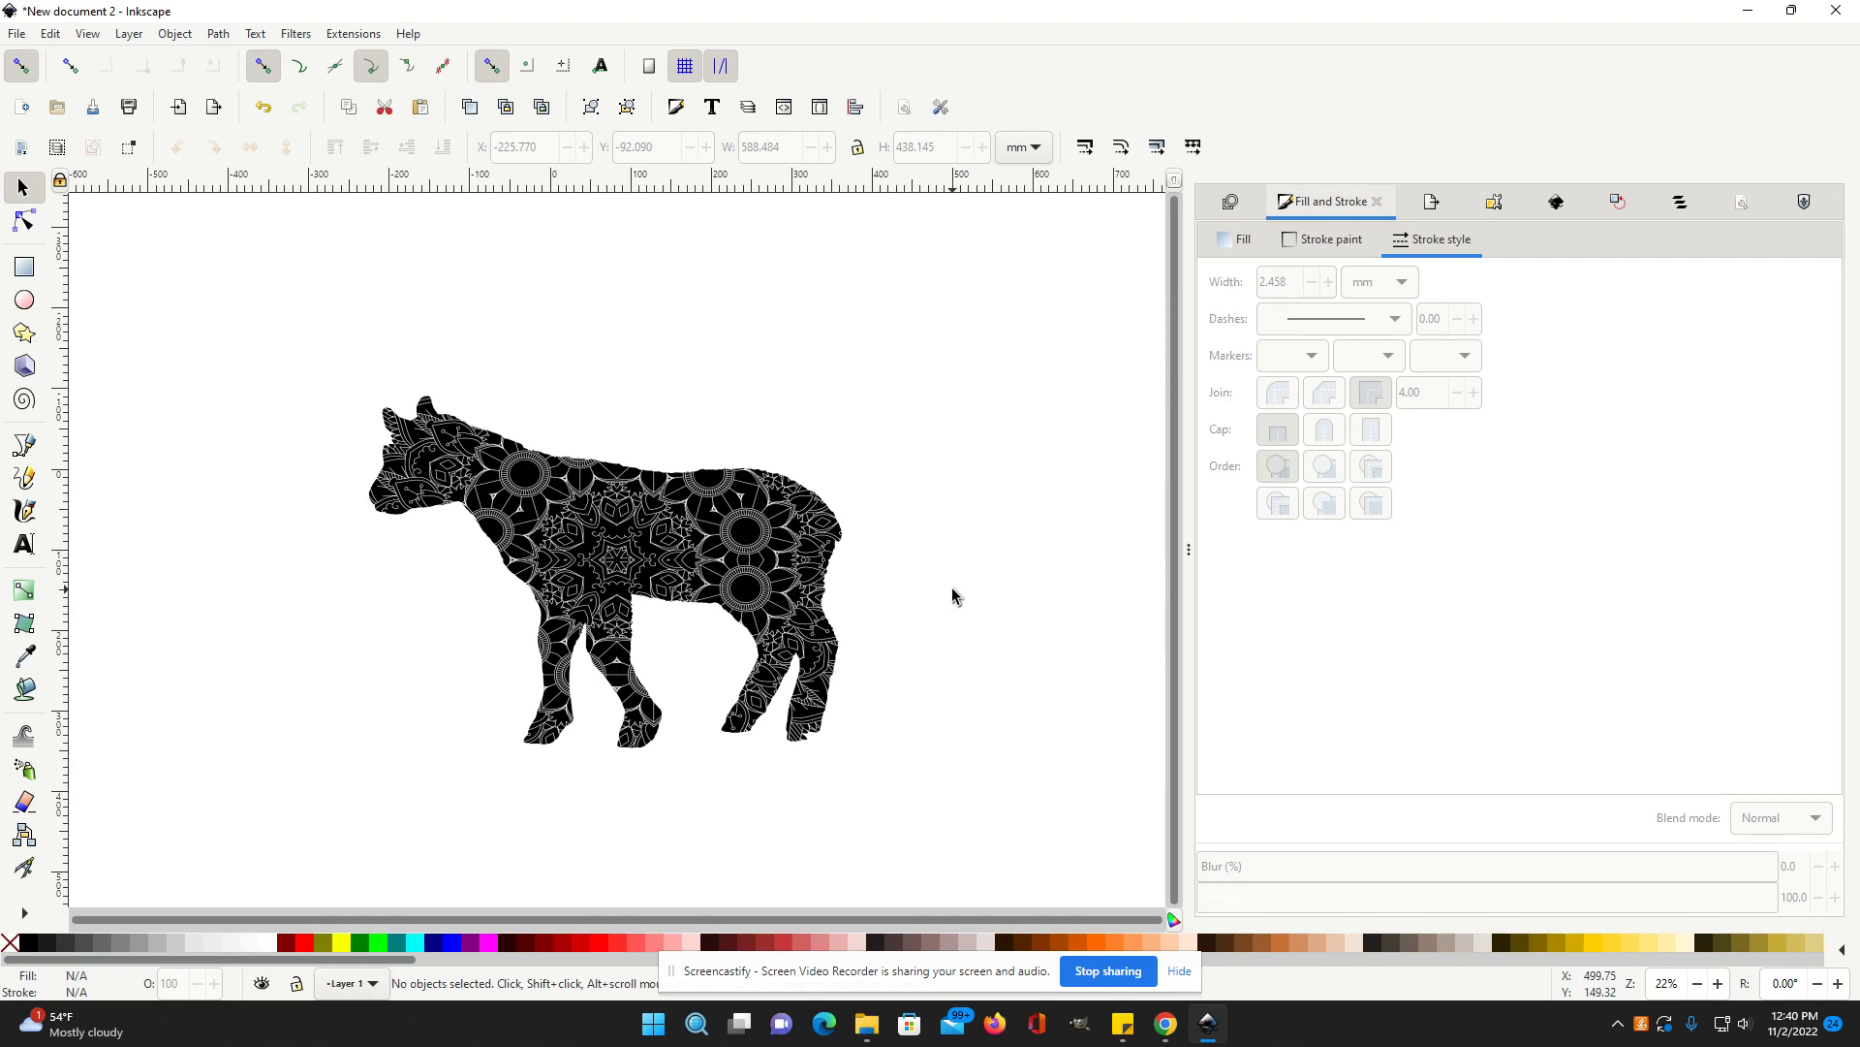
# - Move the masked farm animal up and to the left, and stretch it to about 634 × 500 mm
pyautogui.click(805, 590)
pyautogui.click(931, 541)
pyautogui.click(640, 522)
pyautogui.click(906, 506)
pyautogui.moveTo(629, 532); pyautogui.dragTo(677, 536)
pyautogui.click(893, 528)
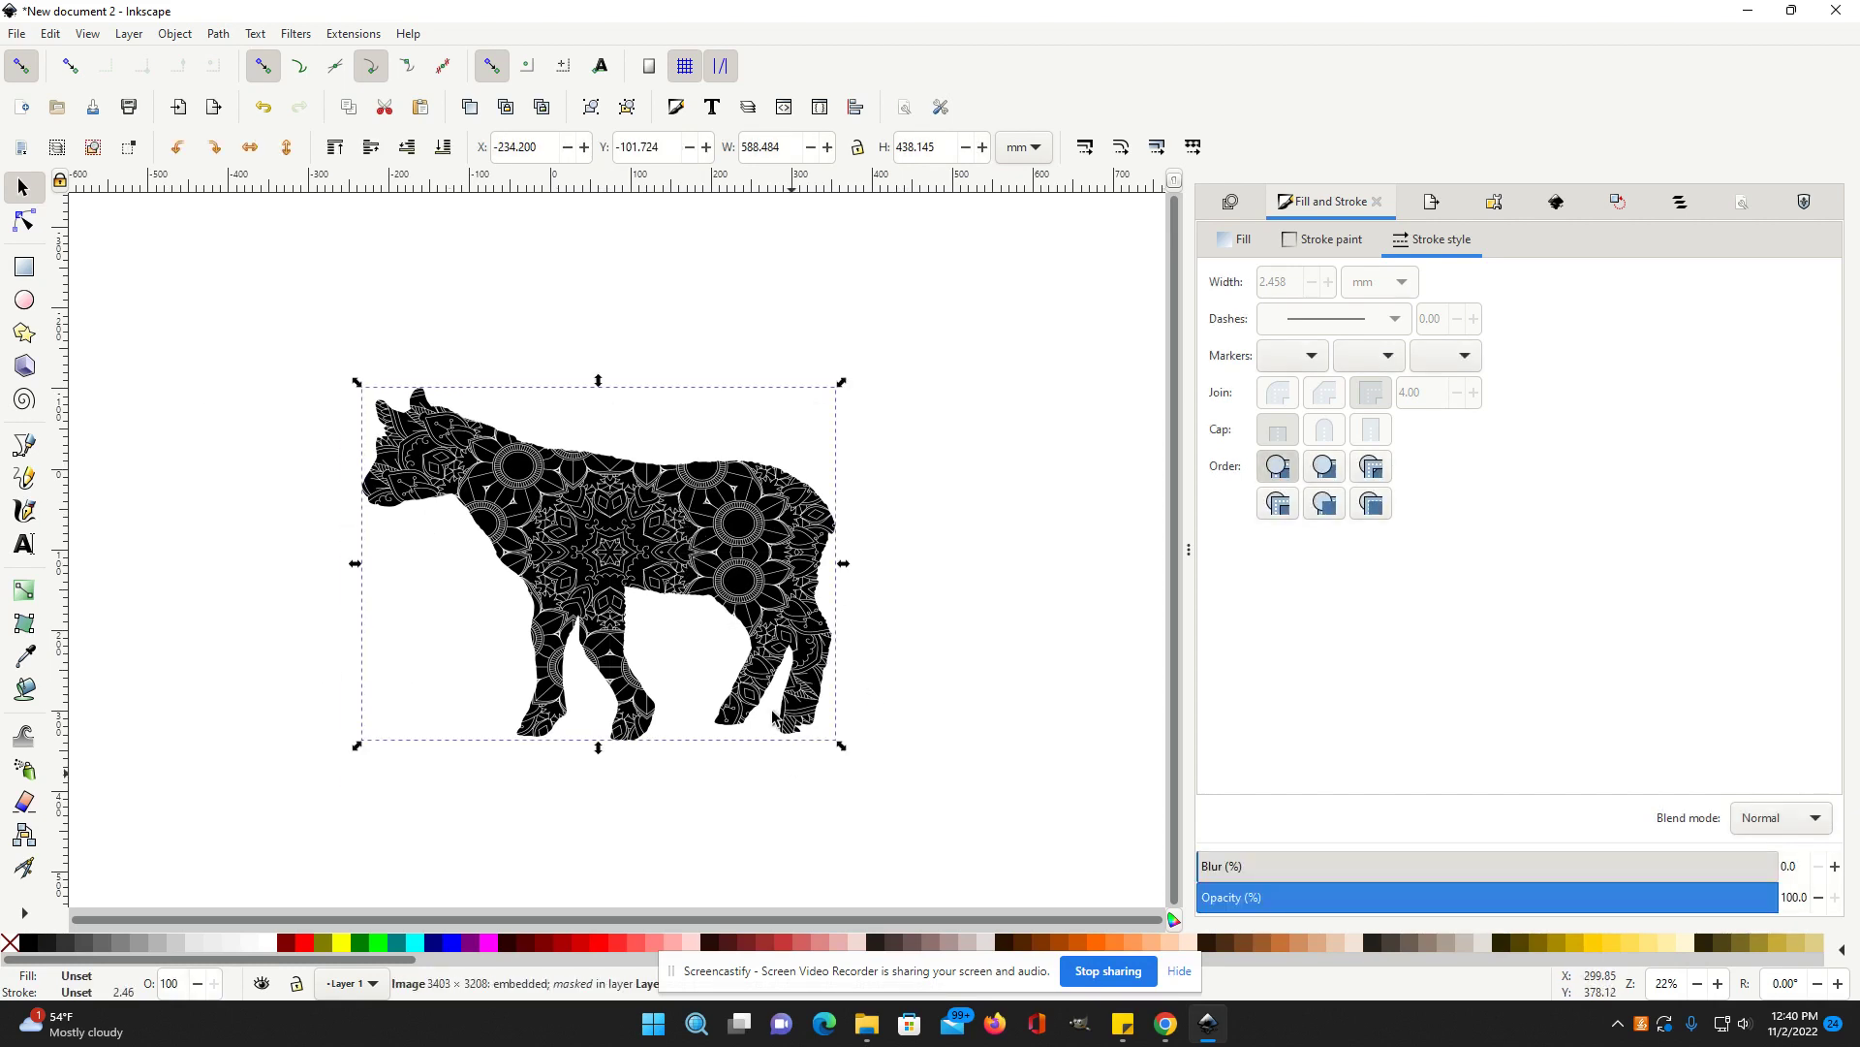
pyautogui.moveTo(625, 511); pyautogui.dragTo(572, 476)
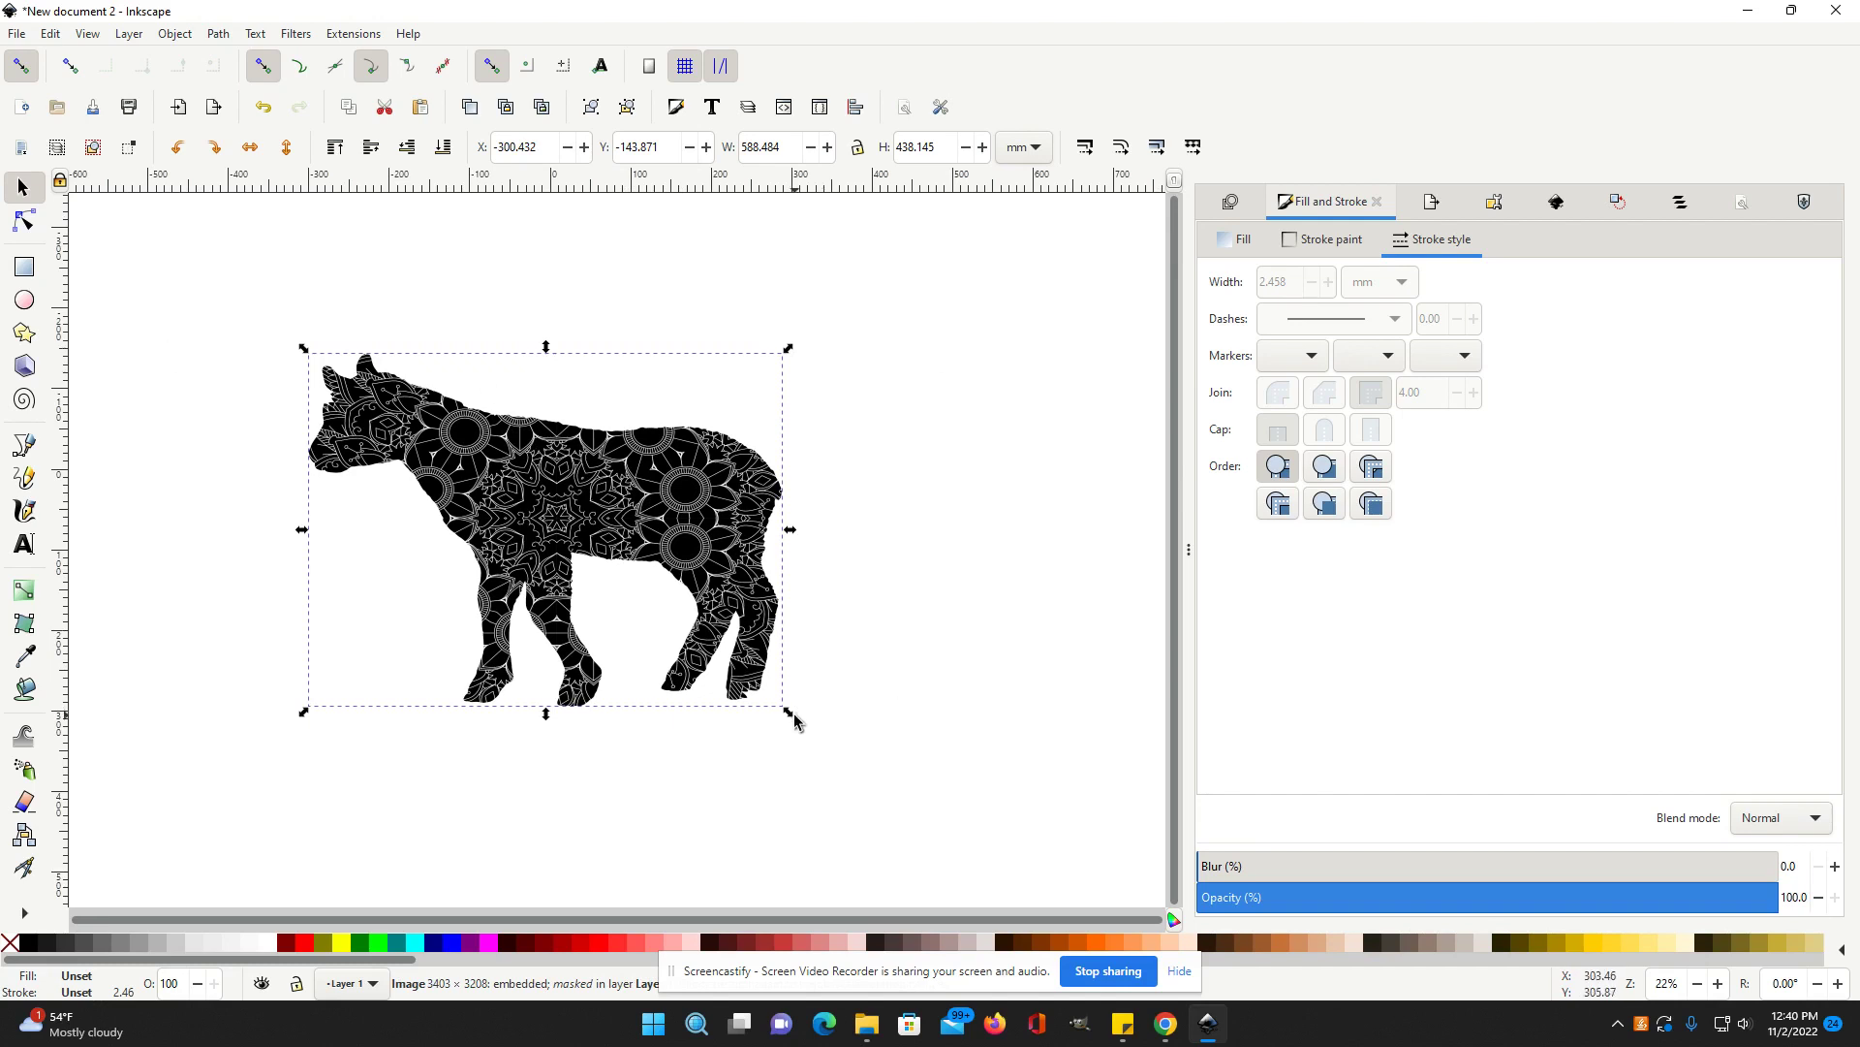
pyautogui.moveTo(790, 717); pyautogui.dragTo(851, 760)
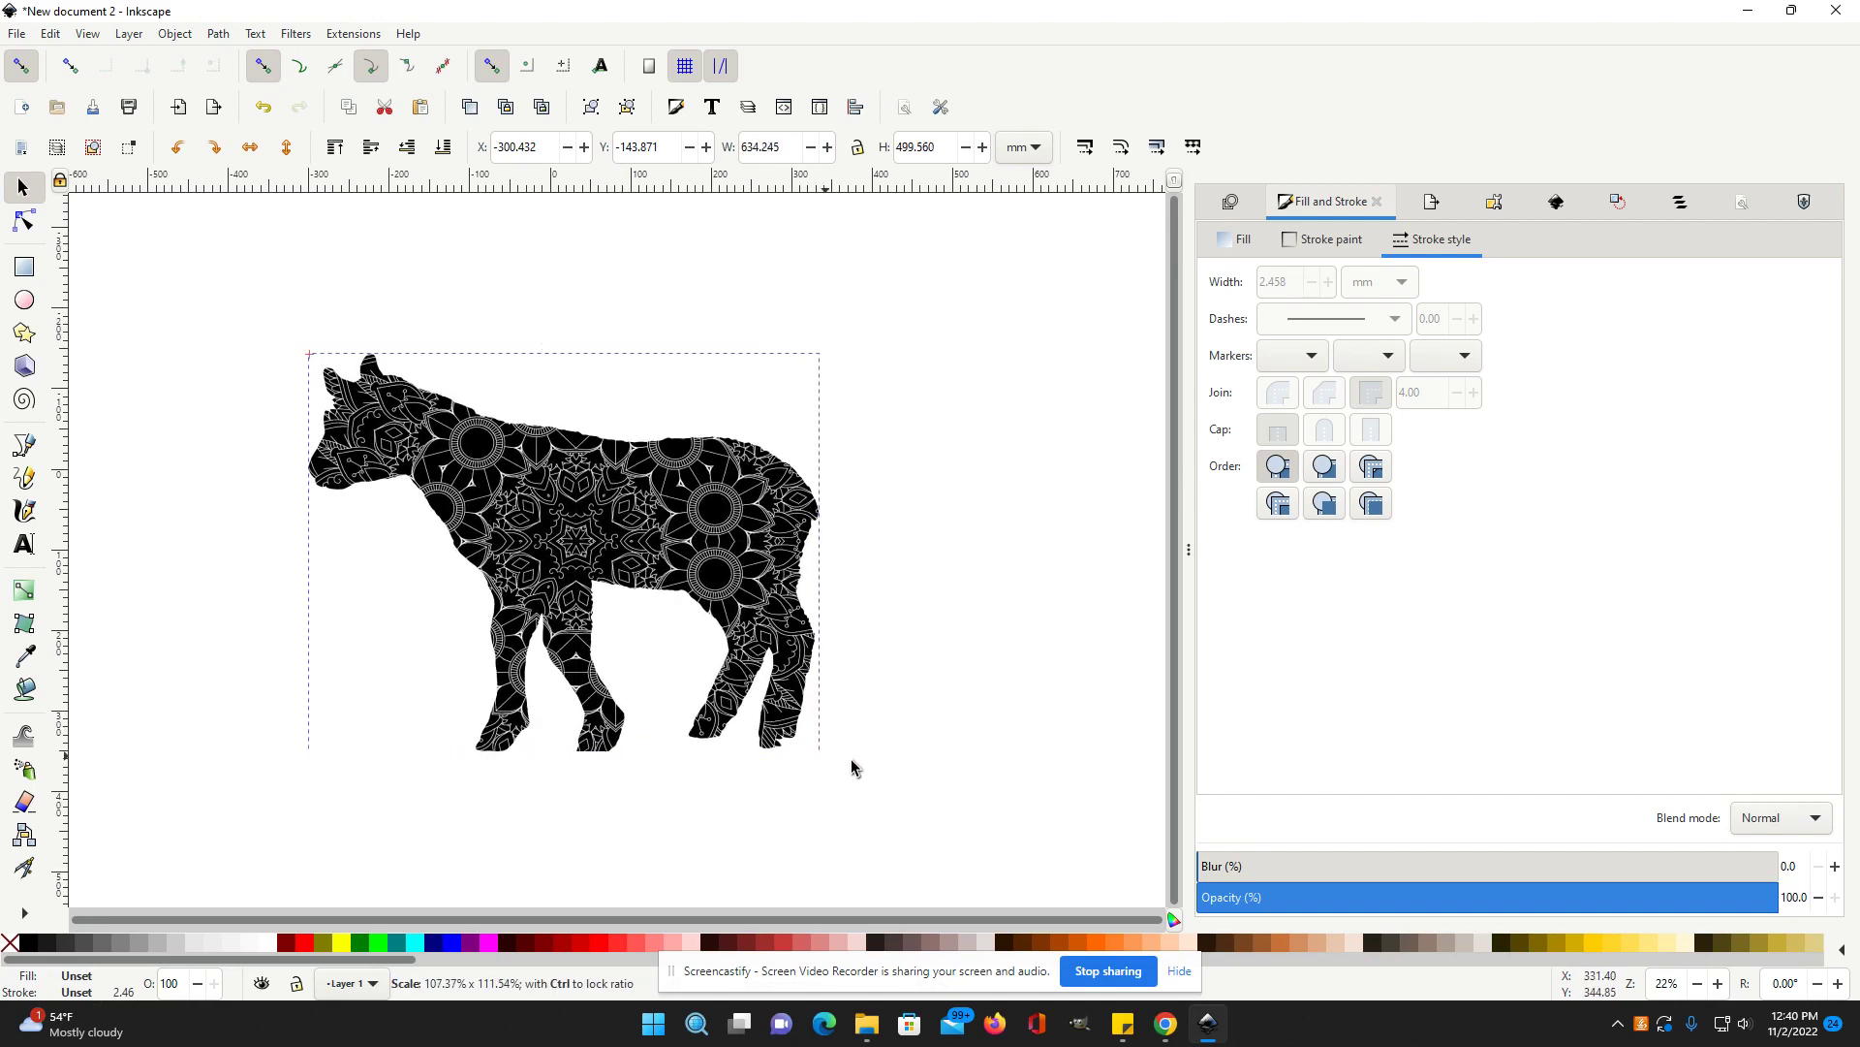
pyautogui.click(936, 603)
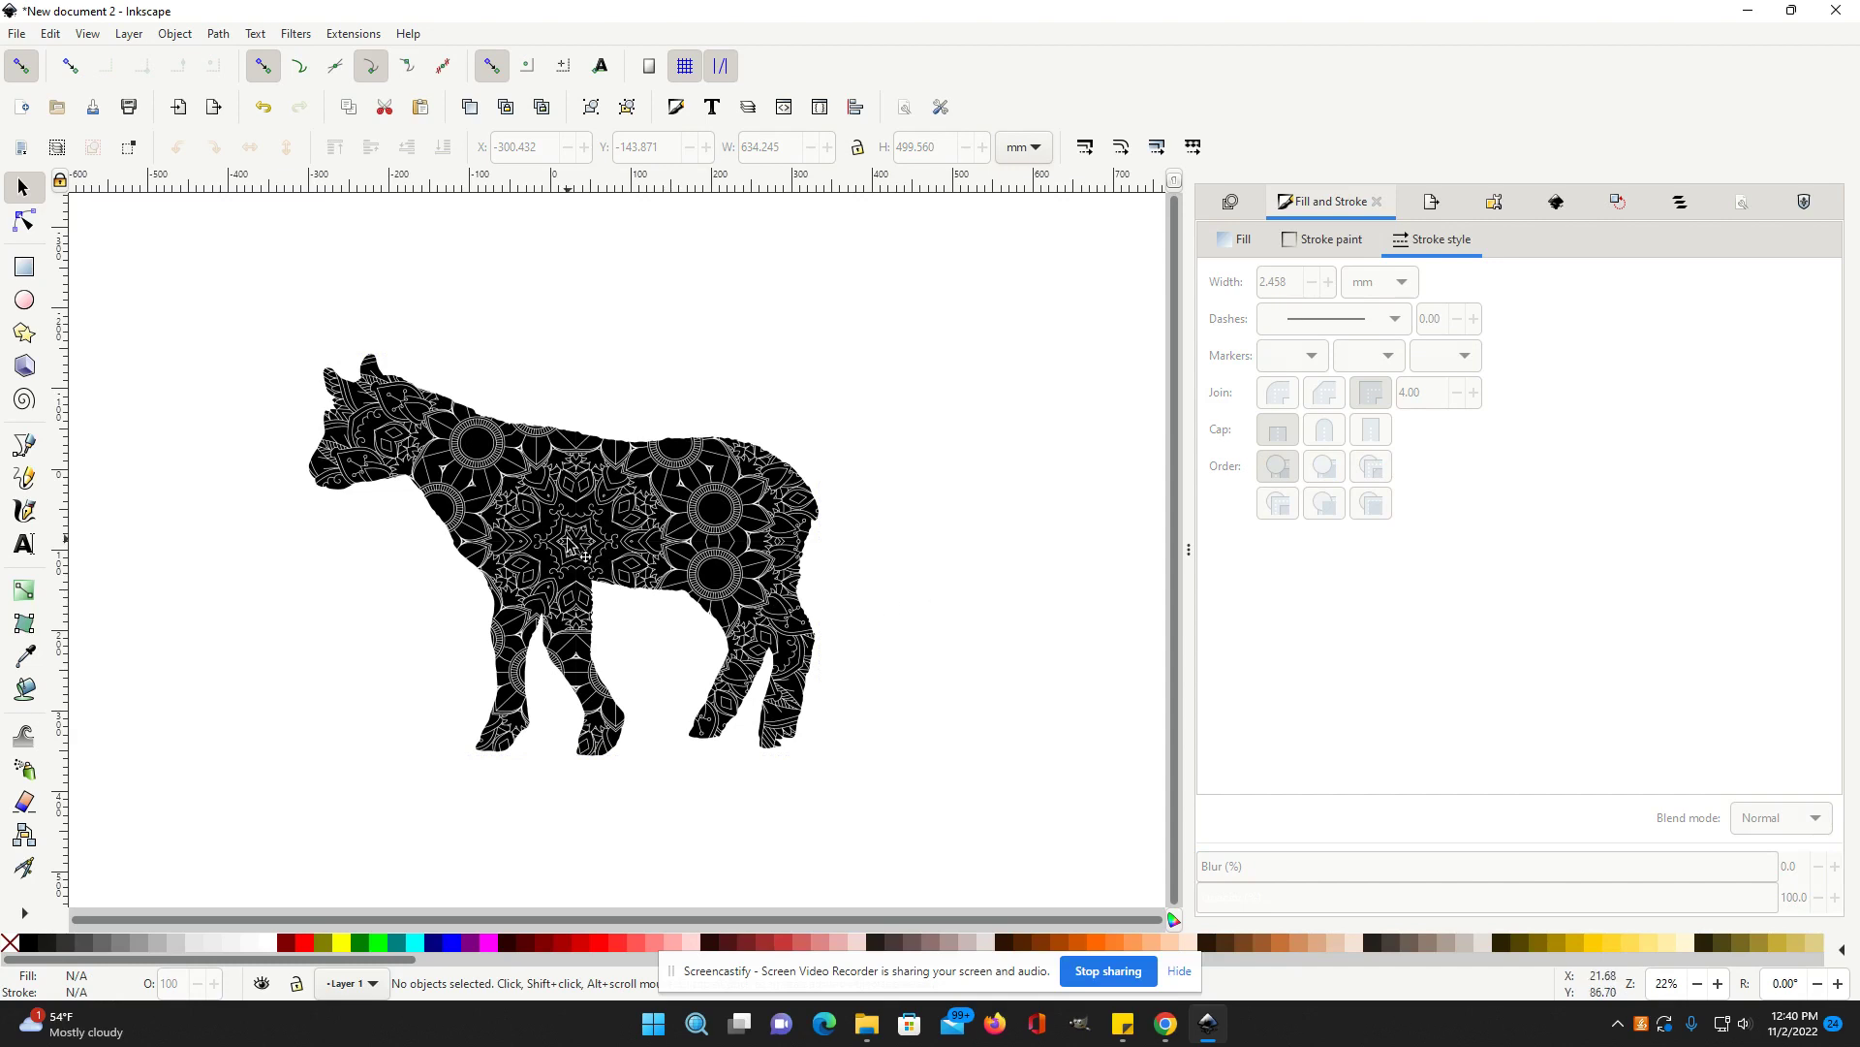
pyautogui.hotkey('ctrl', 'a')
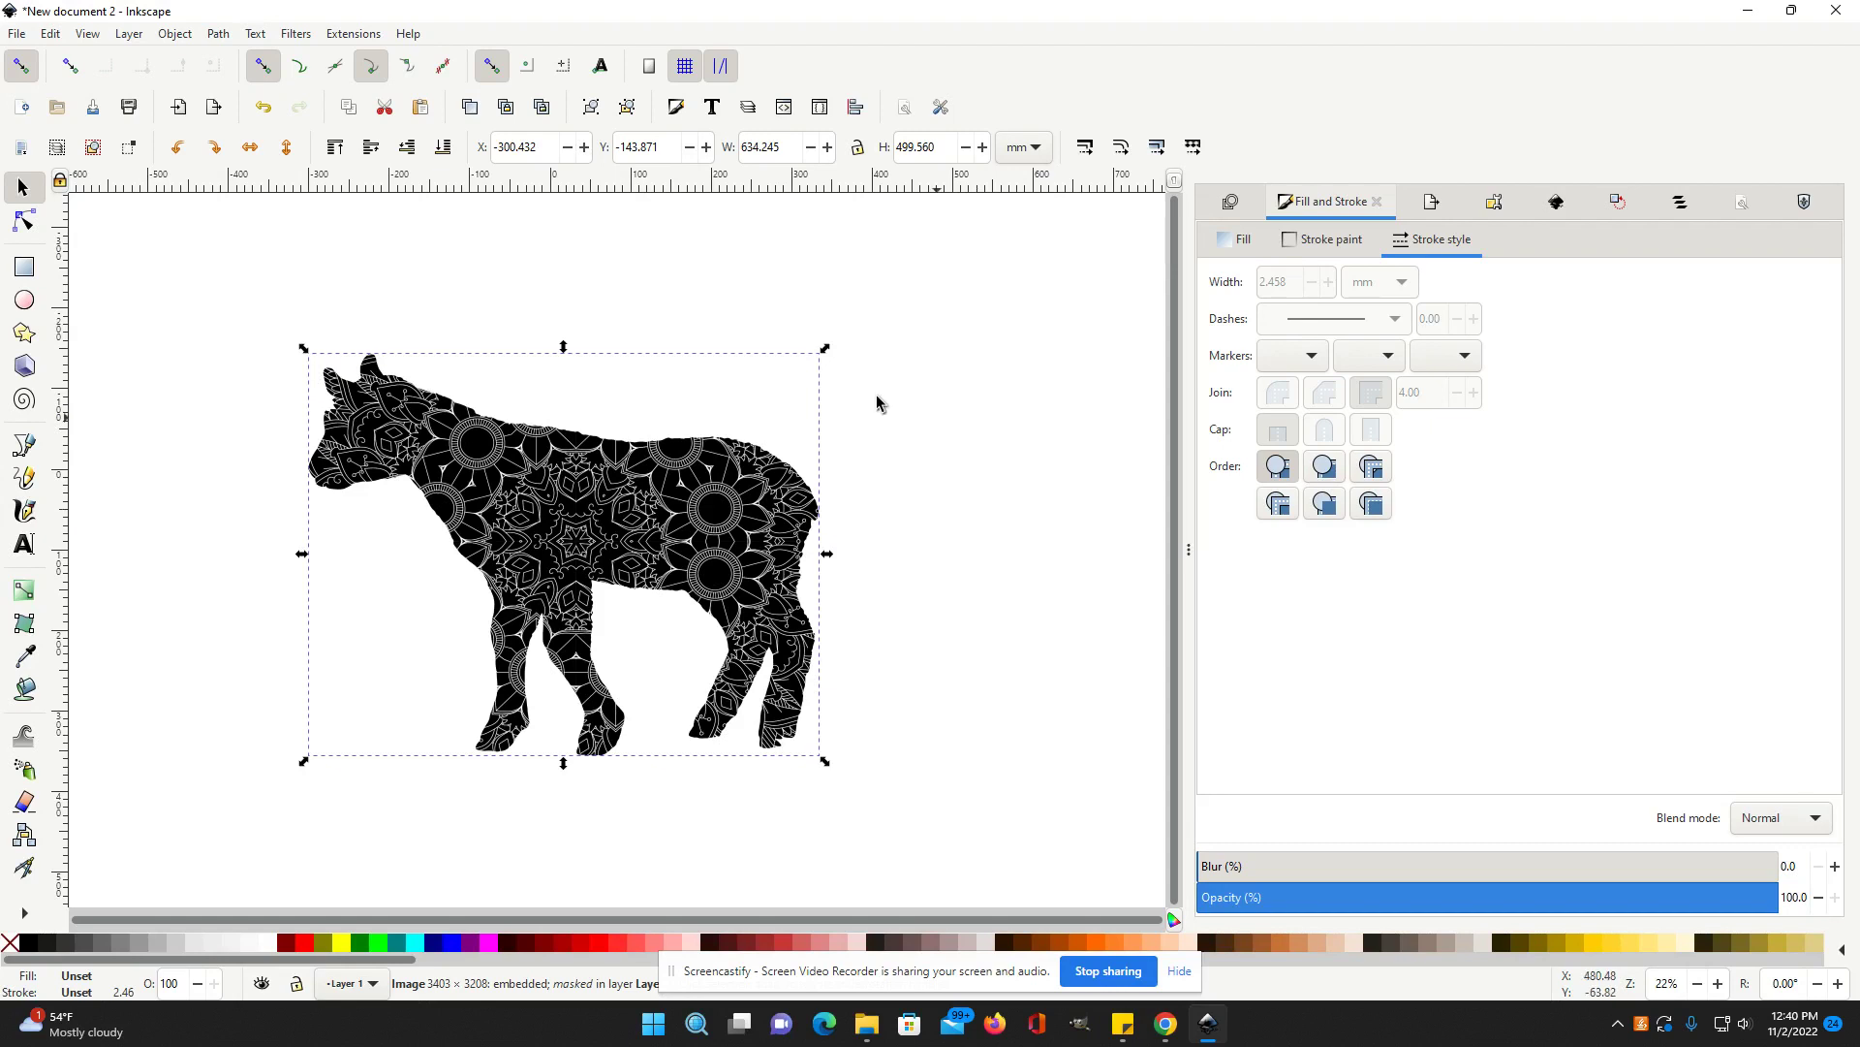
pyautogui.click(867, 528)
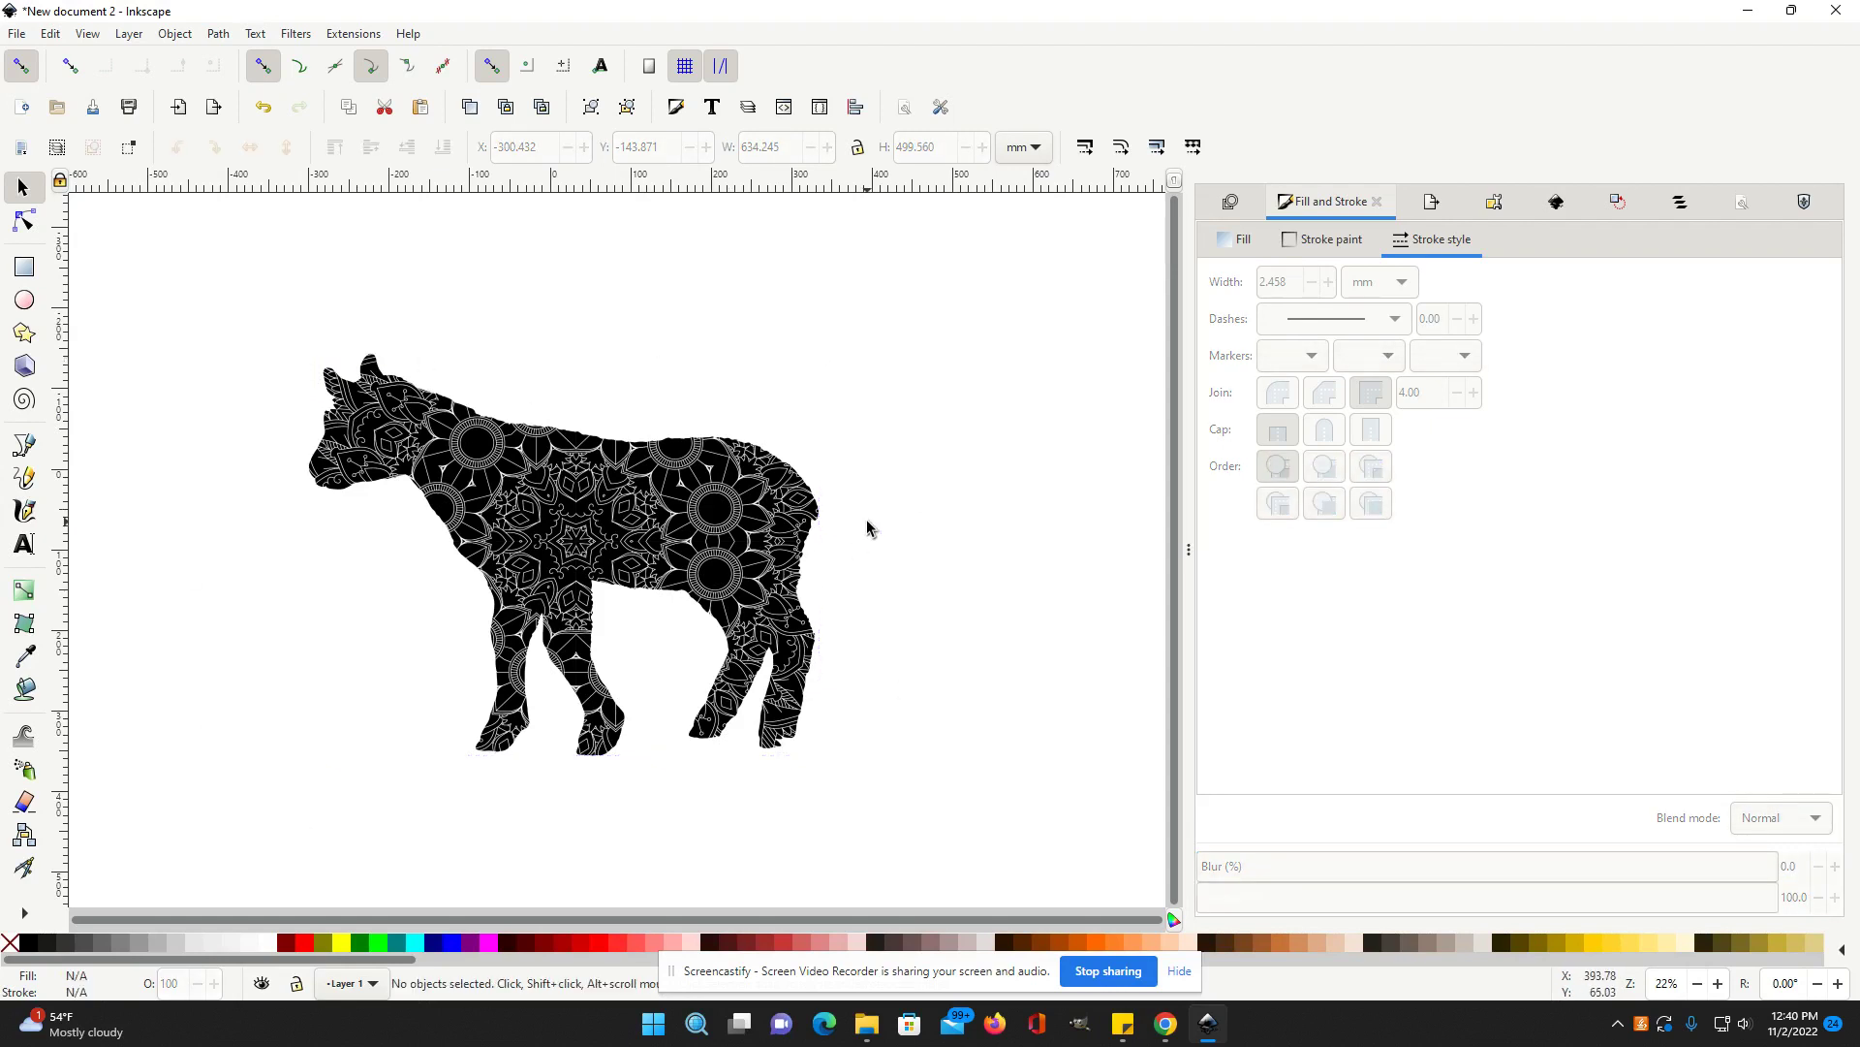
pyautogui.hotkey('ctrl', 'z')
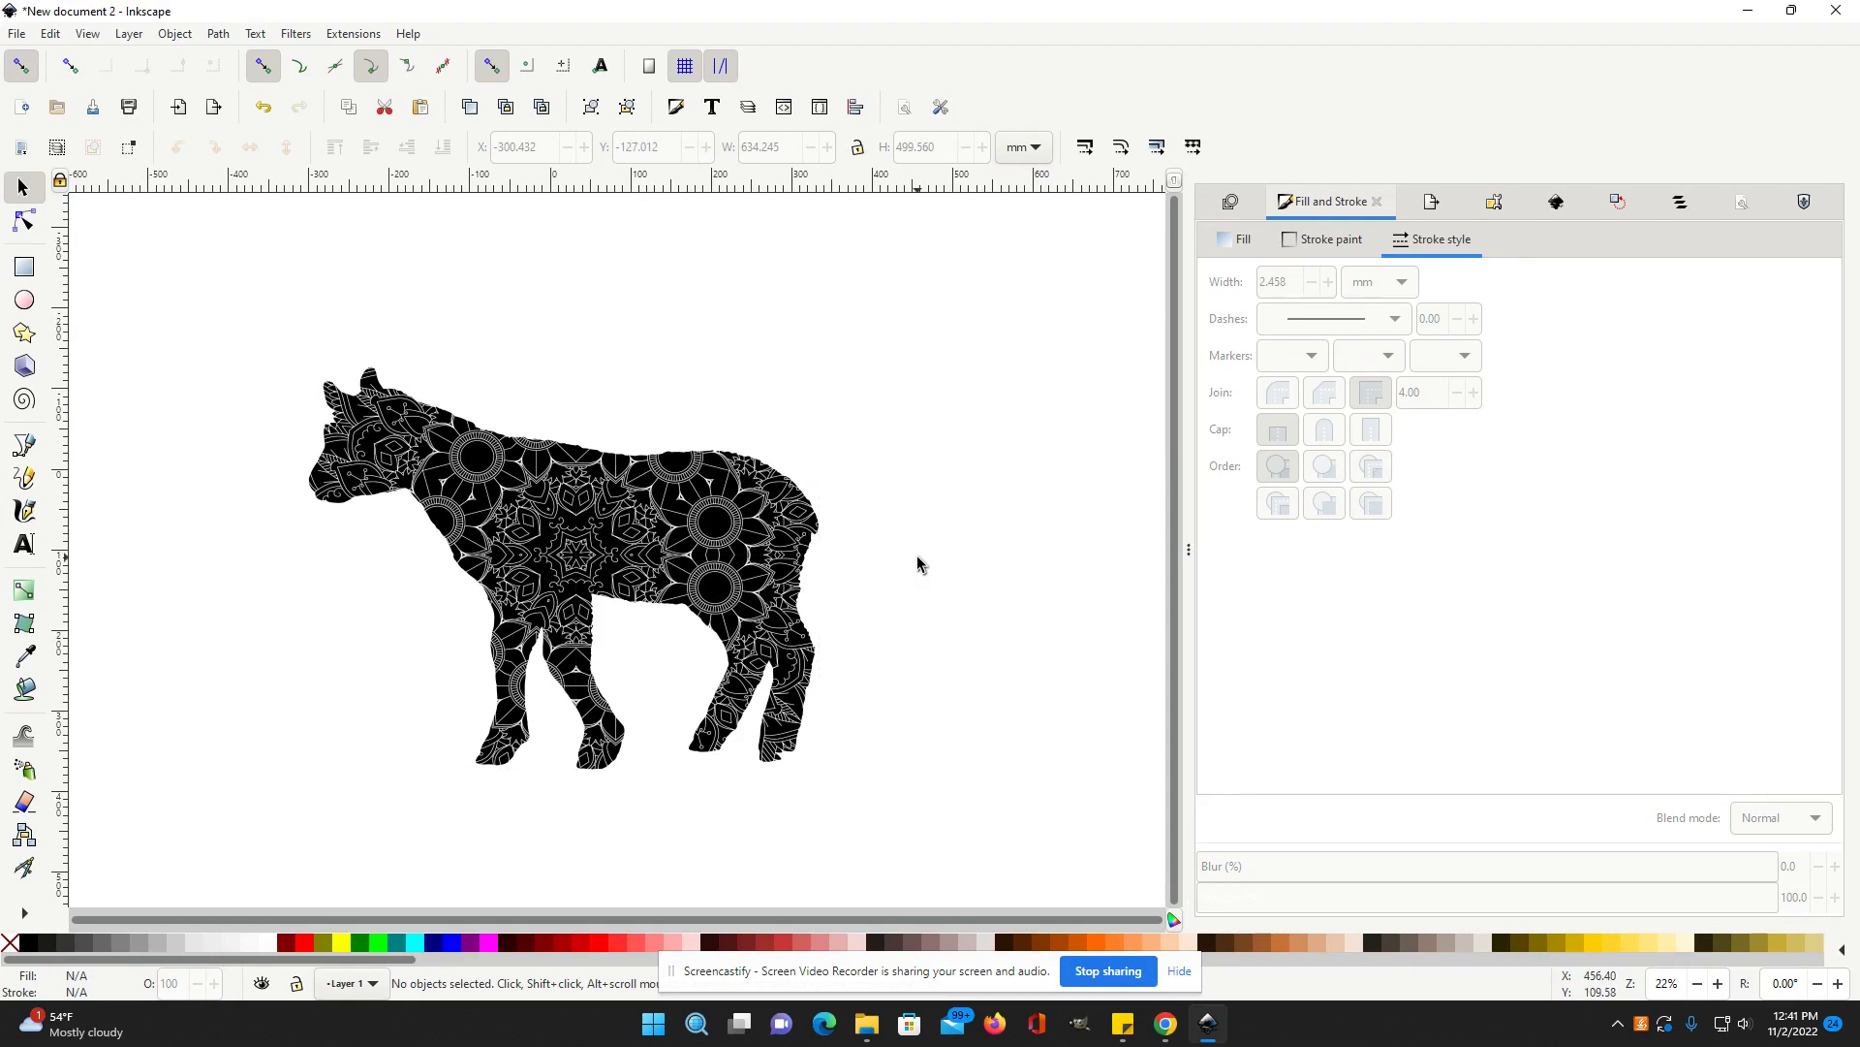